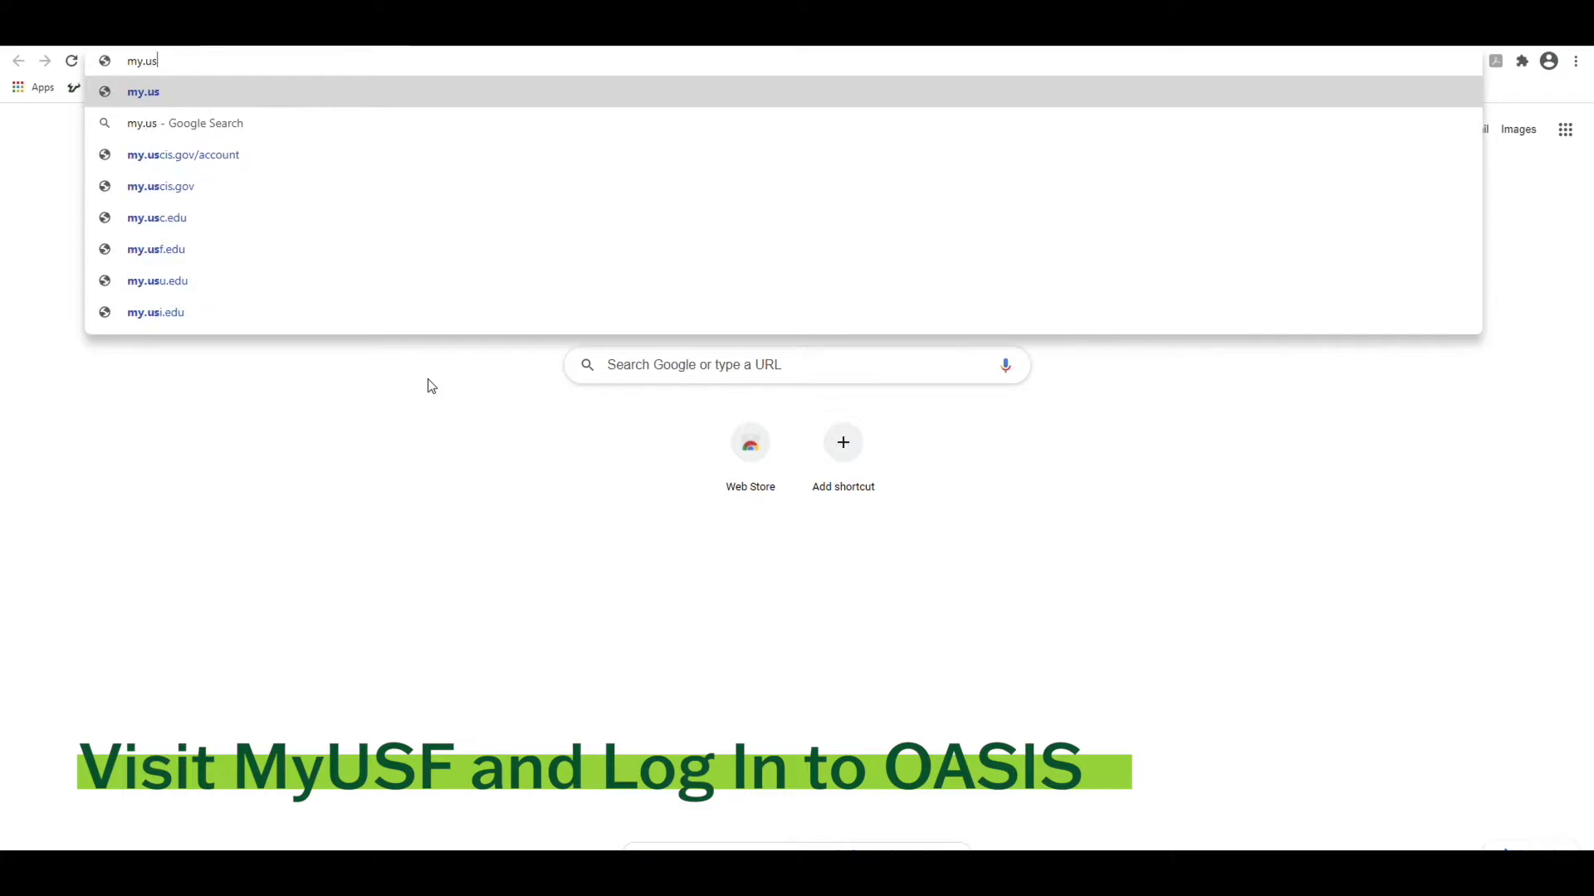
Go to MyUSF, sign in with the saved NetID credentials, and open OASIS (Student).
key(Return)
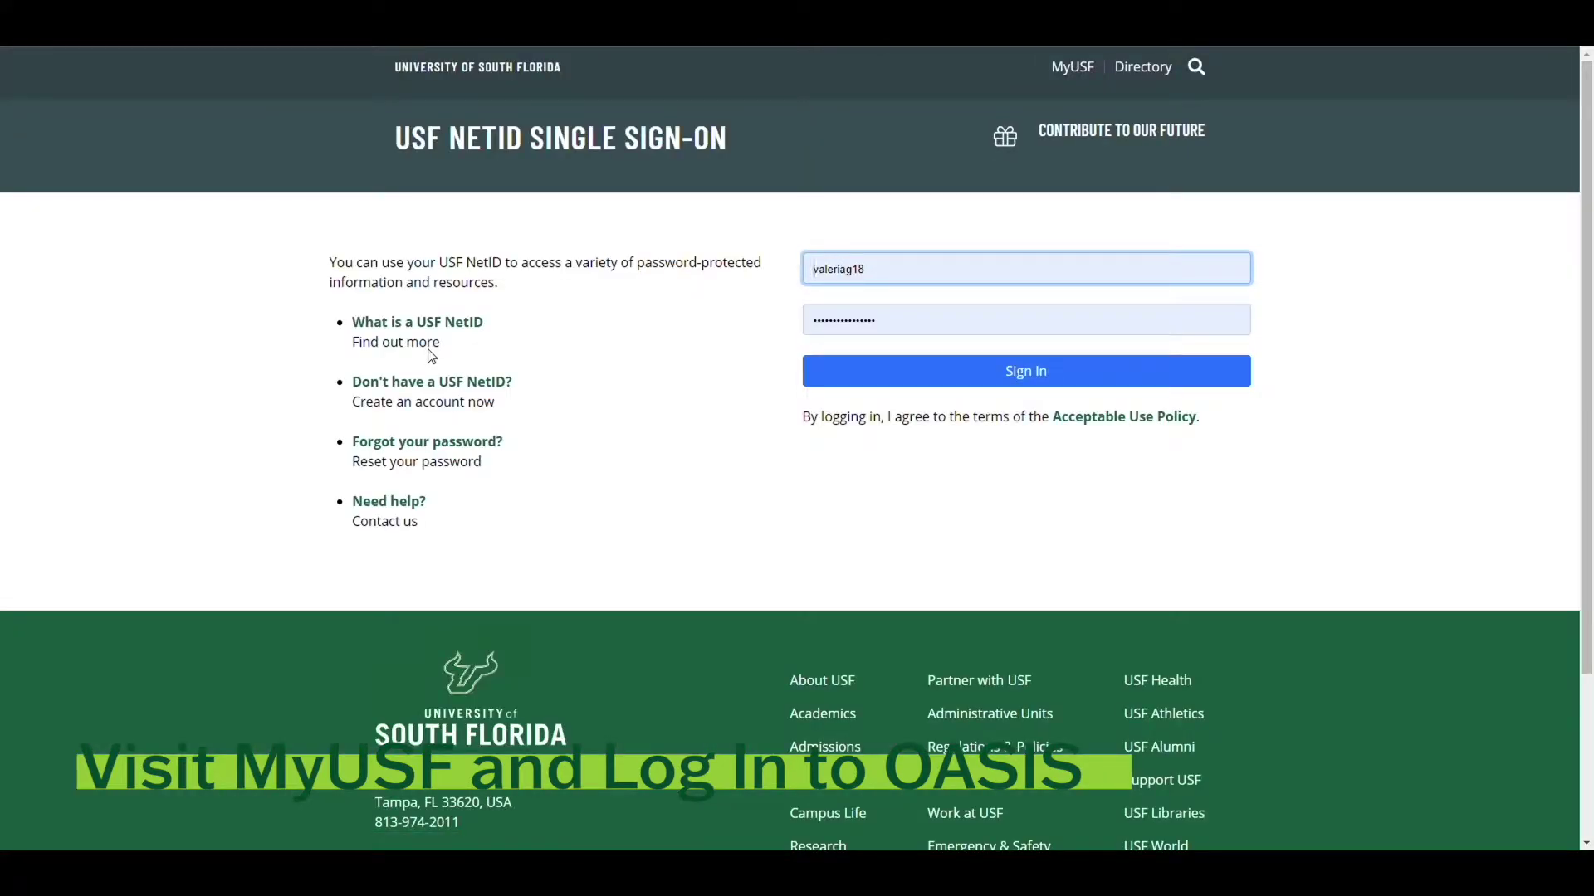
click(822, 370)
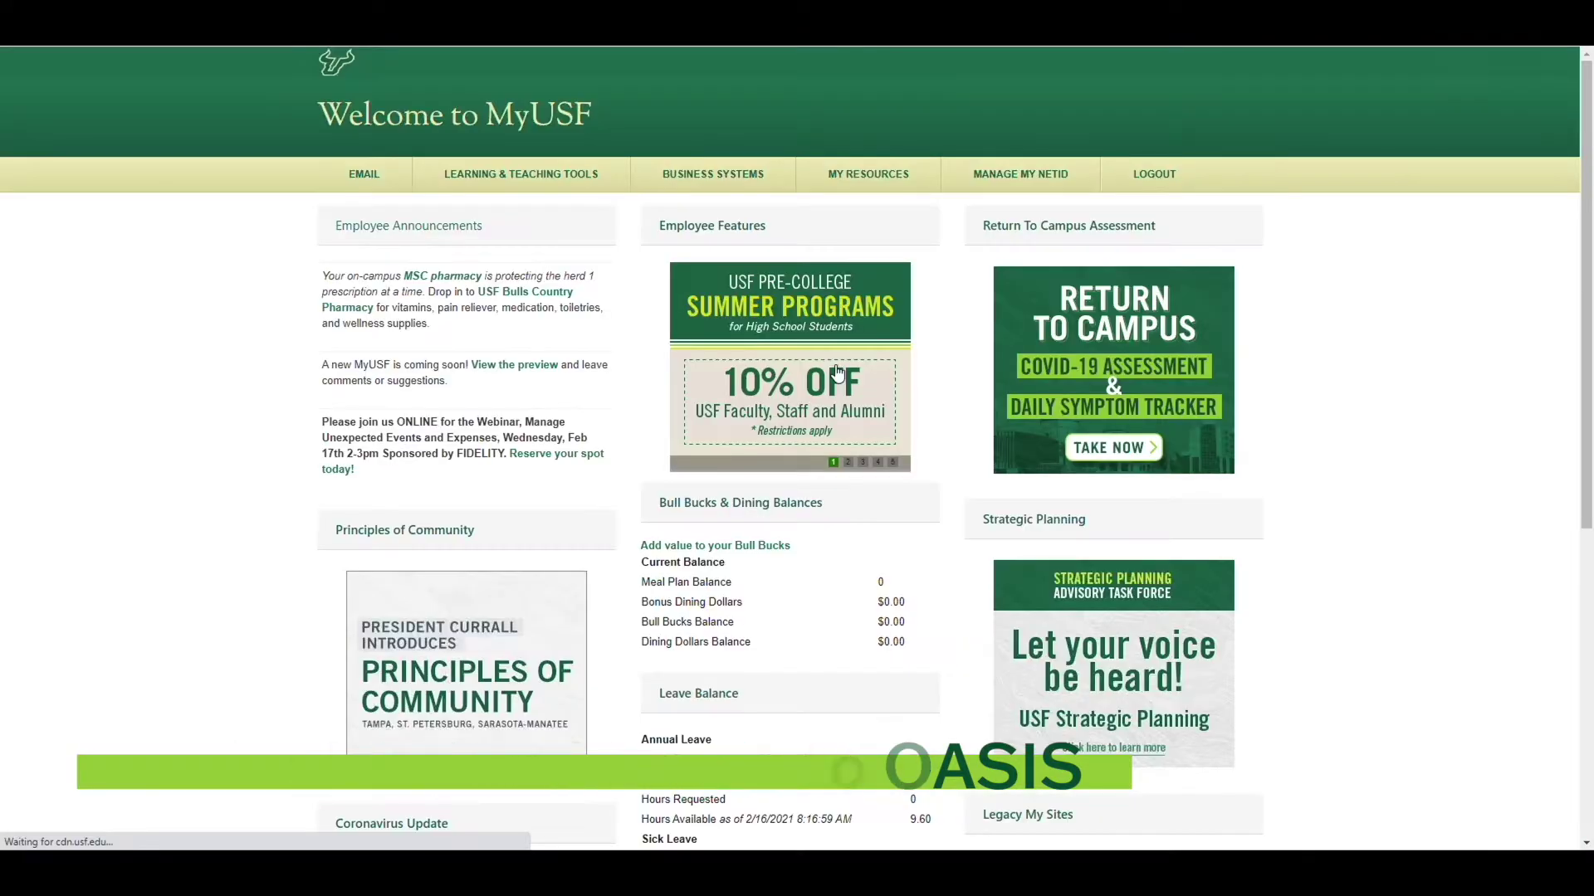
click(878, 175)
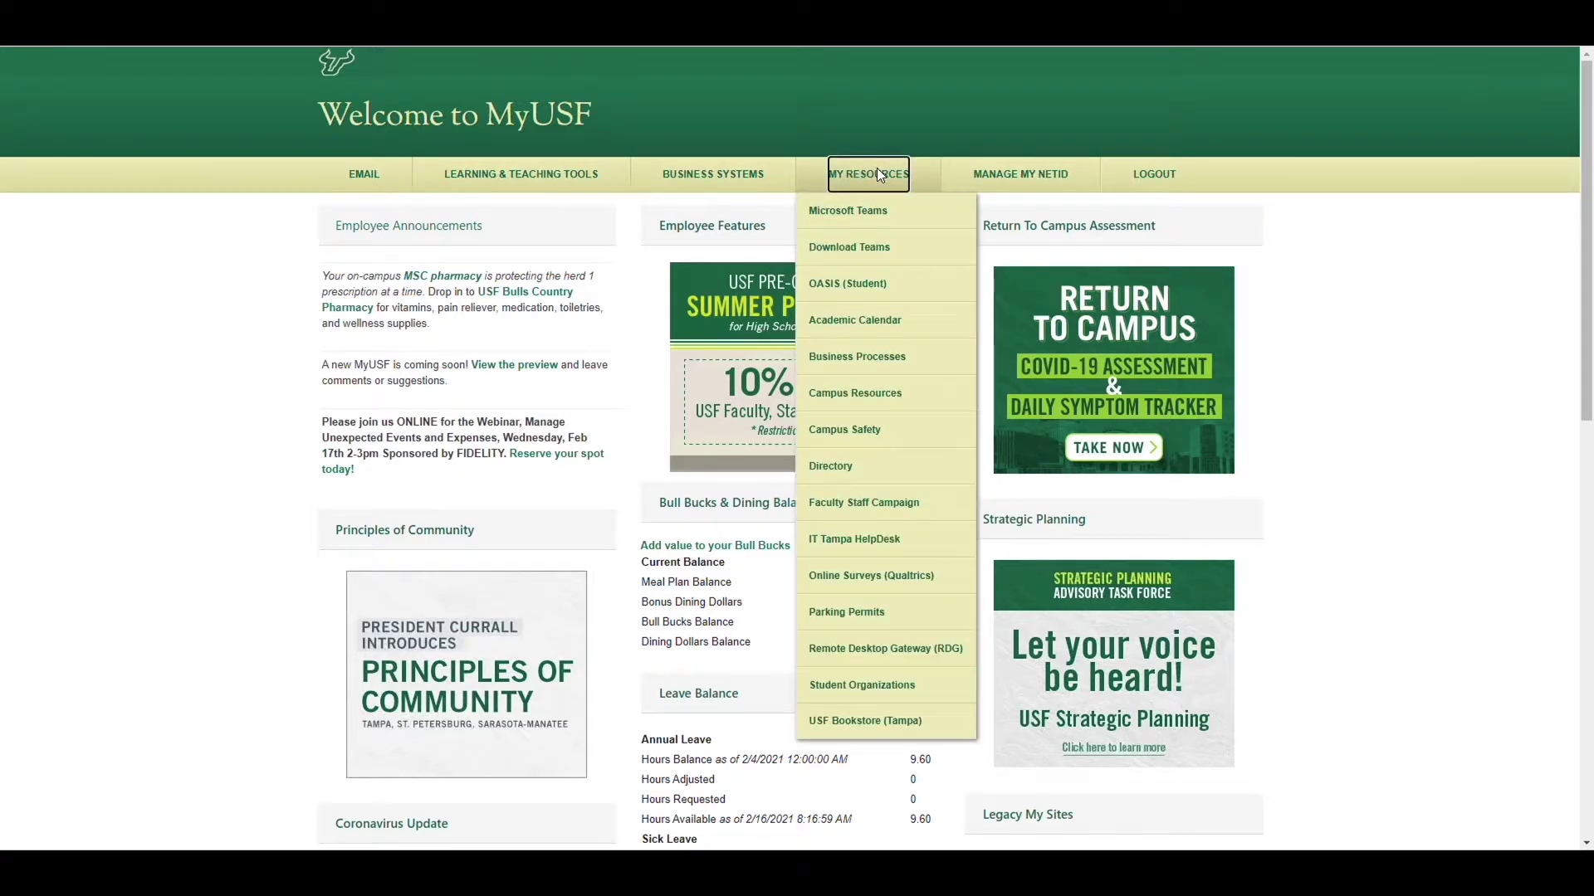
click(846, 286)
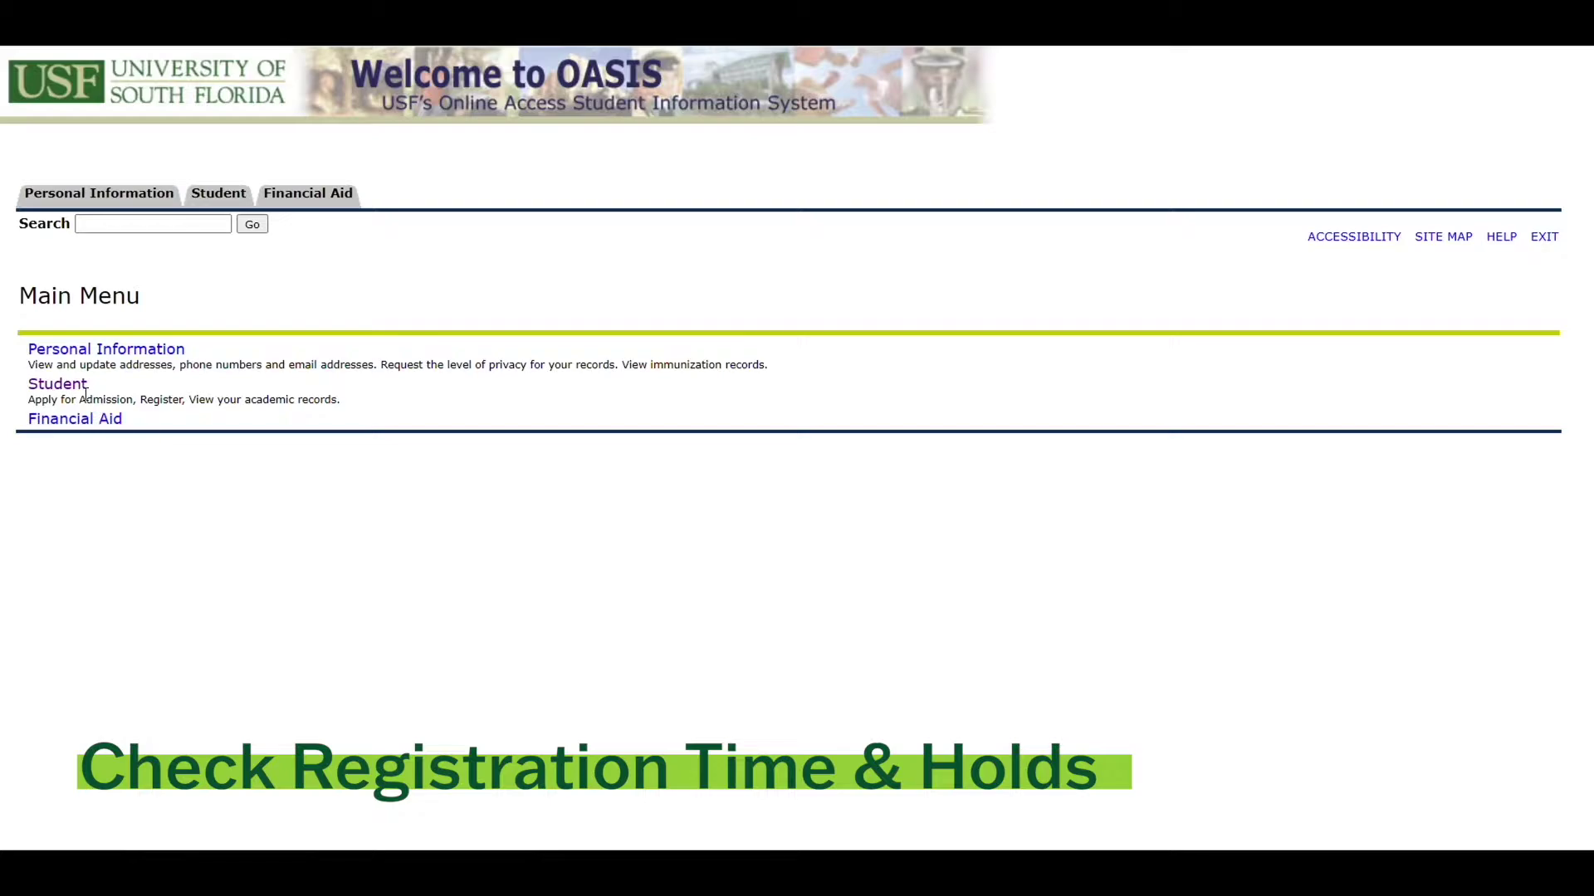
Open the student Registration Status for Summer 2021 and review the registration times, holds, standing and curriculum information.
click(58, 384)
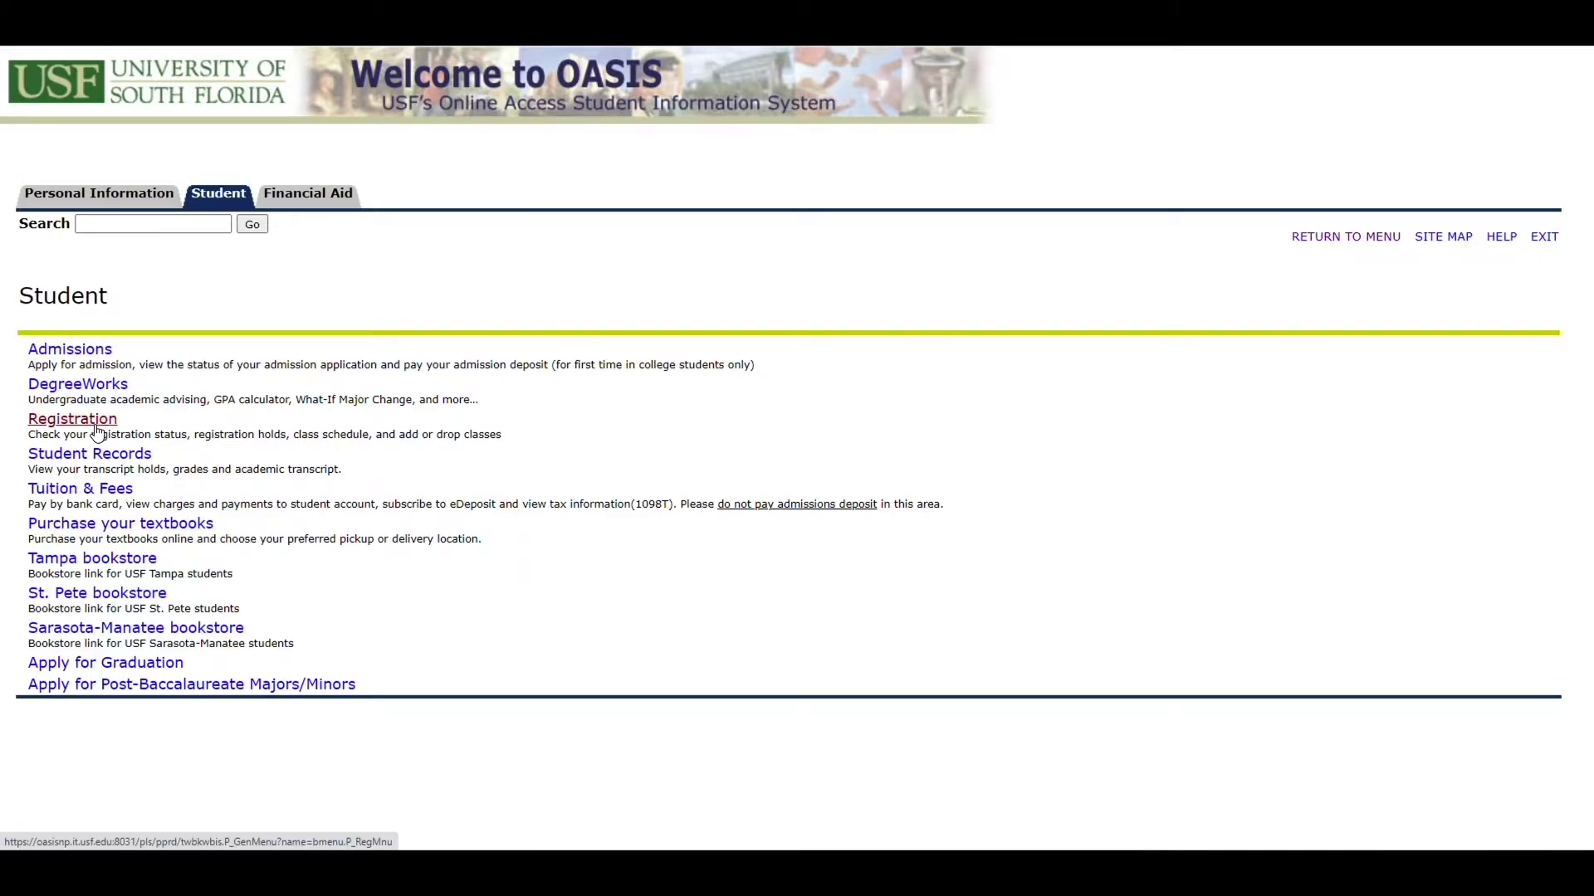
click(96, 429)
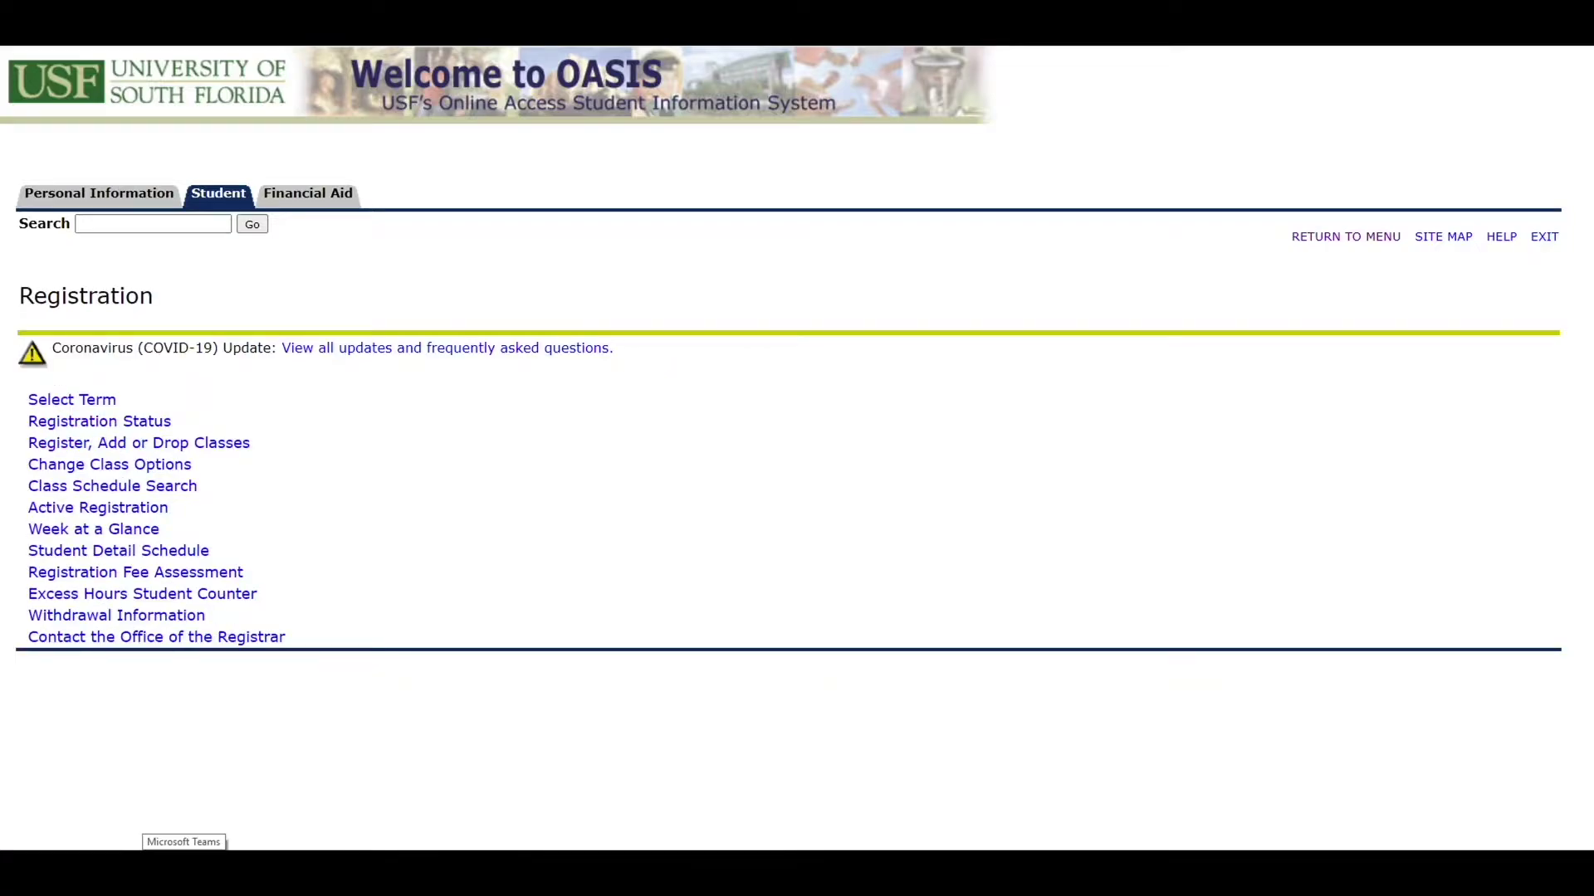
click(151, 423)
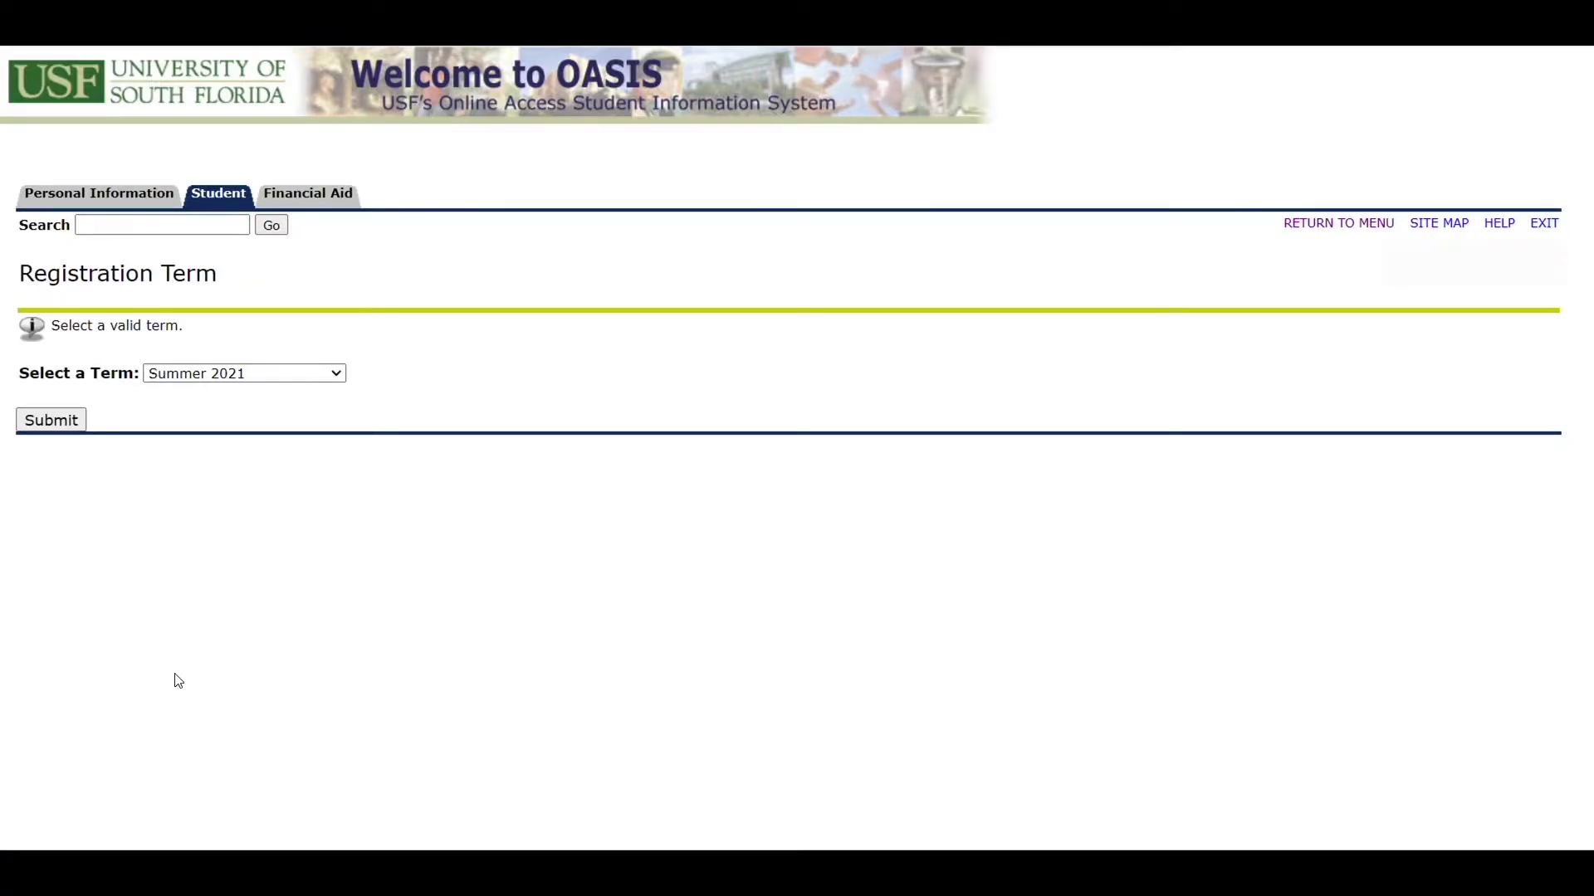
click(59, 425)
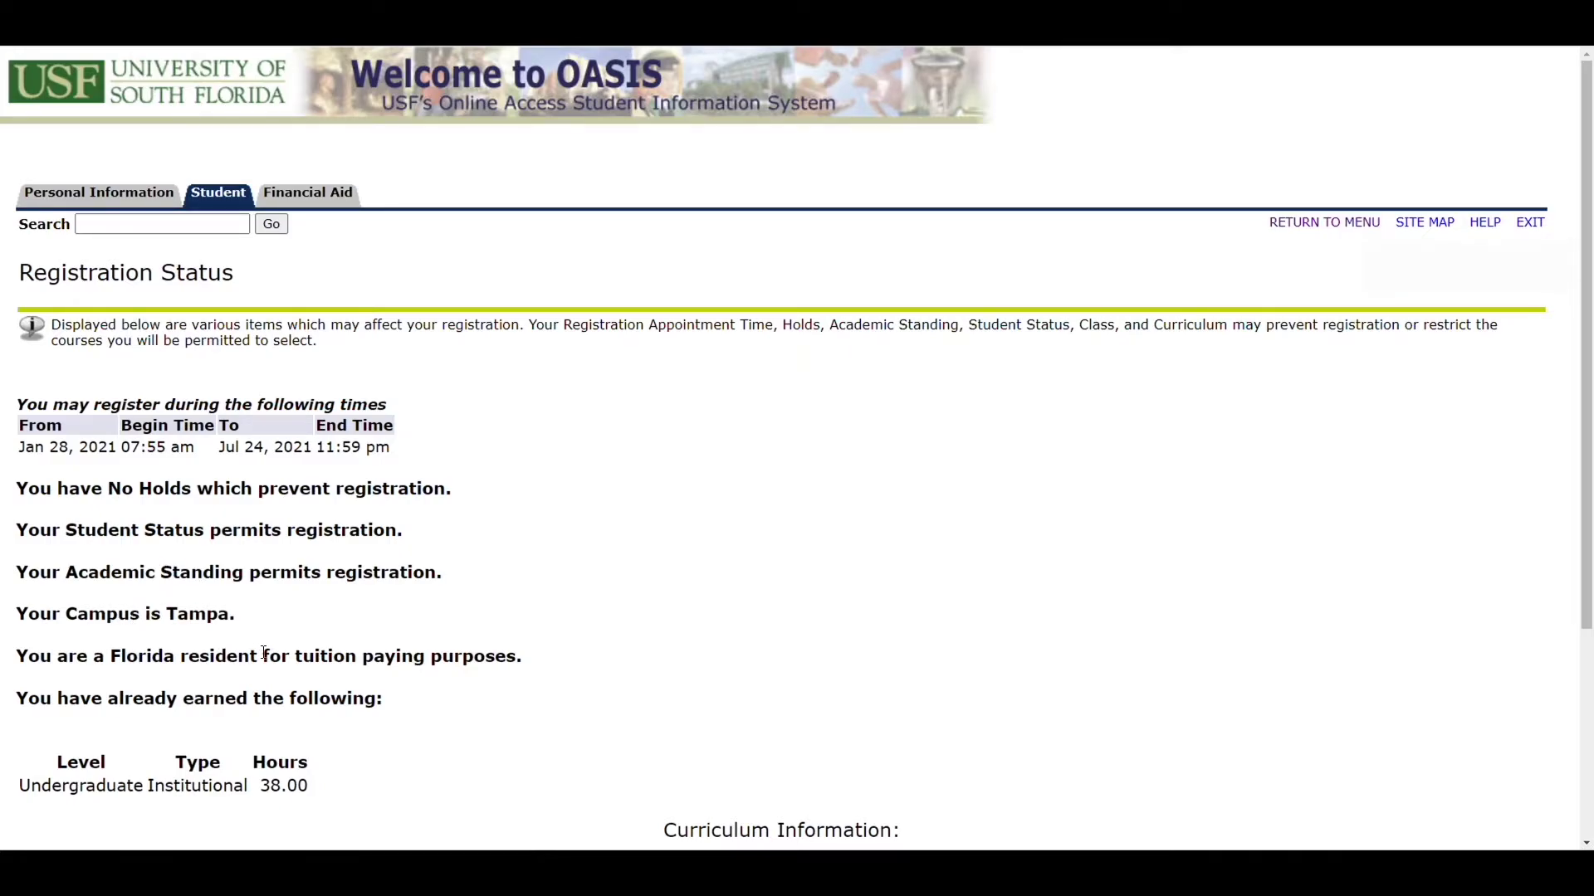
scroll(264, 654, down, 4)
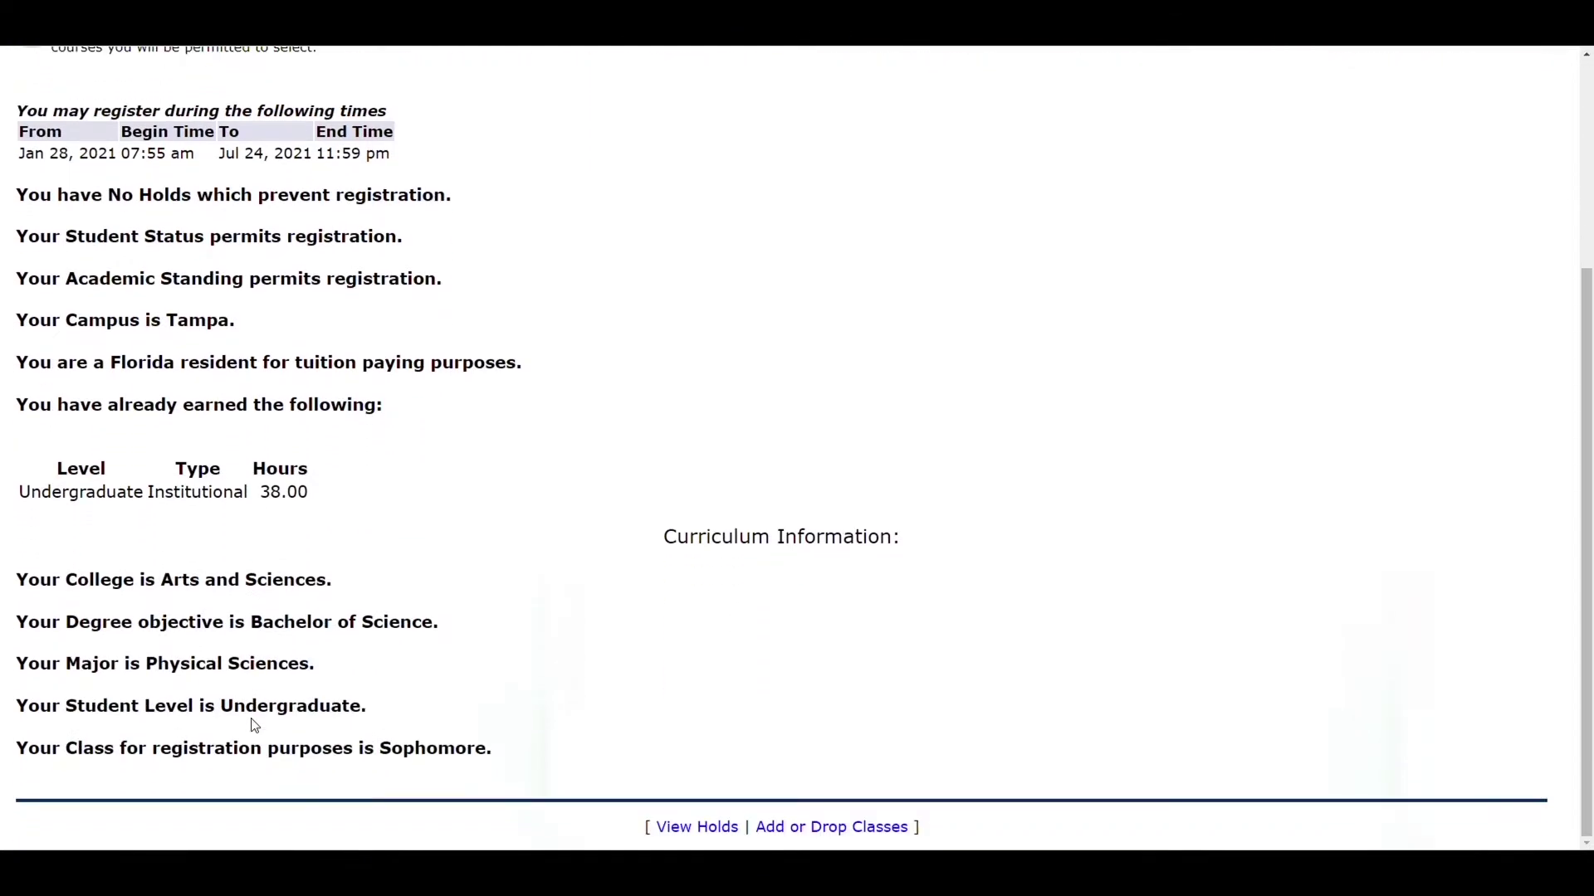
scroll(255, 726, up, 4)
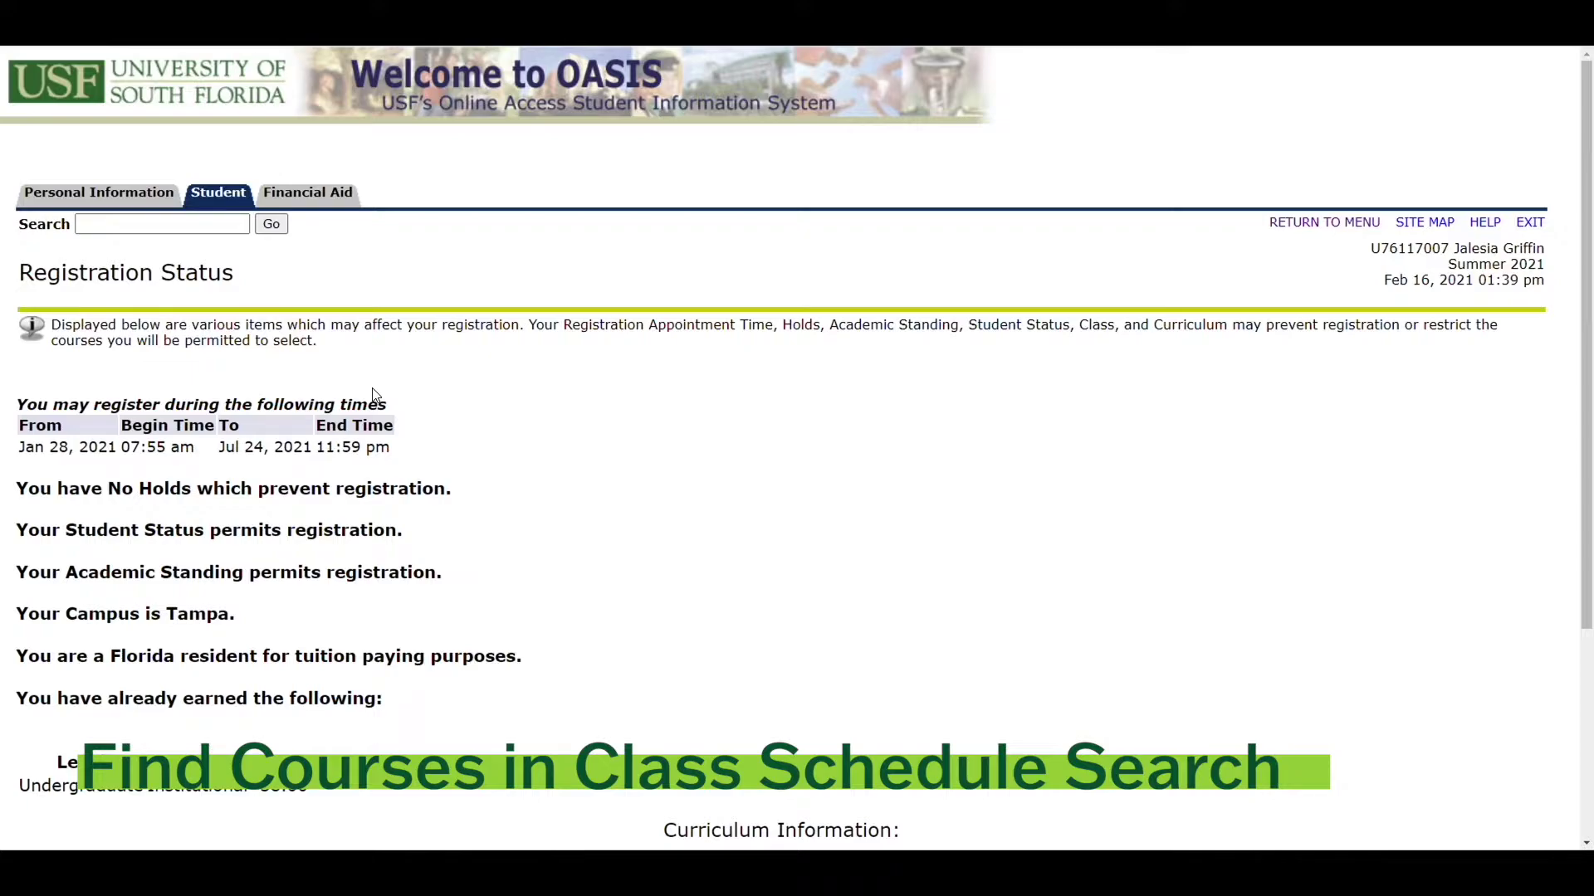
Return to the student Registration options and open the Class Schedule Search for the Summer 2021 term.
click(229, 202)
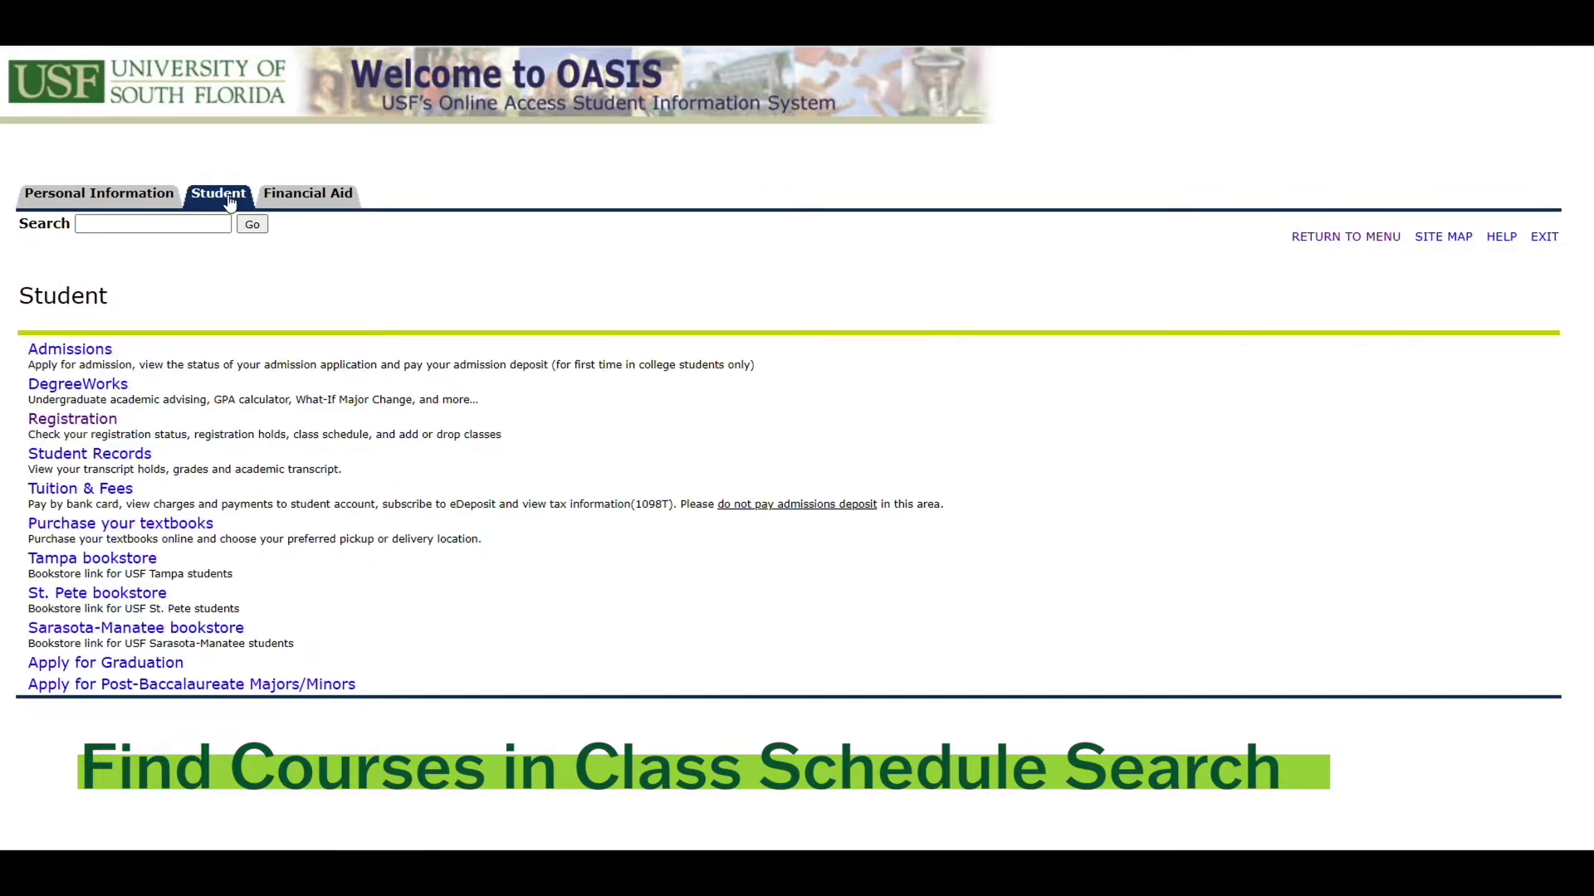
click(93, 426)
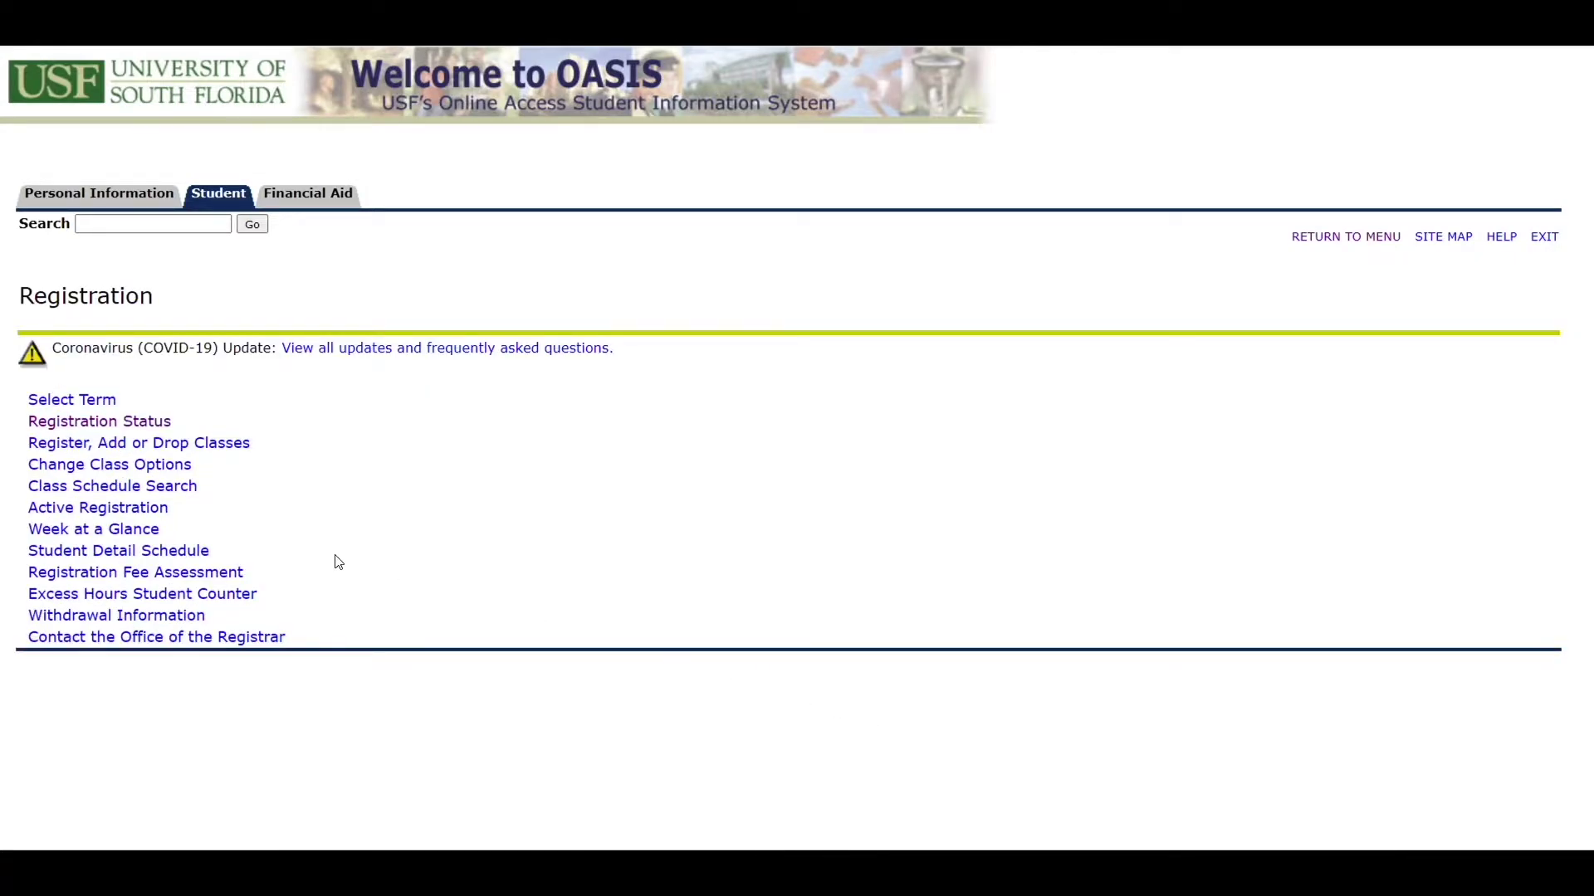
click(184, 491)
click(199, 323)
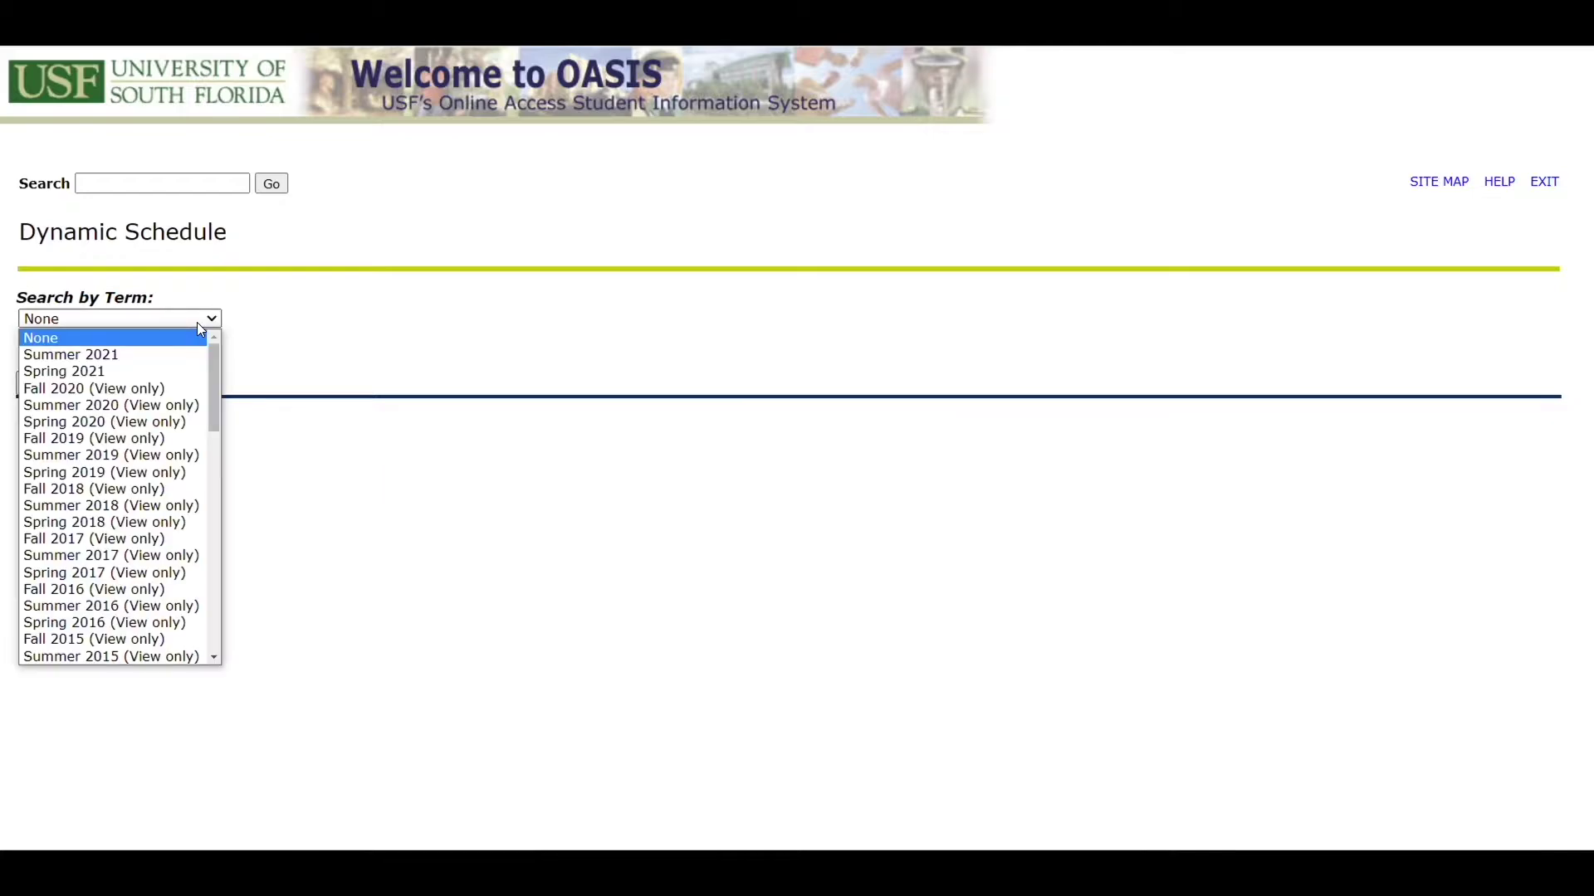
click(180, 355)
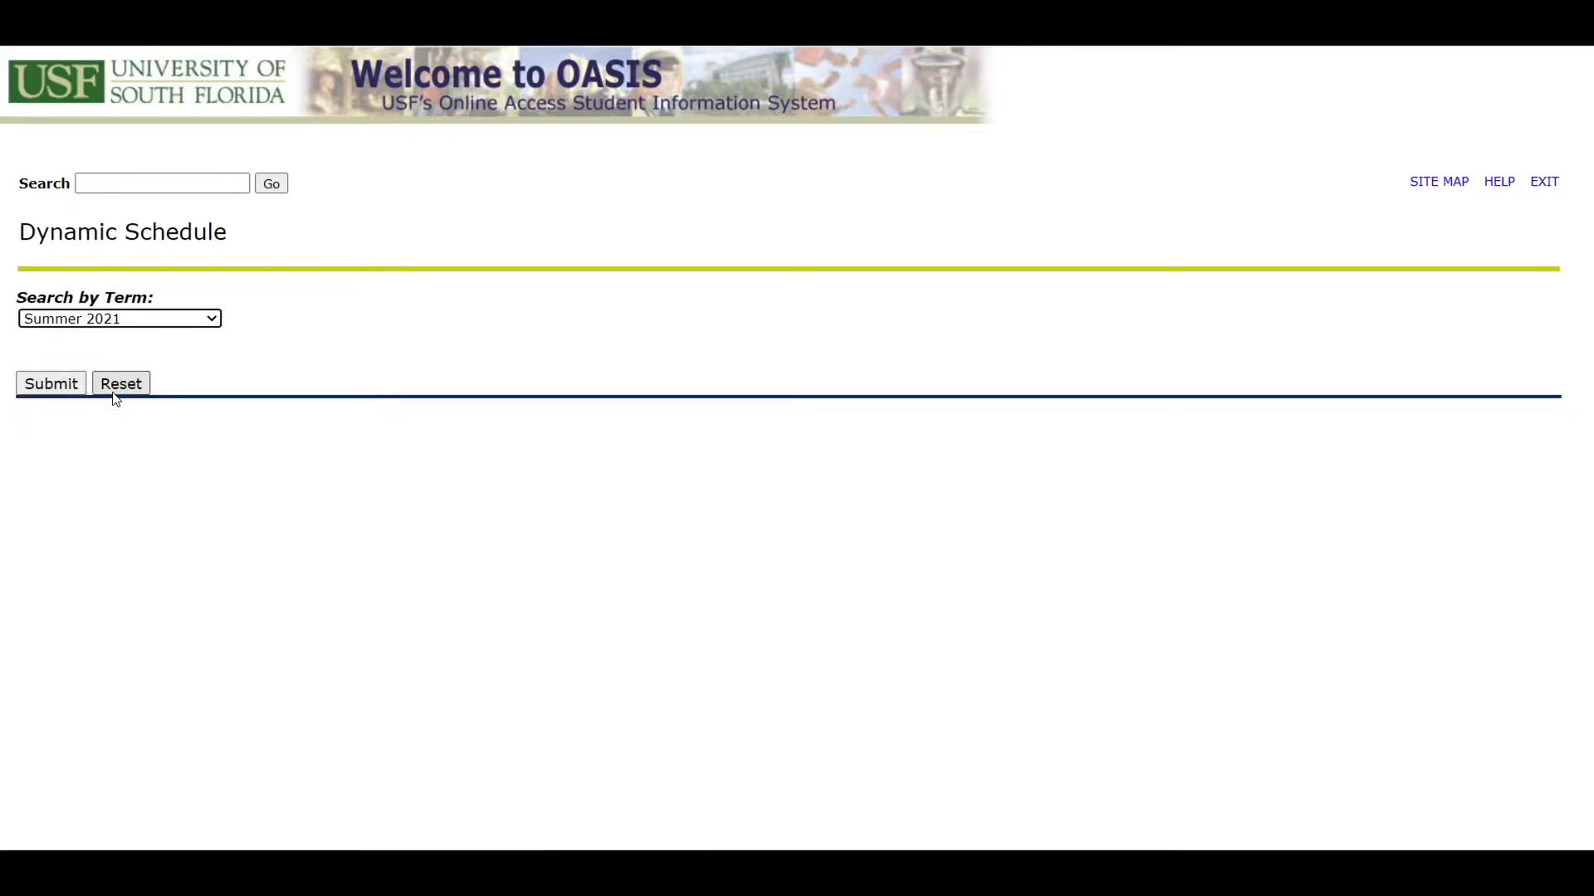
click(63, 392)
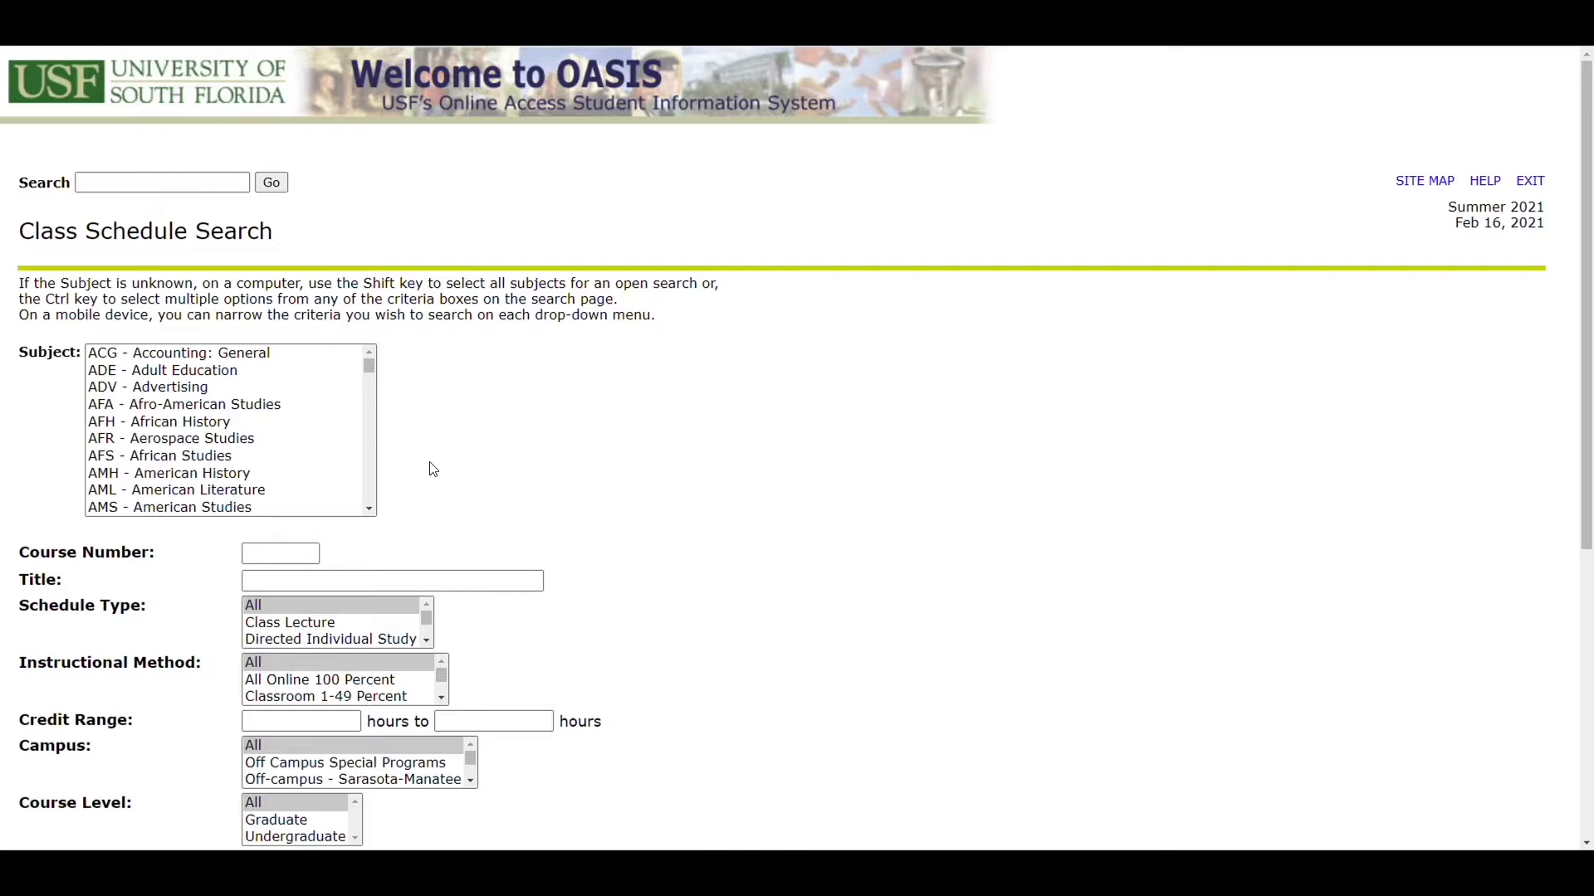
Select all subjects from ACG - Accounting: General through ZOO - Zoology for an open search.
click(290, 362)
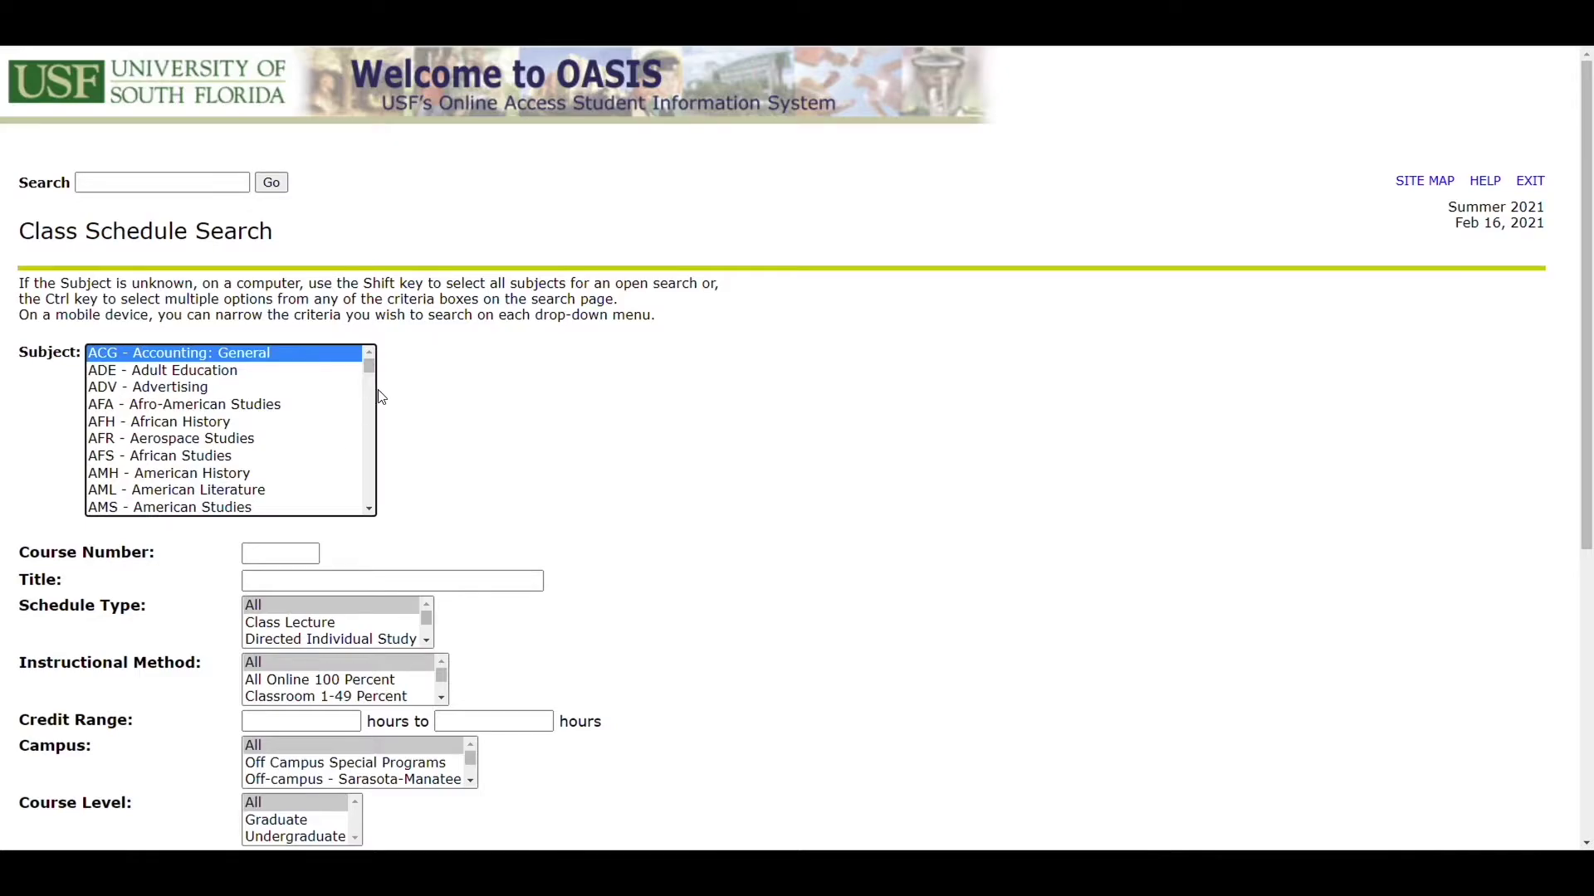
drag(369, 366, 372, 525)
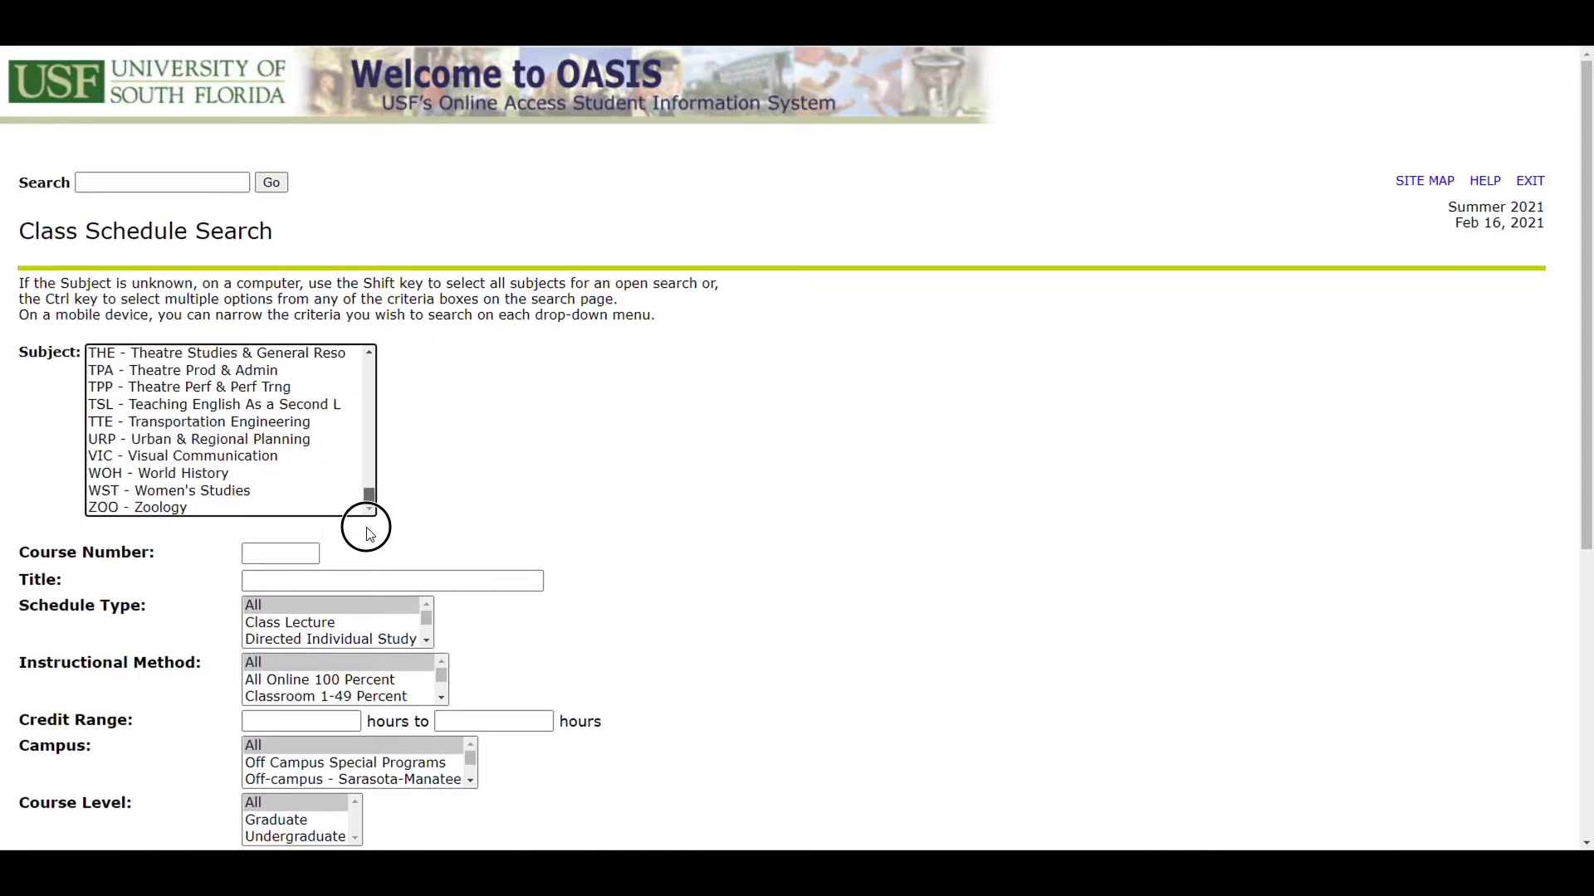
shift+click(298, 510)
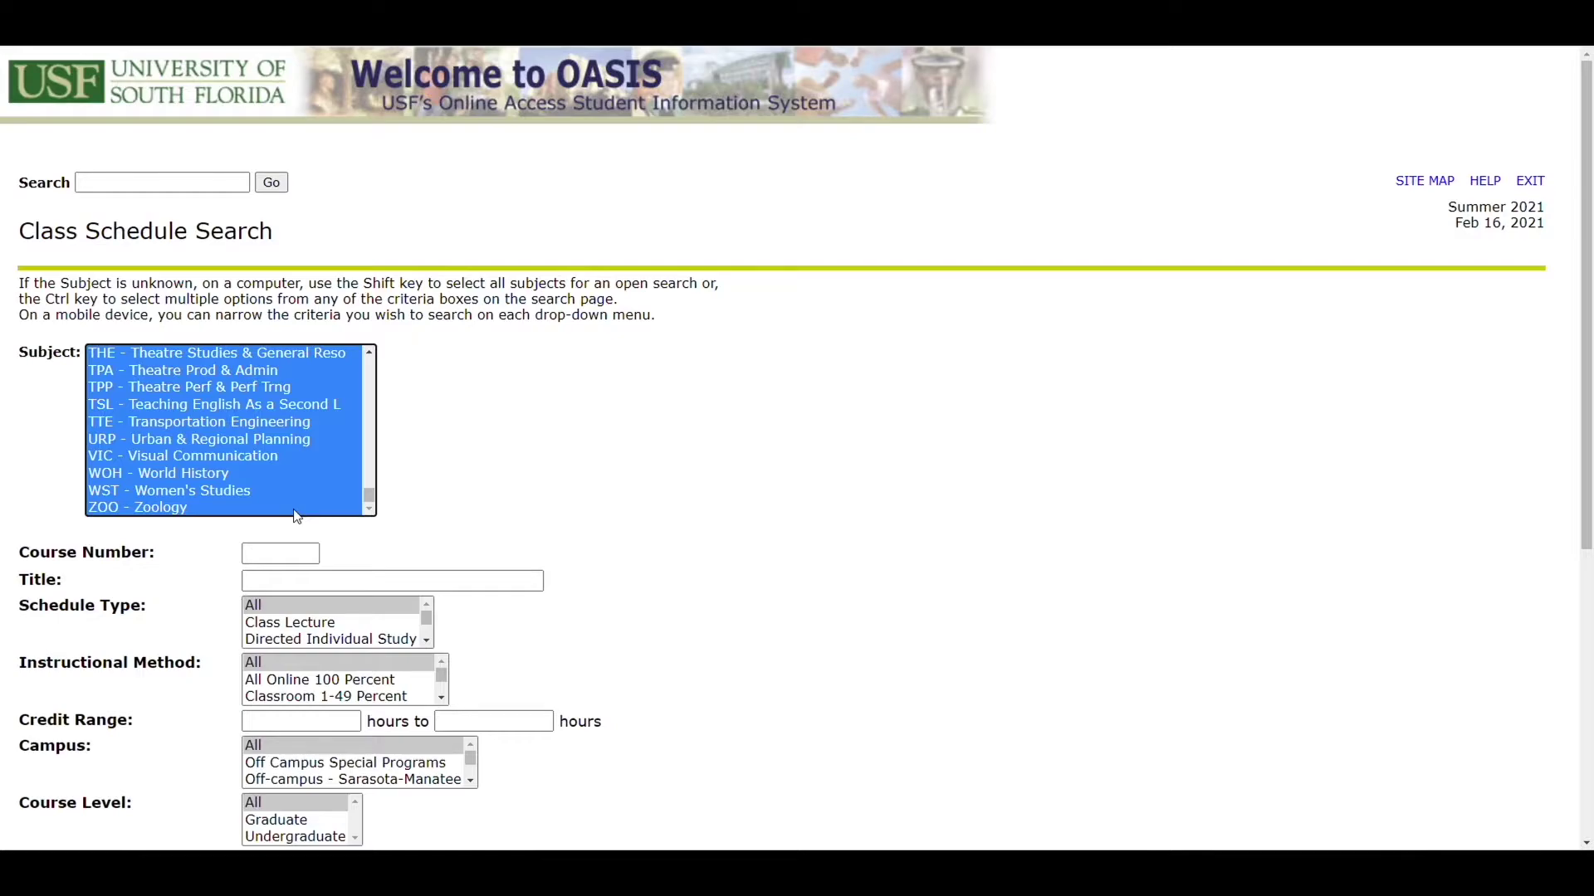
Replace the subject selection with PSY - Psychology only.
click(302, 454)
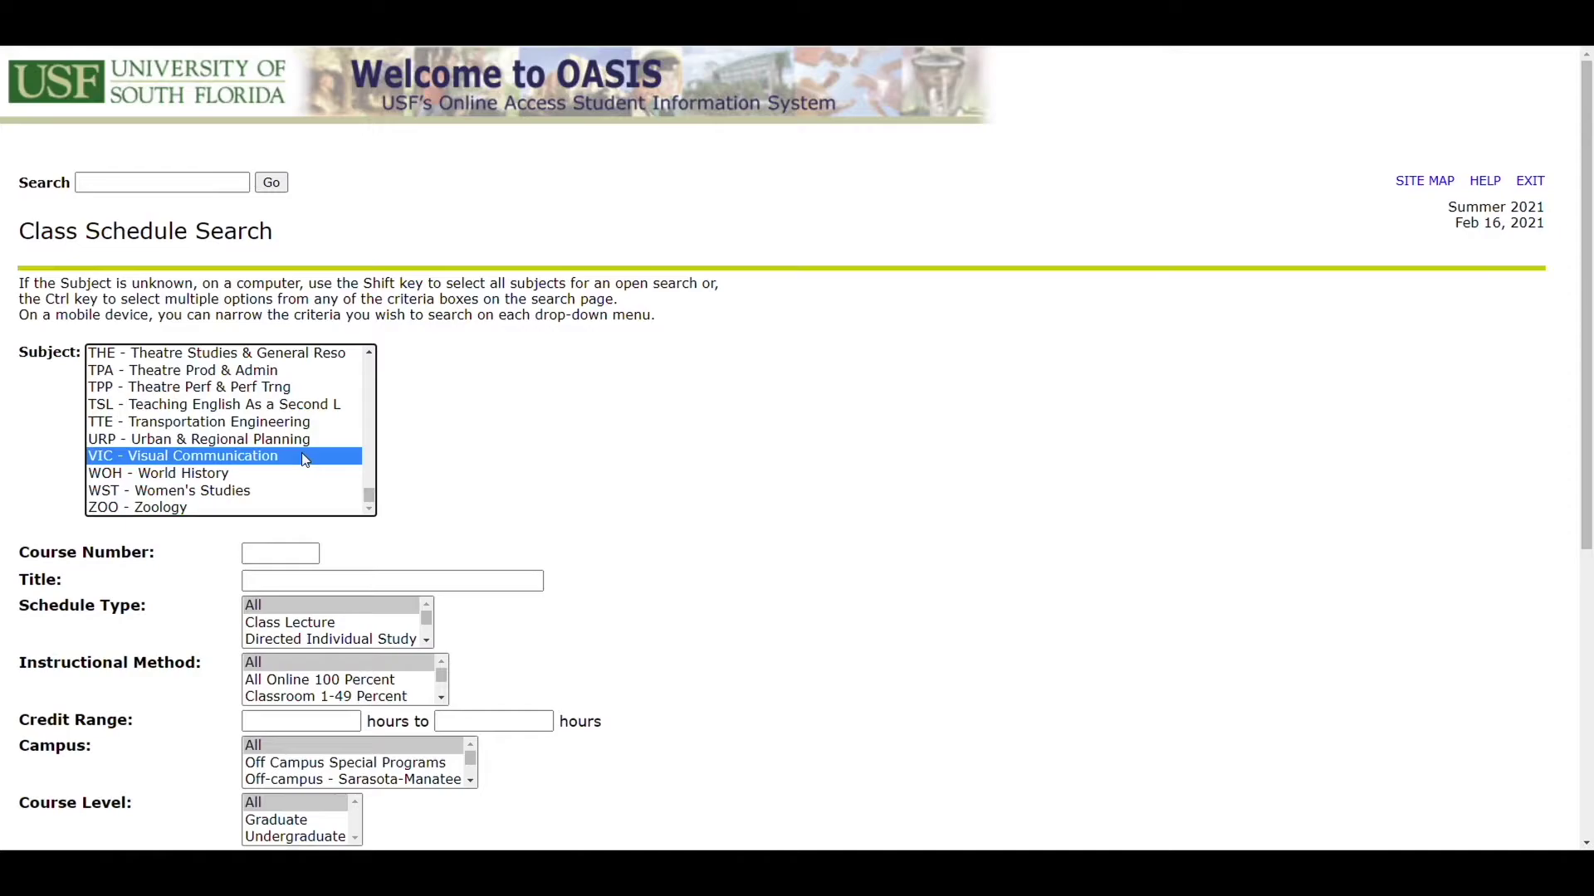
scroll(306, 459, up, 3)
scroll(305, 459, up, 3)
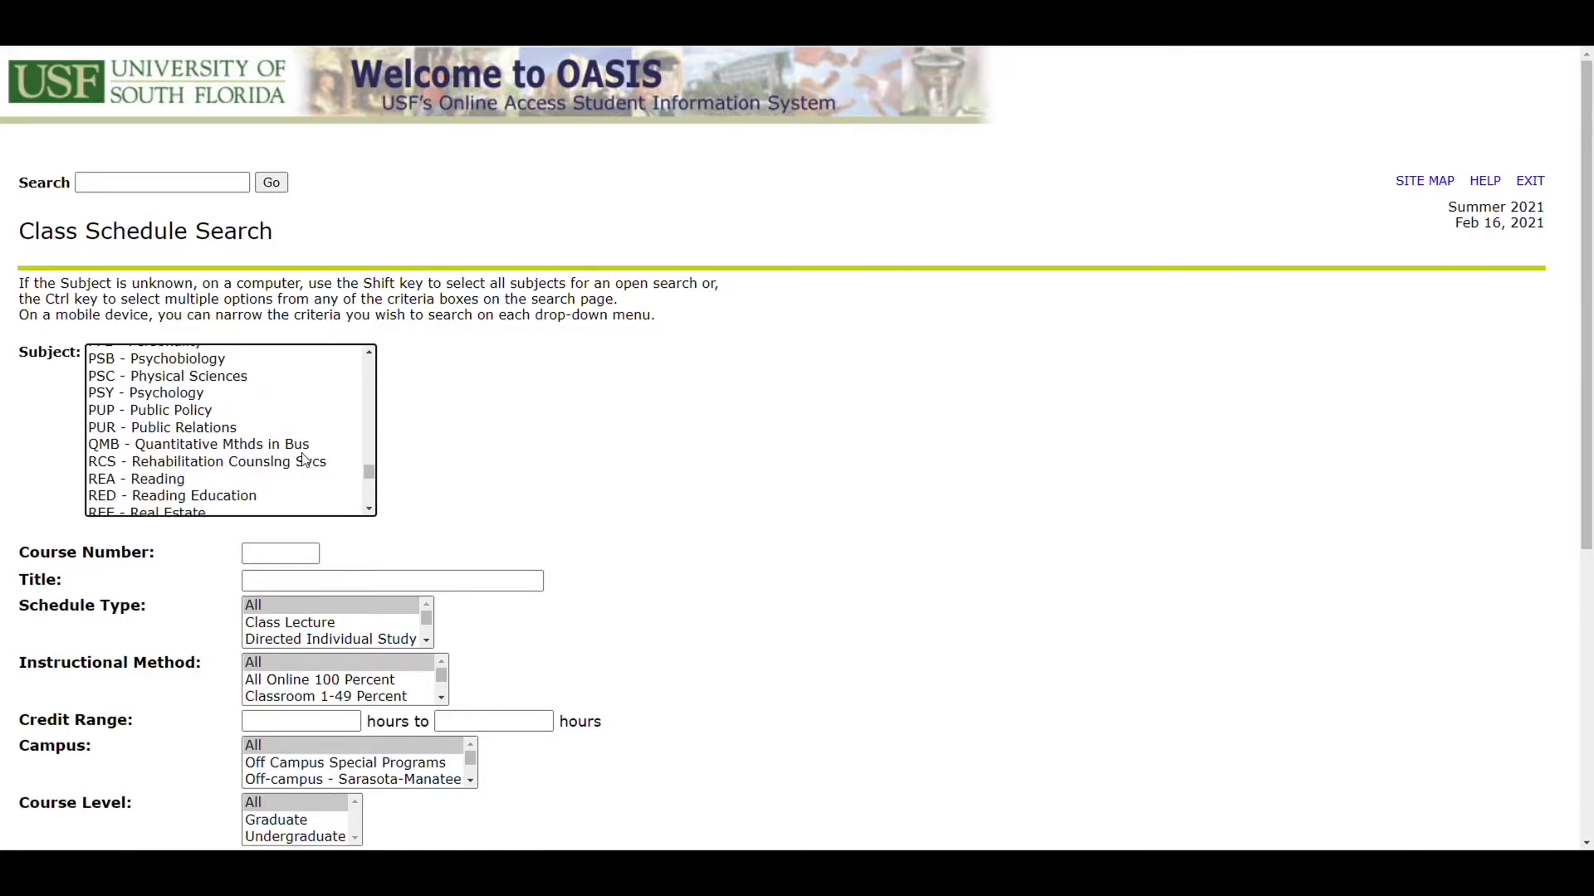
scroll(303, 459, up, 2)
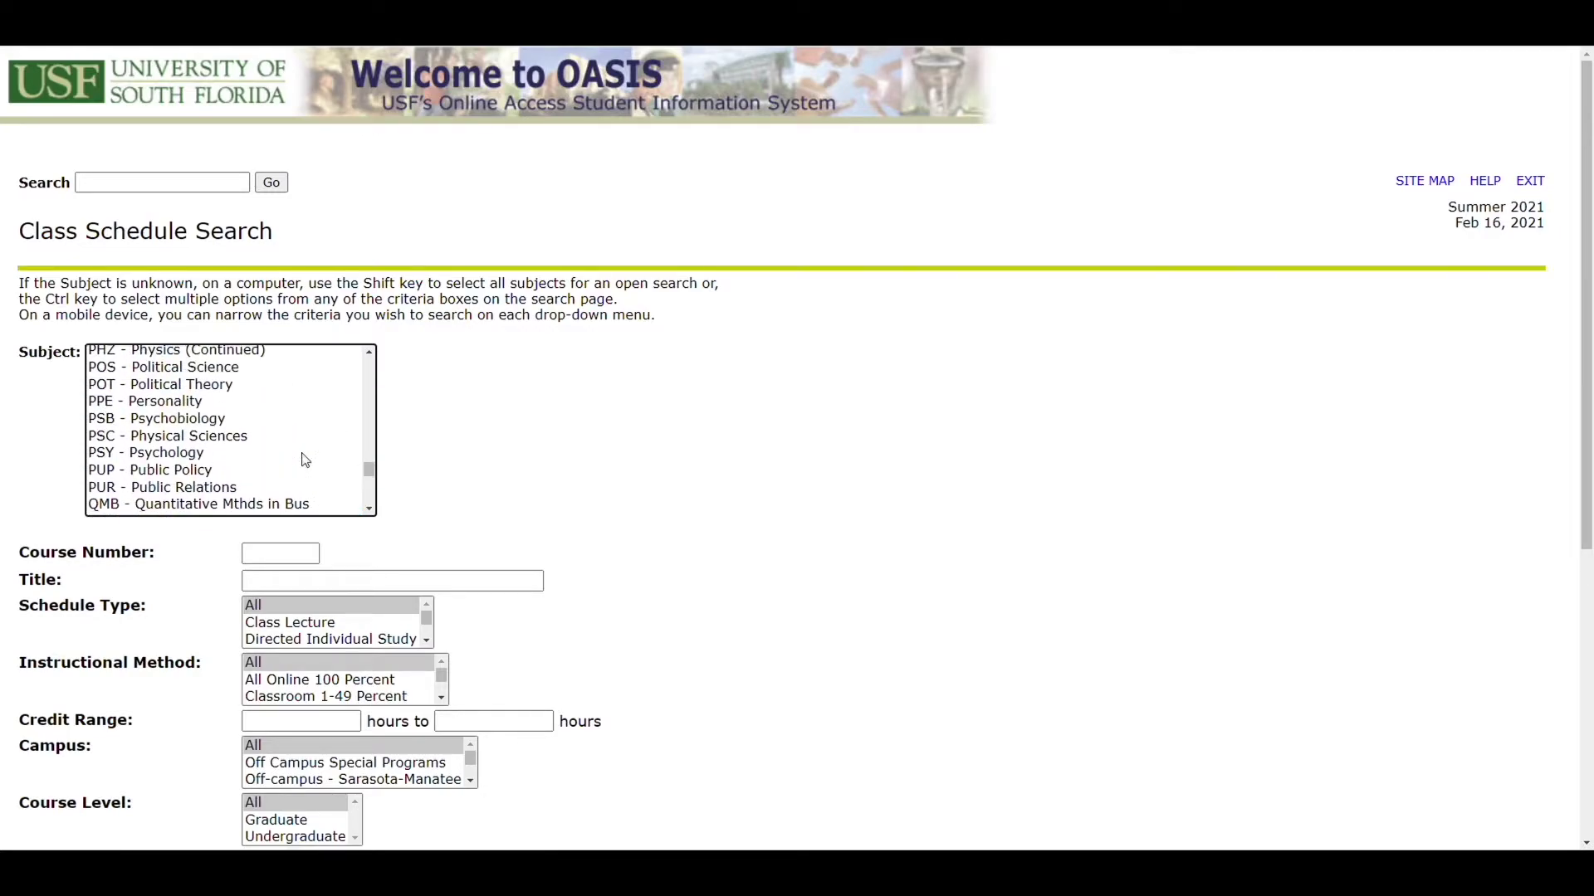
click(219, 459)
scroll(222, 467, up, 1)
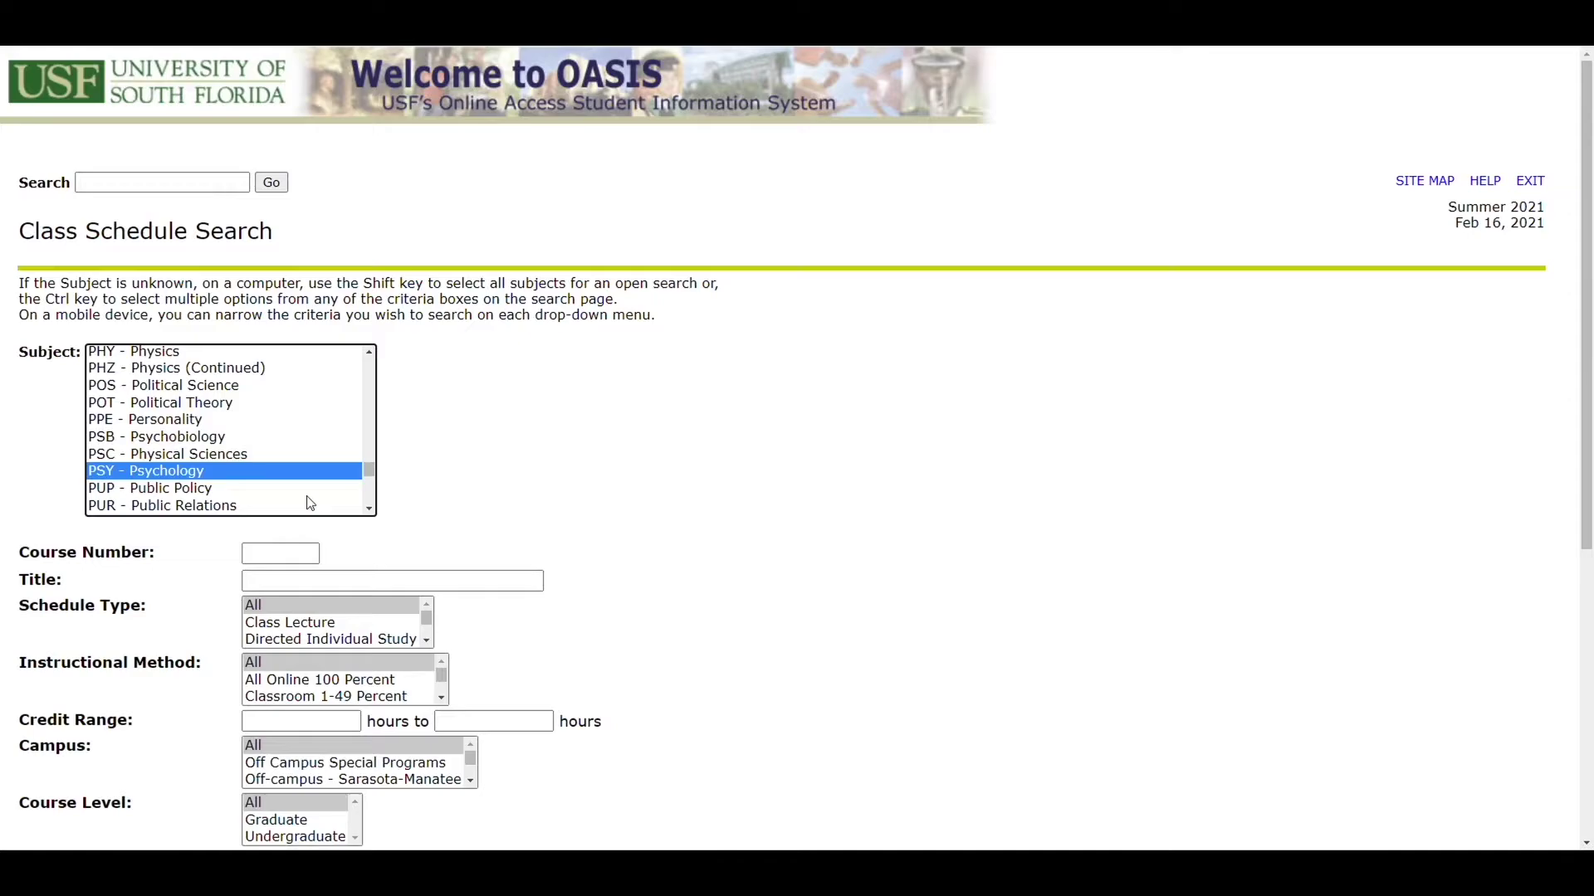
click(673, 555)
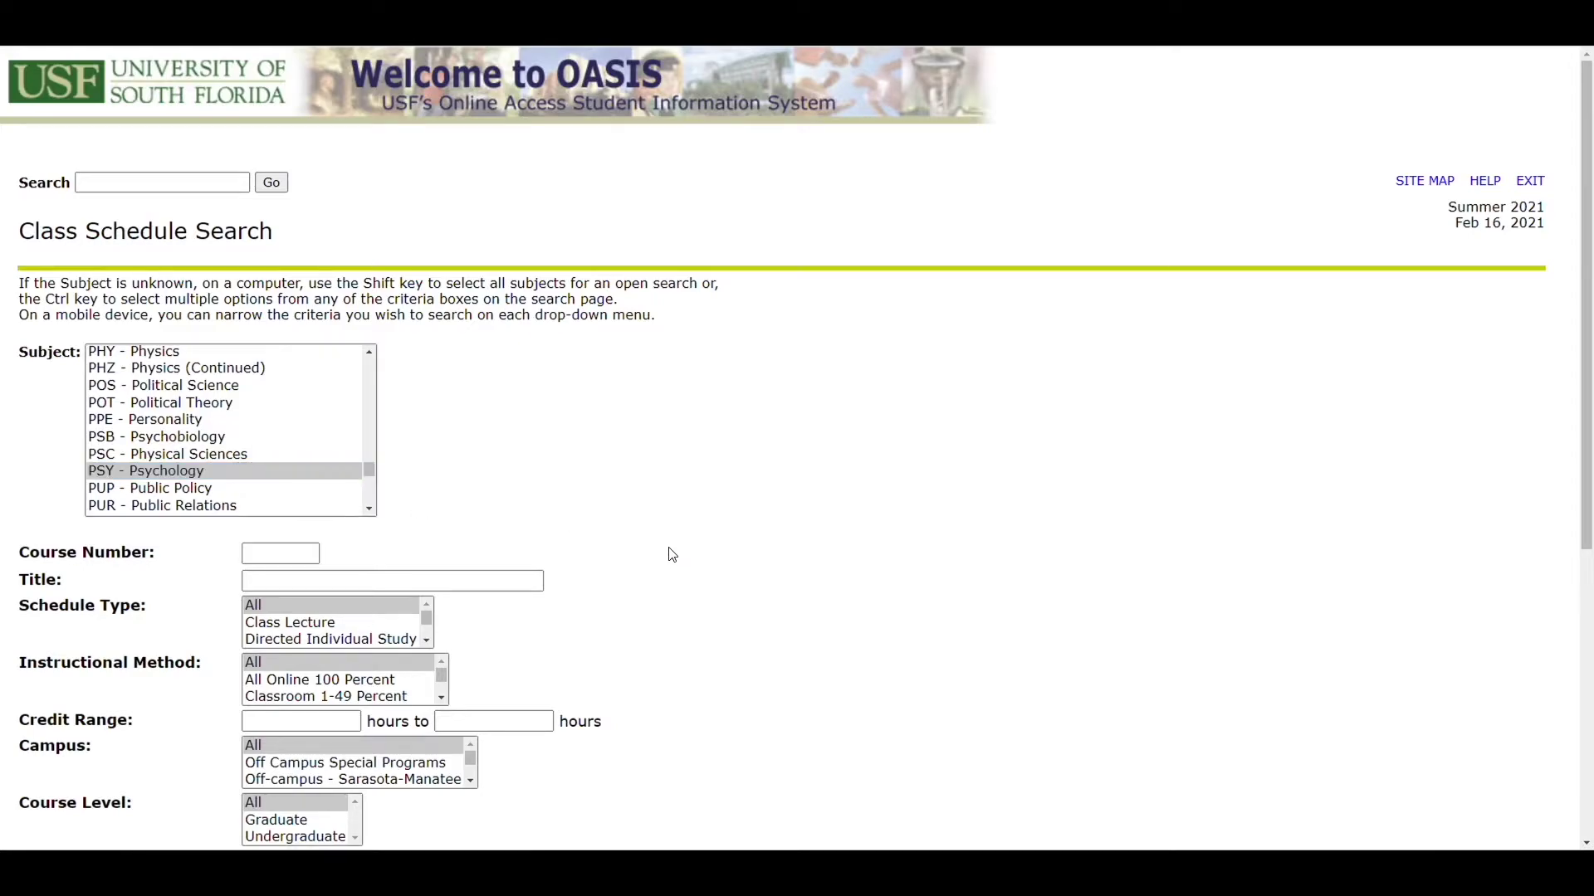
Select several campus options together, including Off-campus - Sarasota-Manatee, Off-campus - St. Petersburg and Off-campus - Tampa.
scroll(673, 554, down, 3)
scroll(669, 552, down, 1)
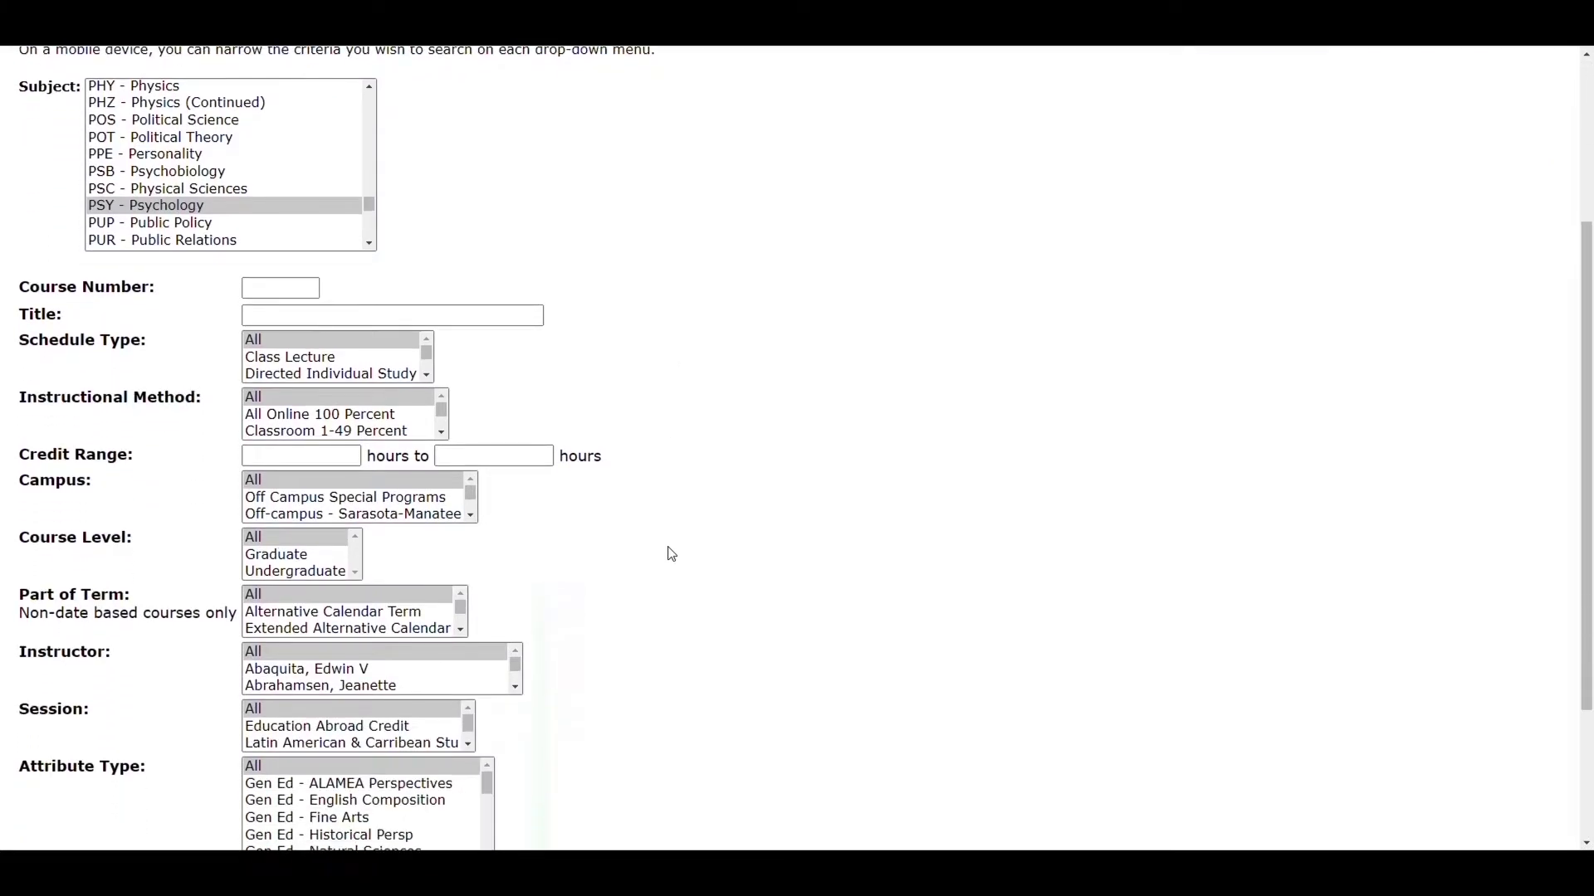
scroll(633, 388, down, 3)
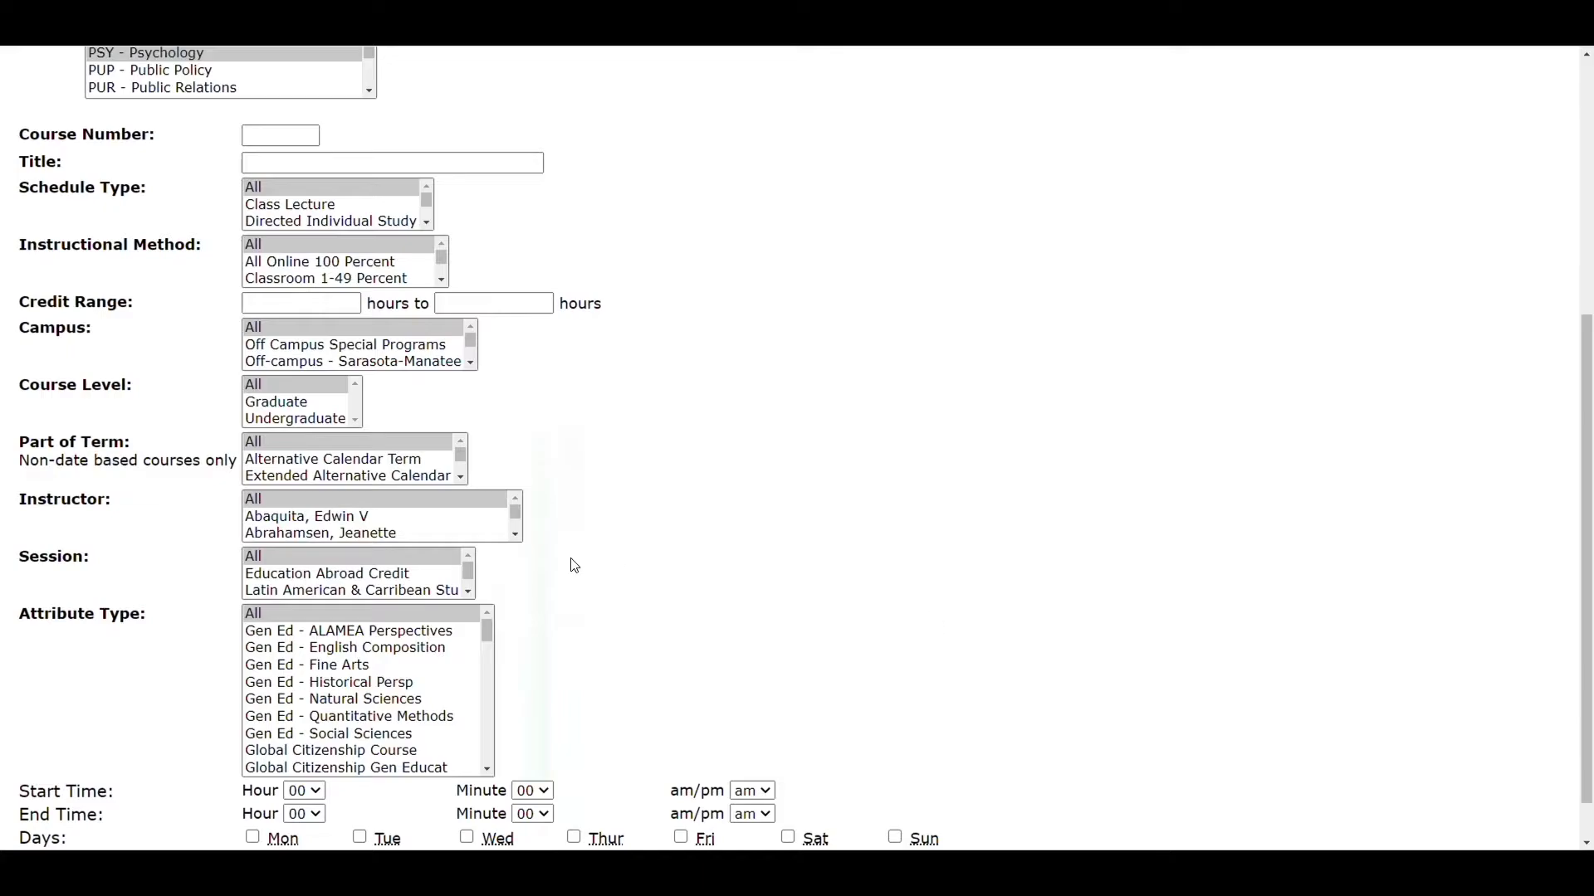
click(436, 362)
click(469, 363)
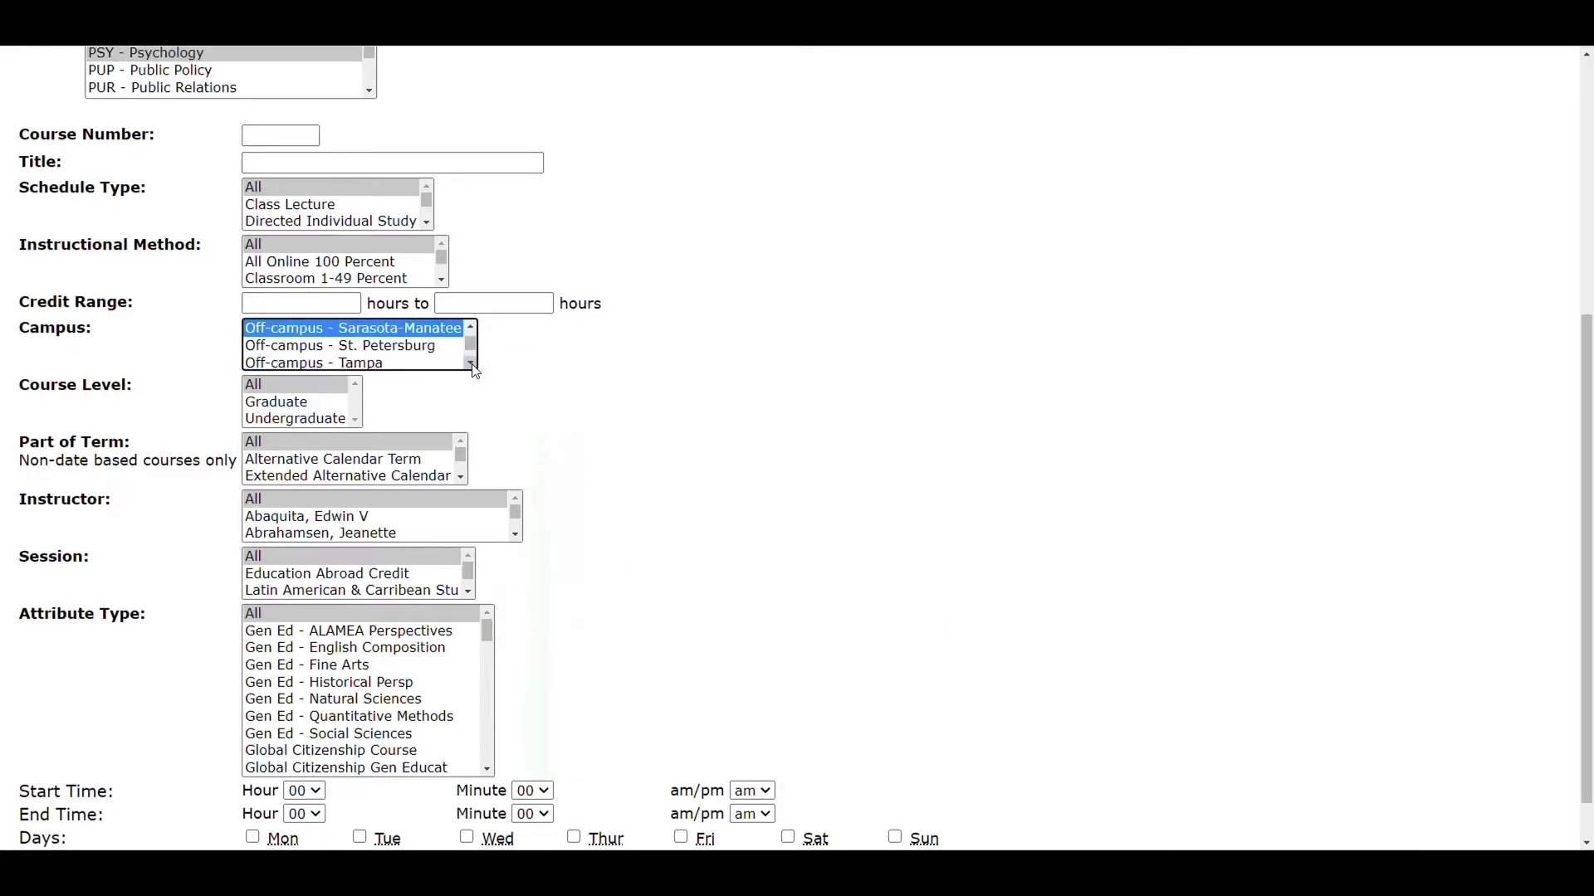
click(408, 343)
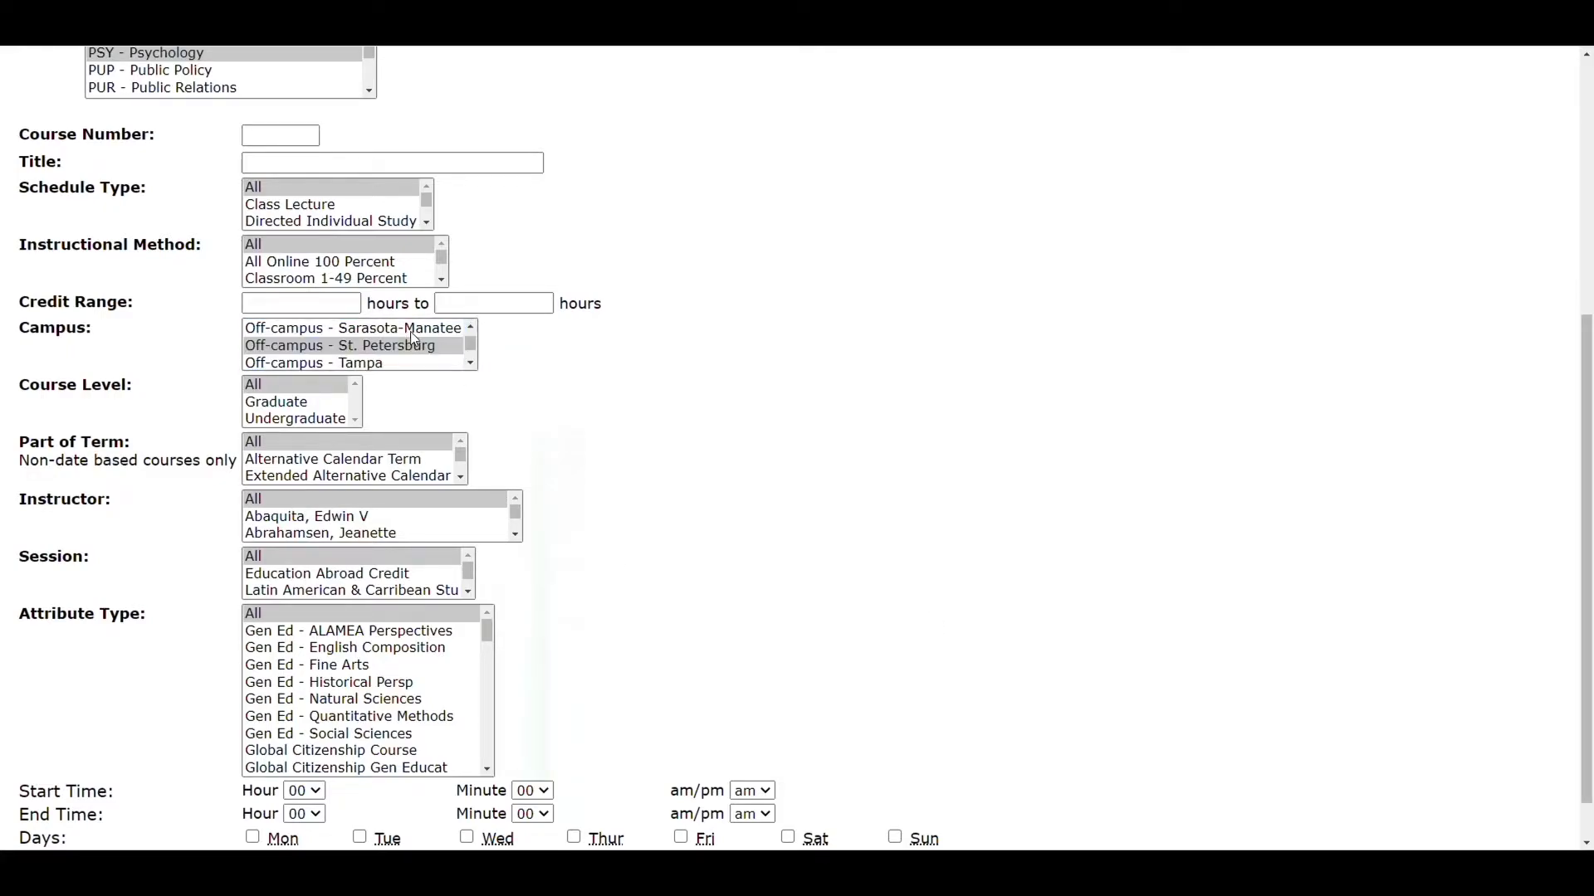
scroll(423, 347, down, 1)
ctrl+click(425, 347)
key(shift+Up)
key(shift+Up)
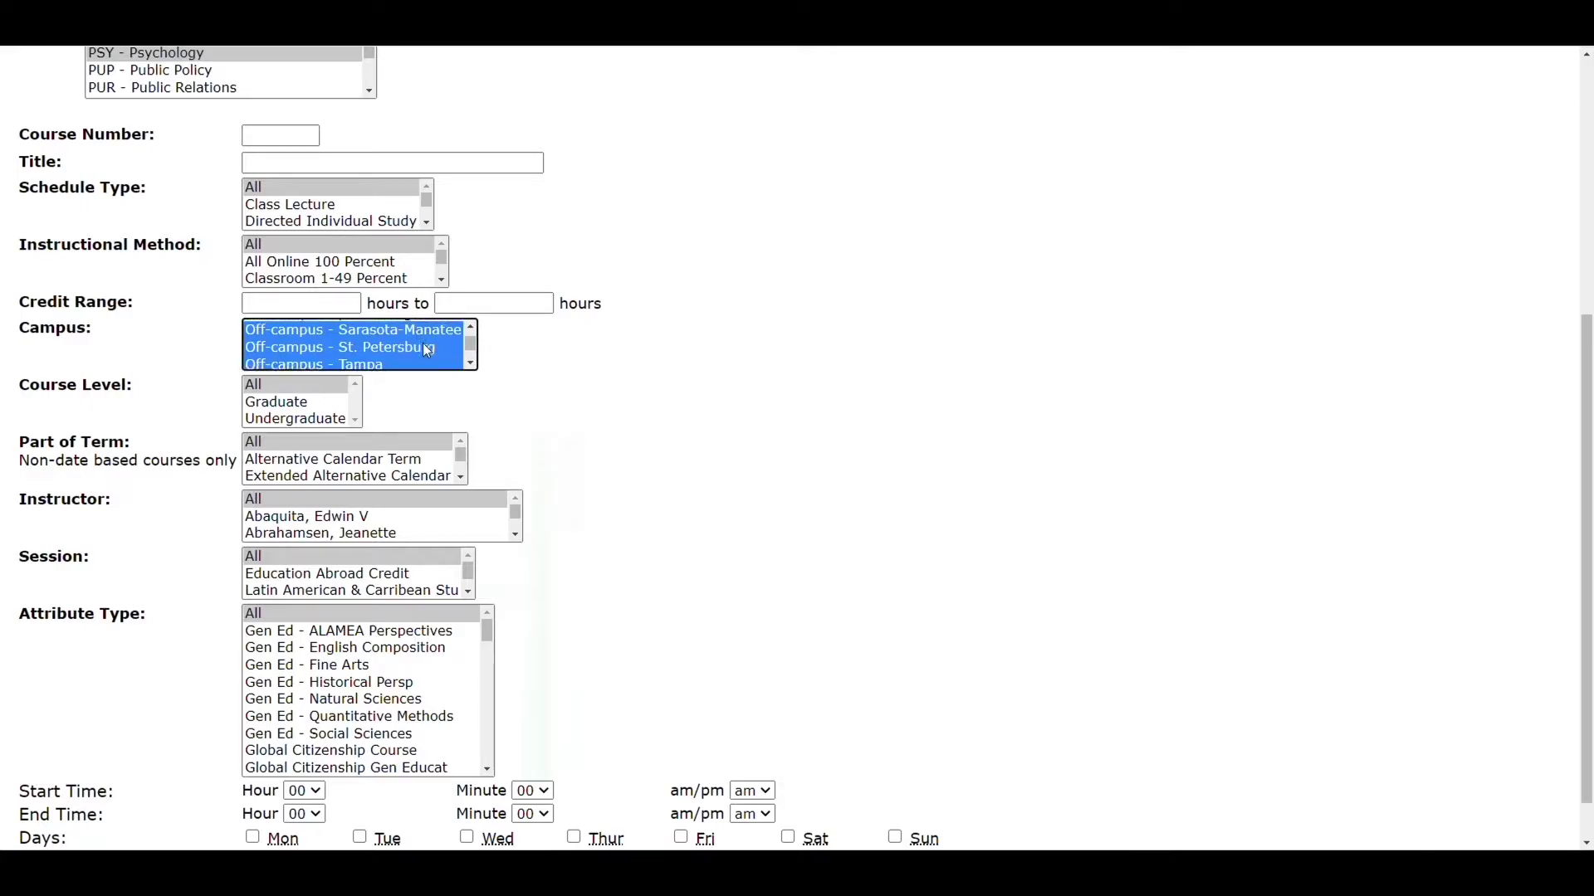
Change the campus selection to St. Petersburg and finally to Tampa alone.
click(470, 364)
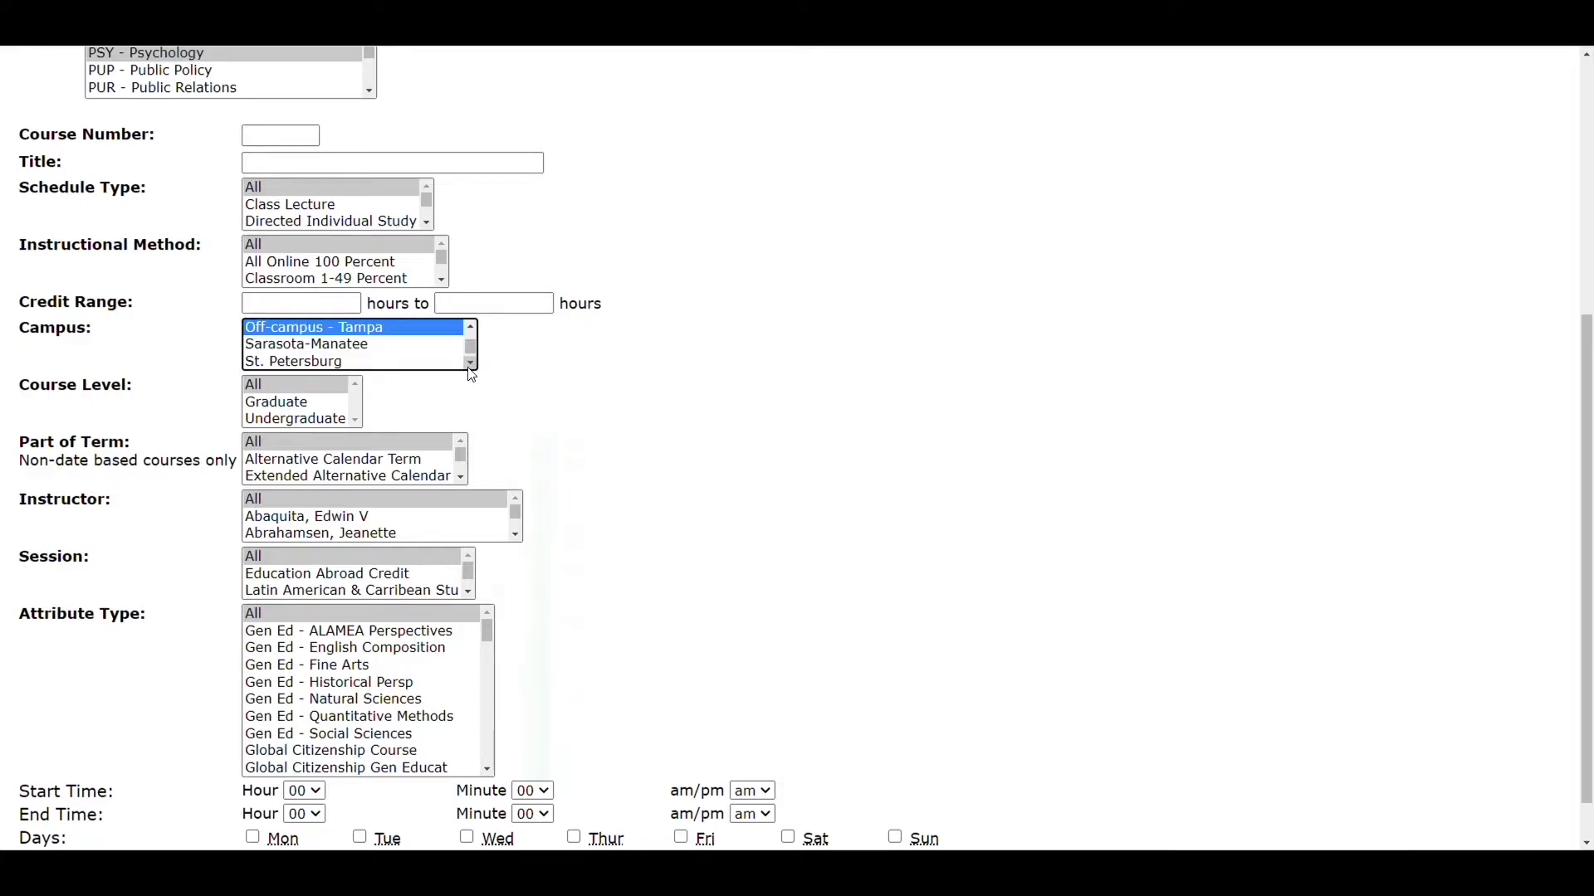
click(378, 362)
click(472, 364)
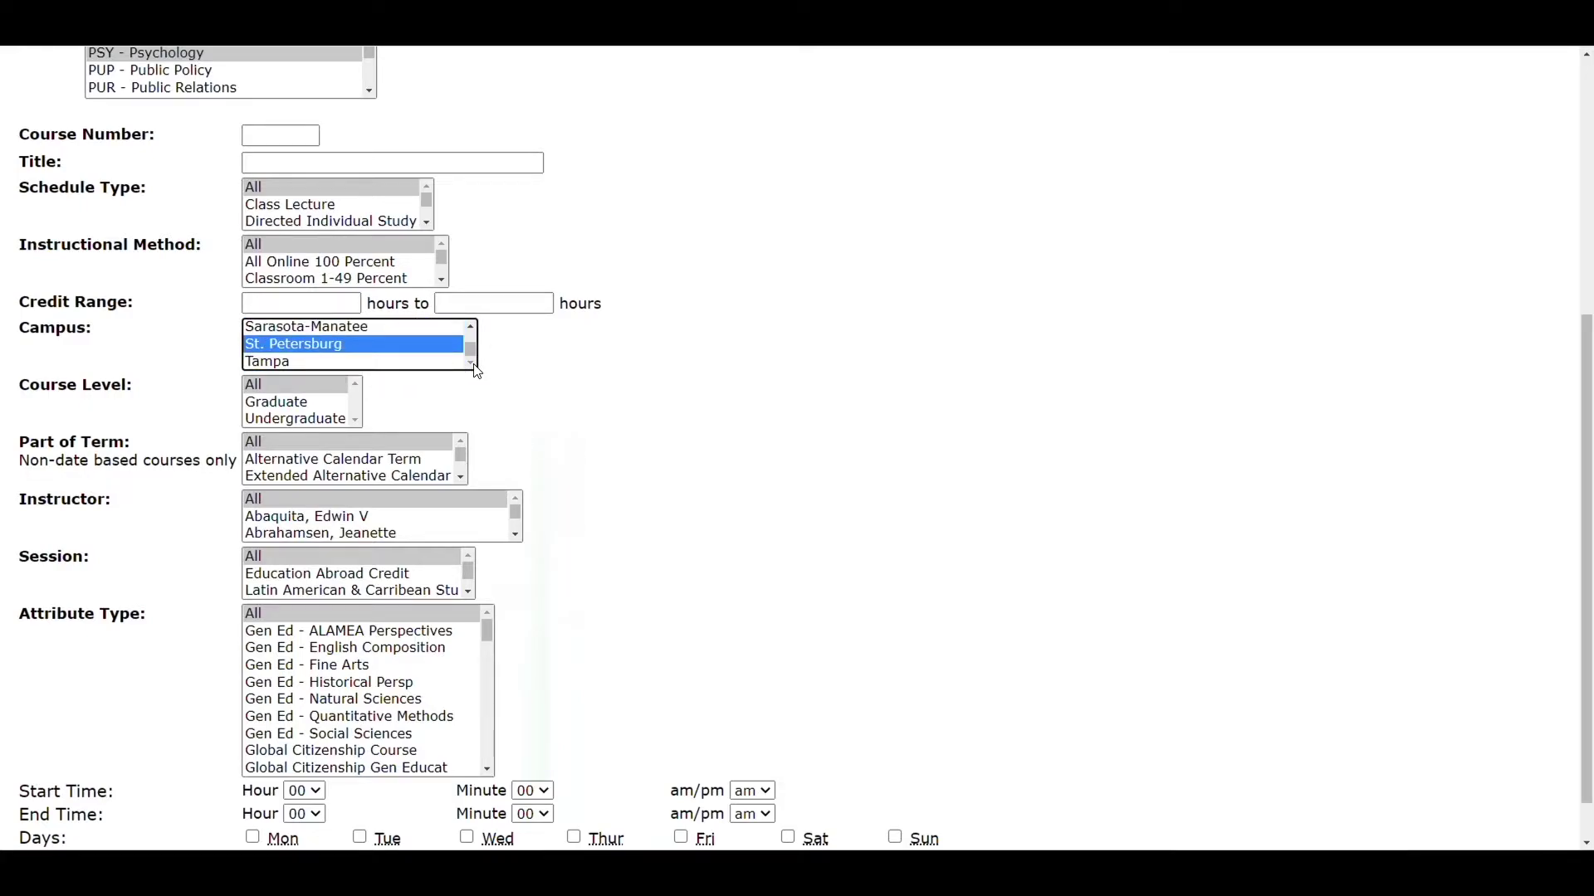
click(451, 363)
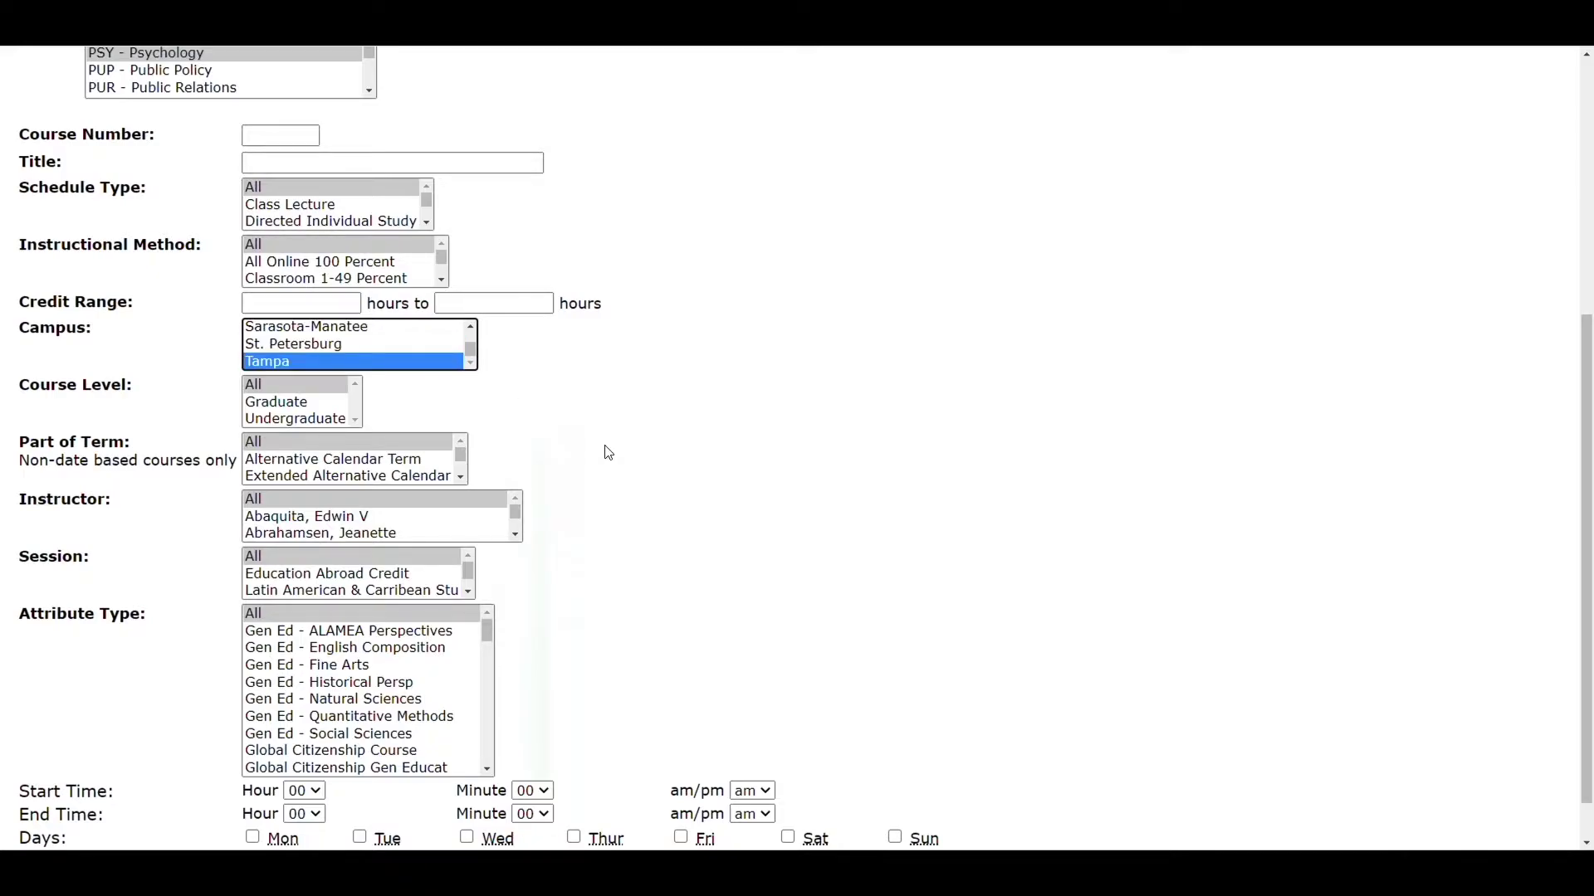
Set the campus criterion back to All and look over the remaining search criteria.
click(474, 326)
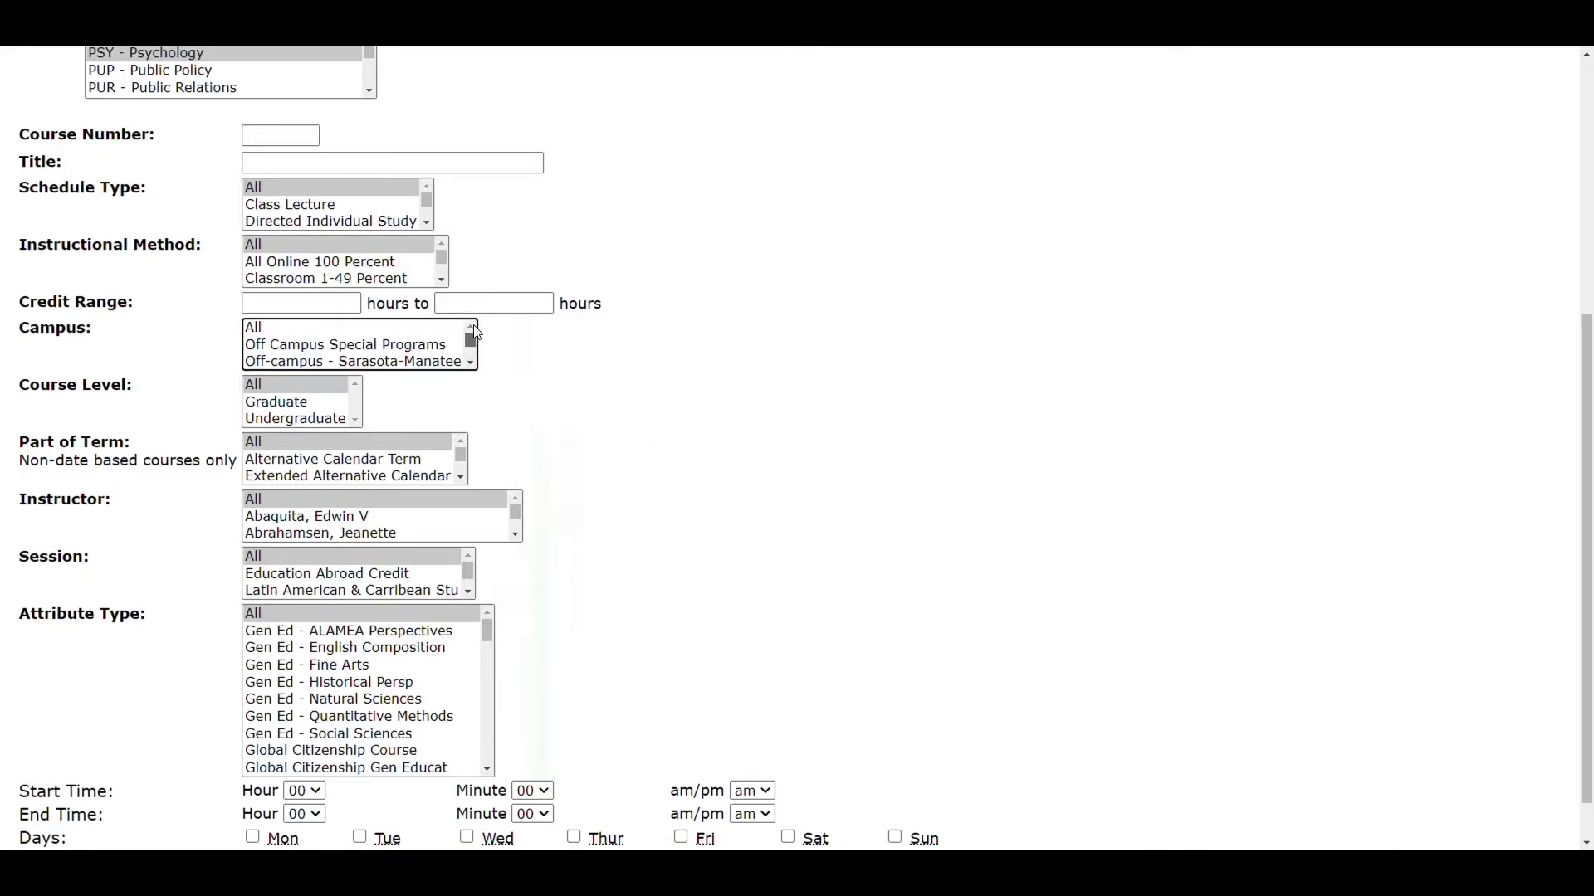
click(401, 329)
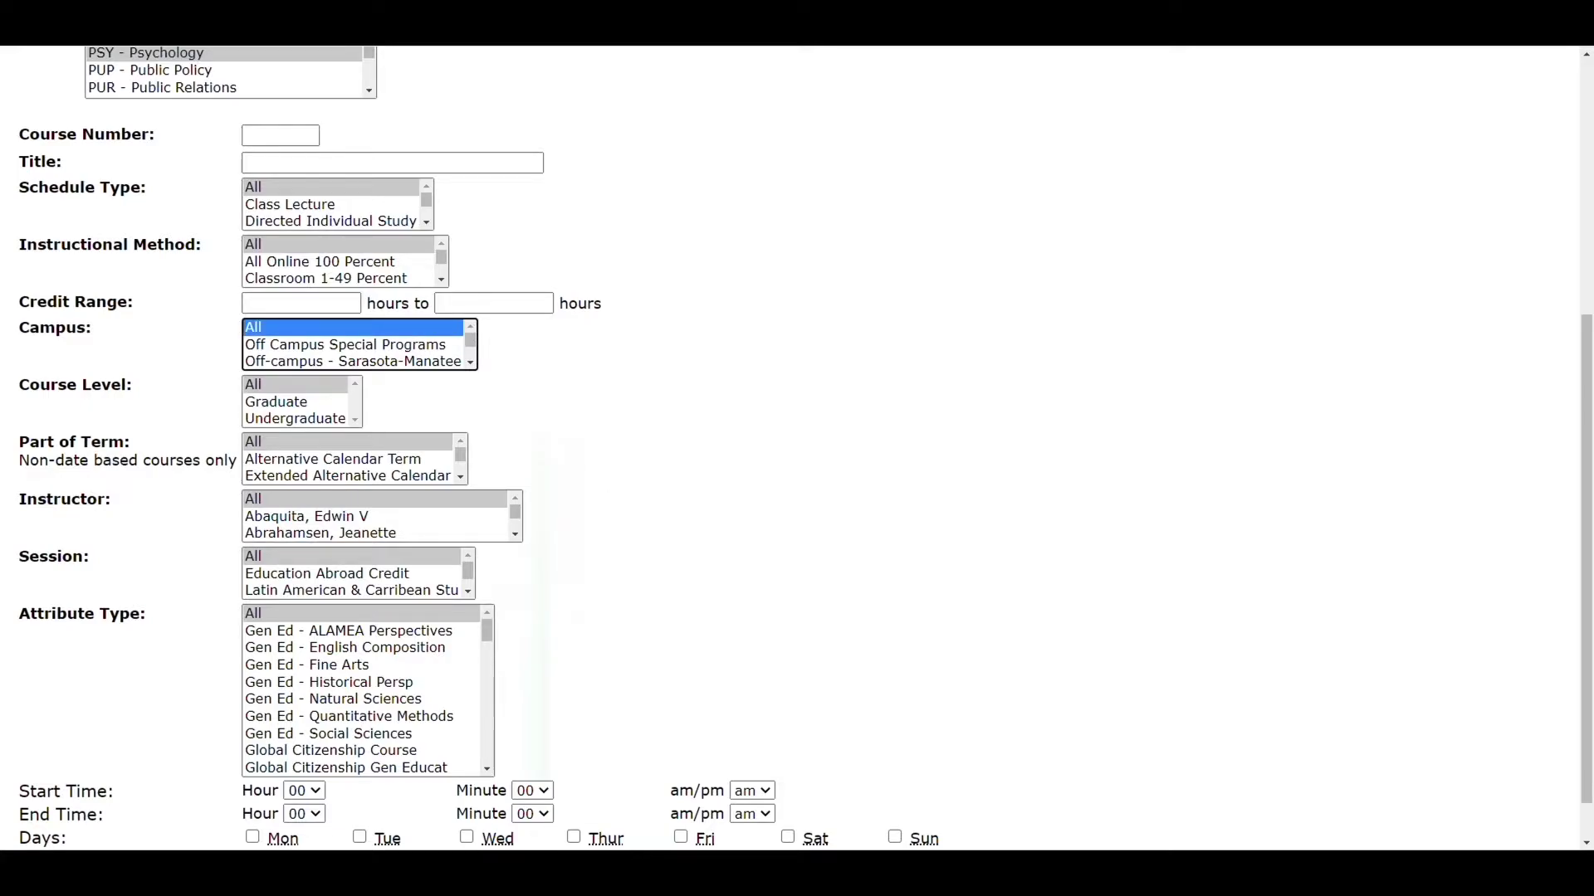
scroll(178, 535, down, 1)
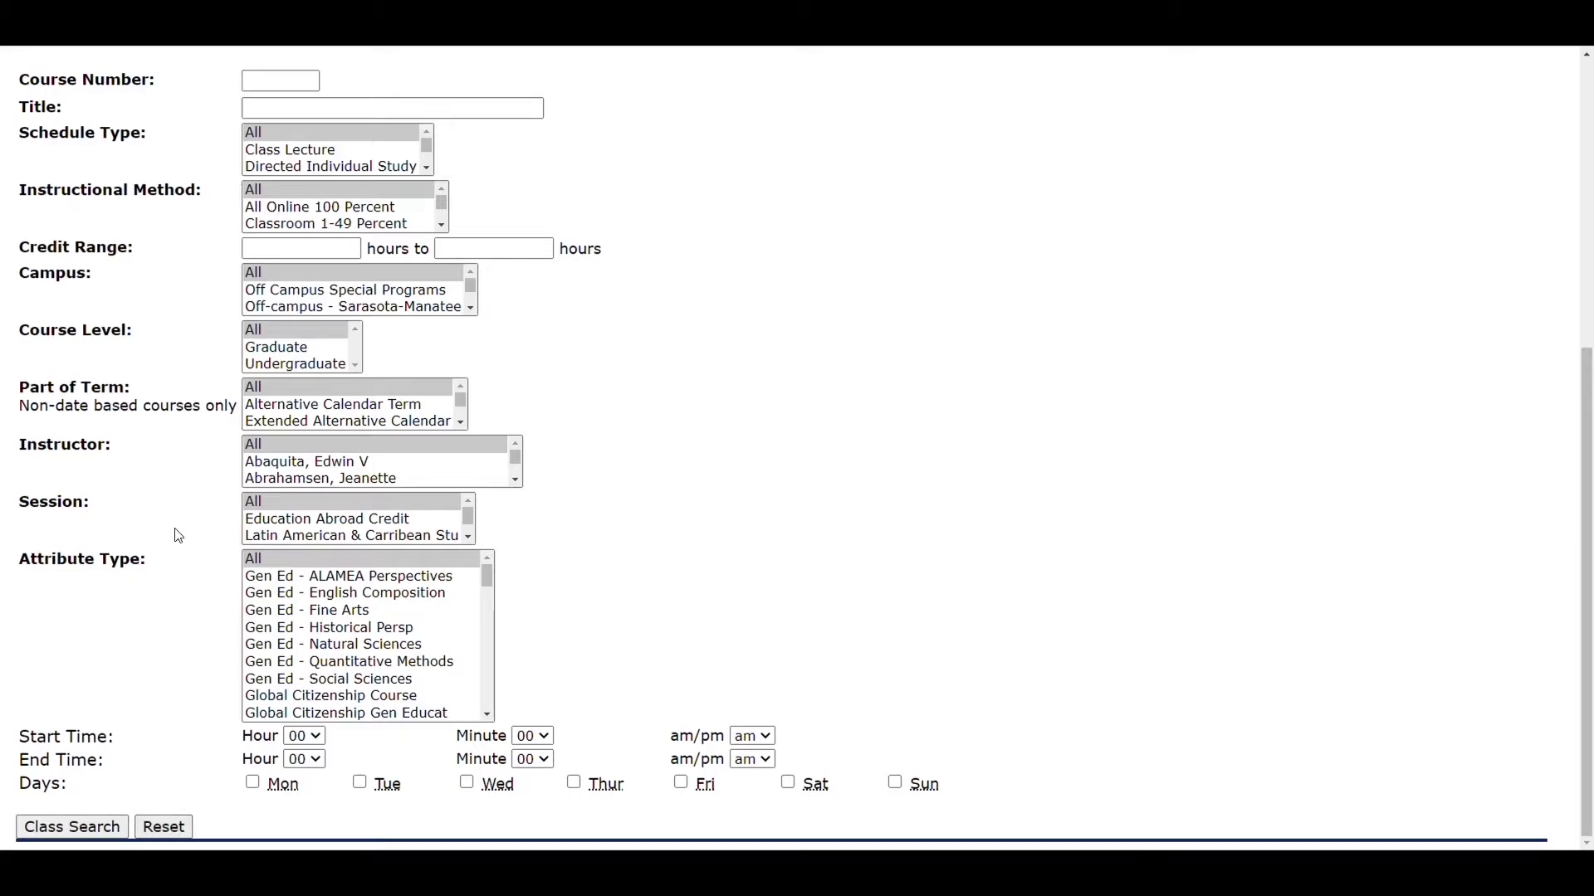
scroll(179, 535, up, 9)
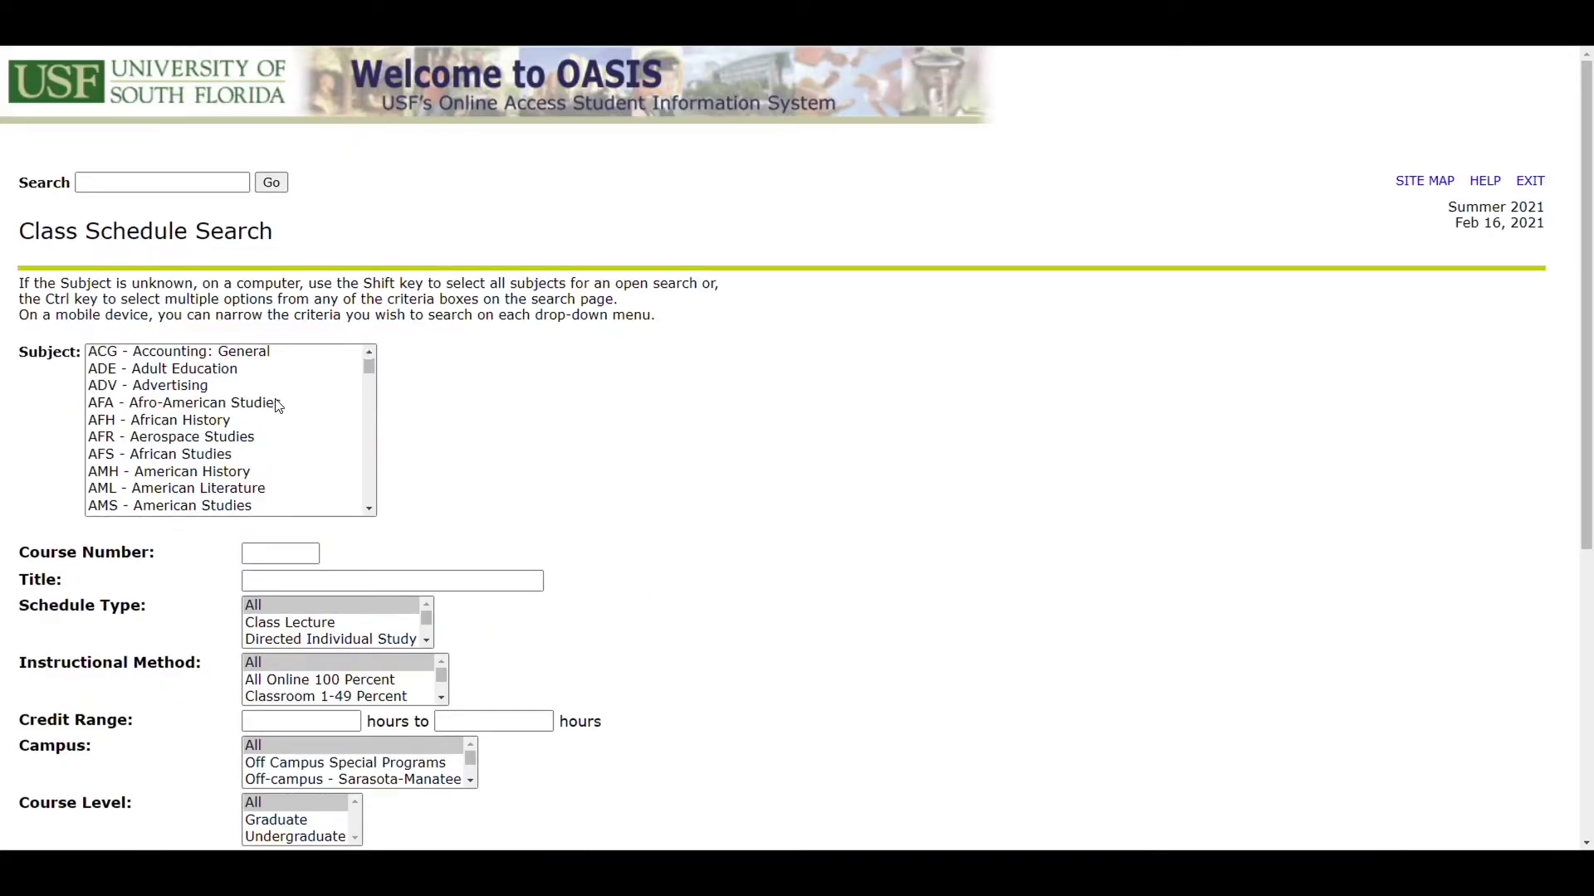
Search for classes in subject MAC - Mathematics - Calc & Precalc with course number 1105.
scroll(277, 406, down, 20)
scroll(277, 406, down, 15)
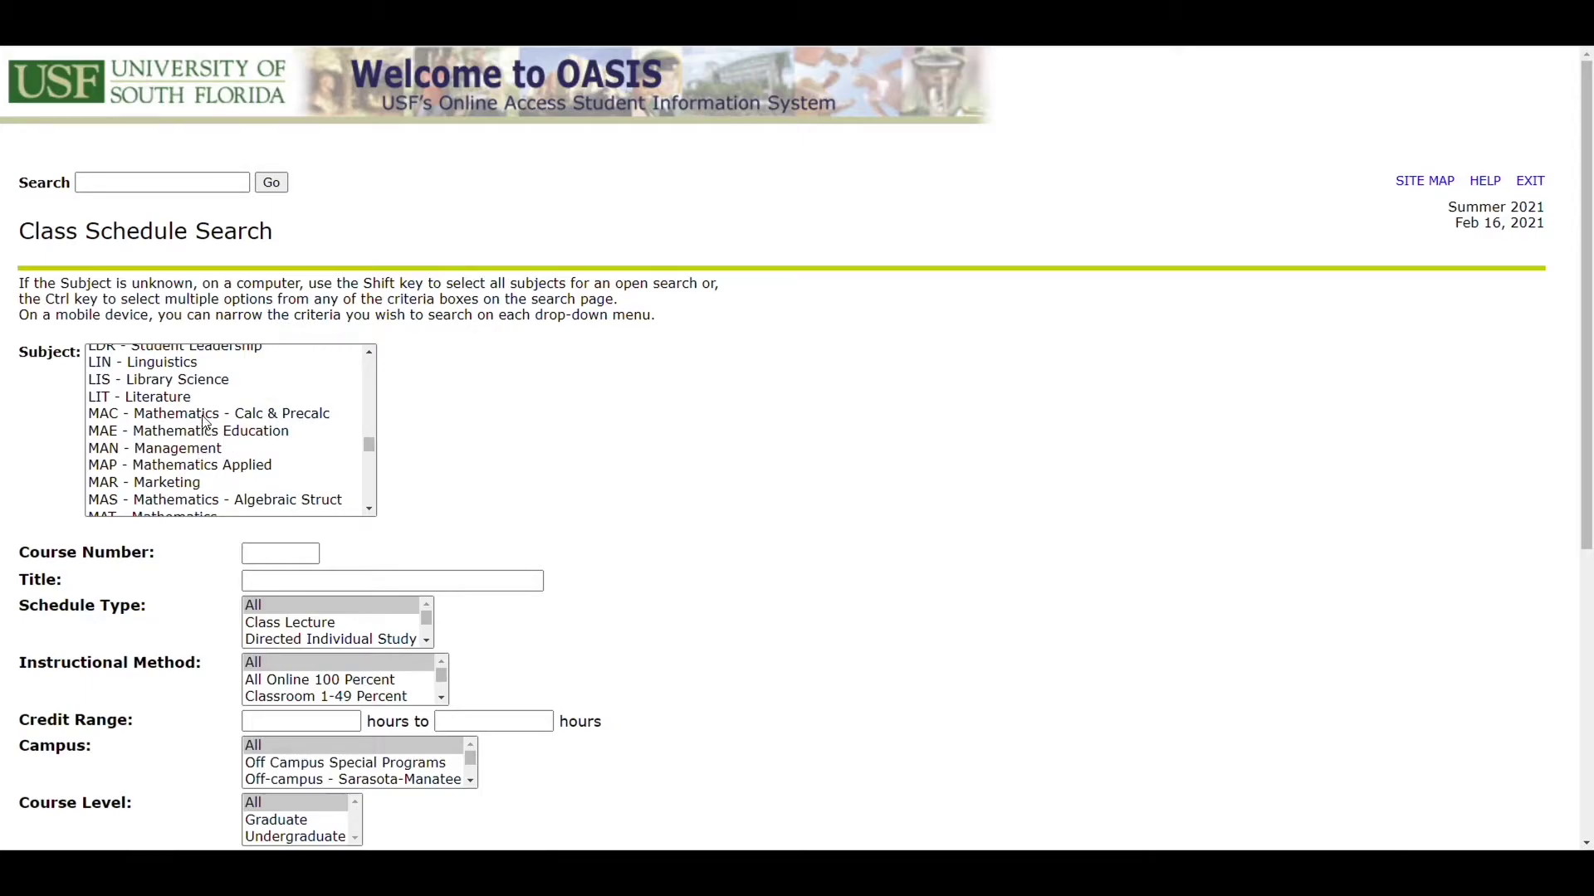
click(202, 414)
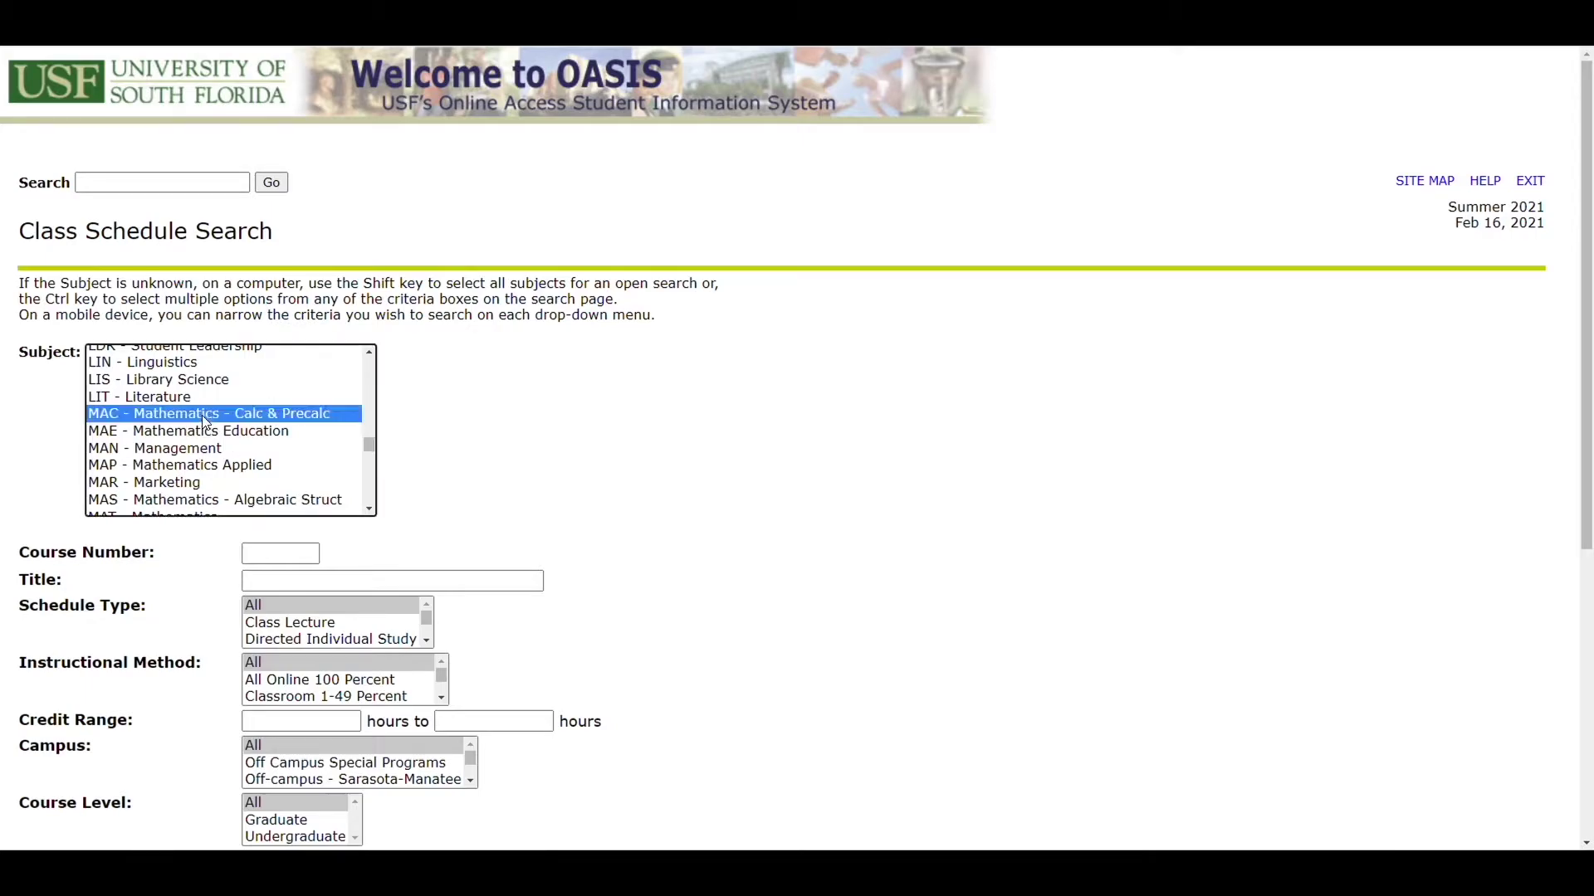
click(283, 552)
text(1105)
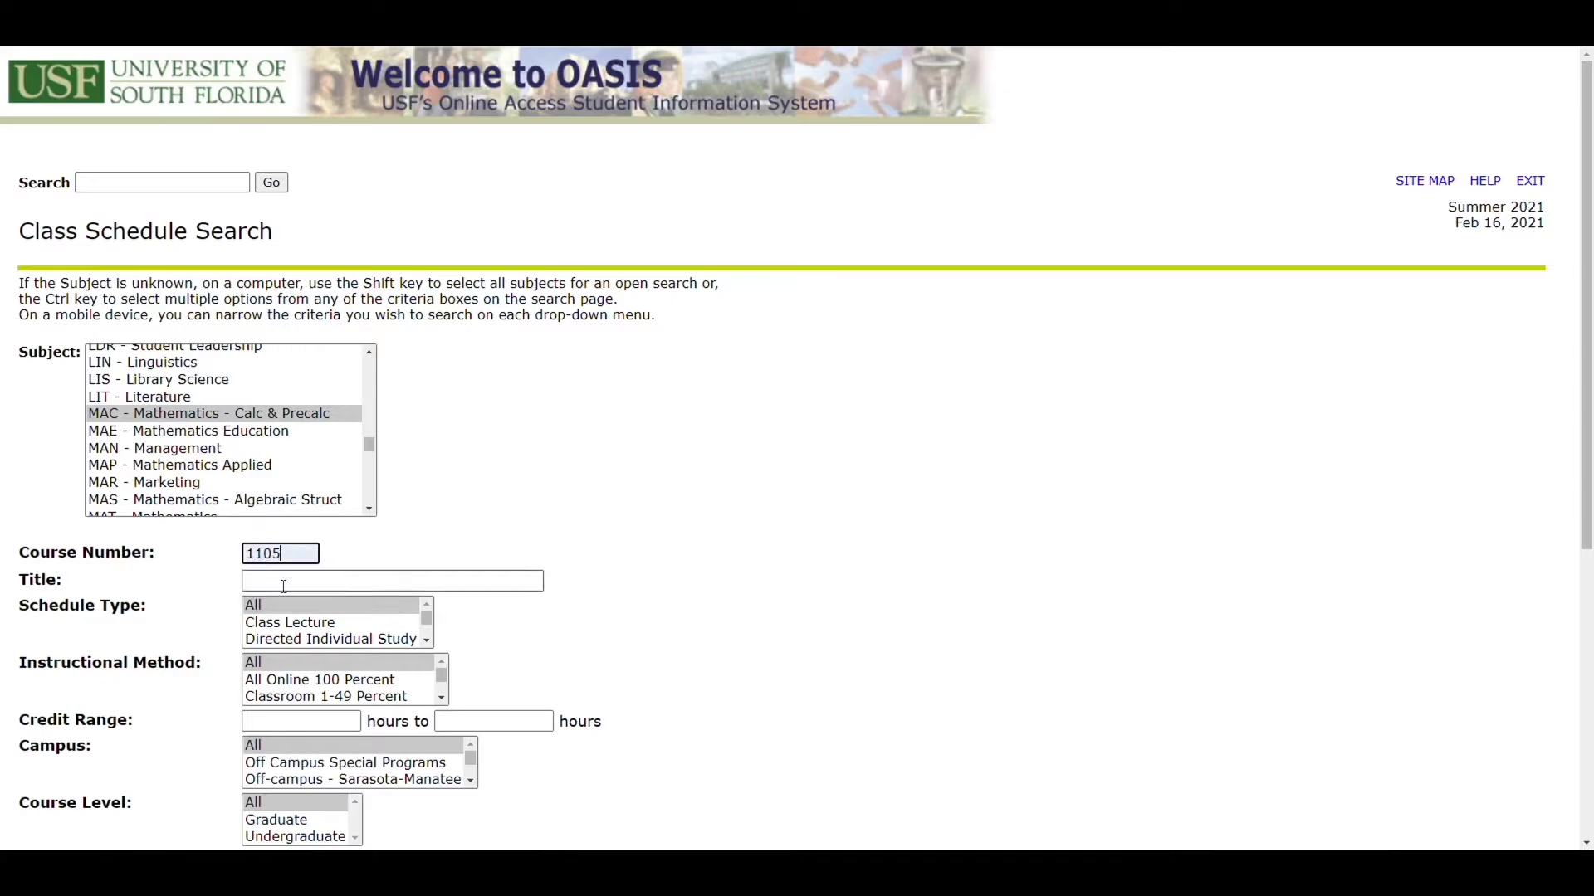
scroll(200, 689, down, 3)
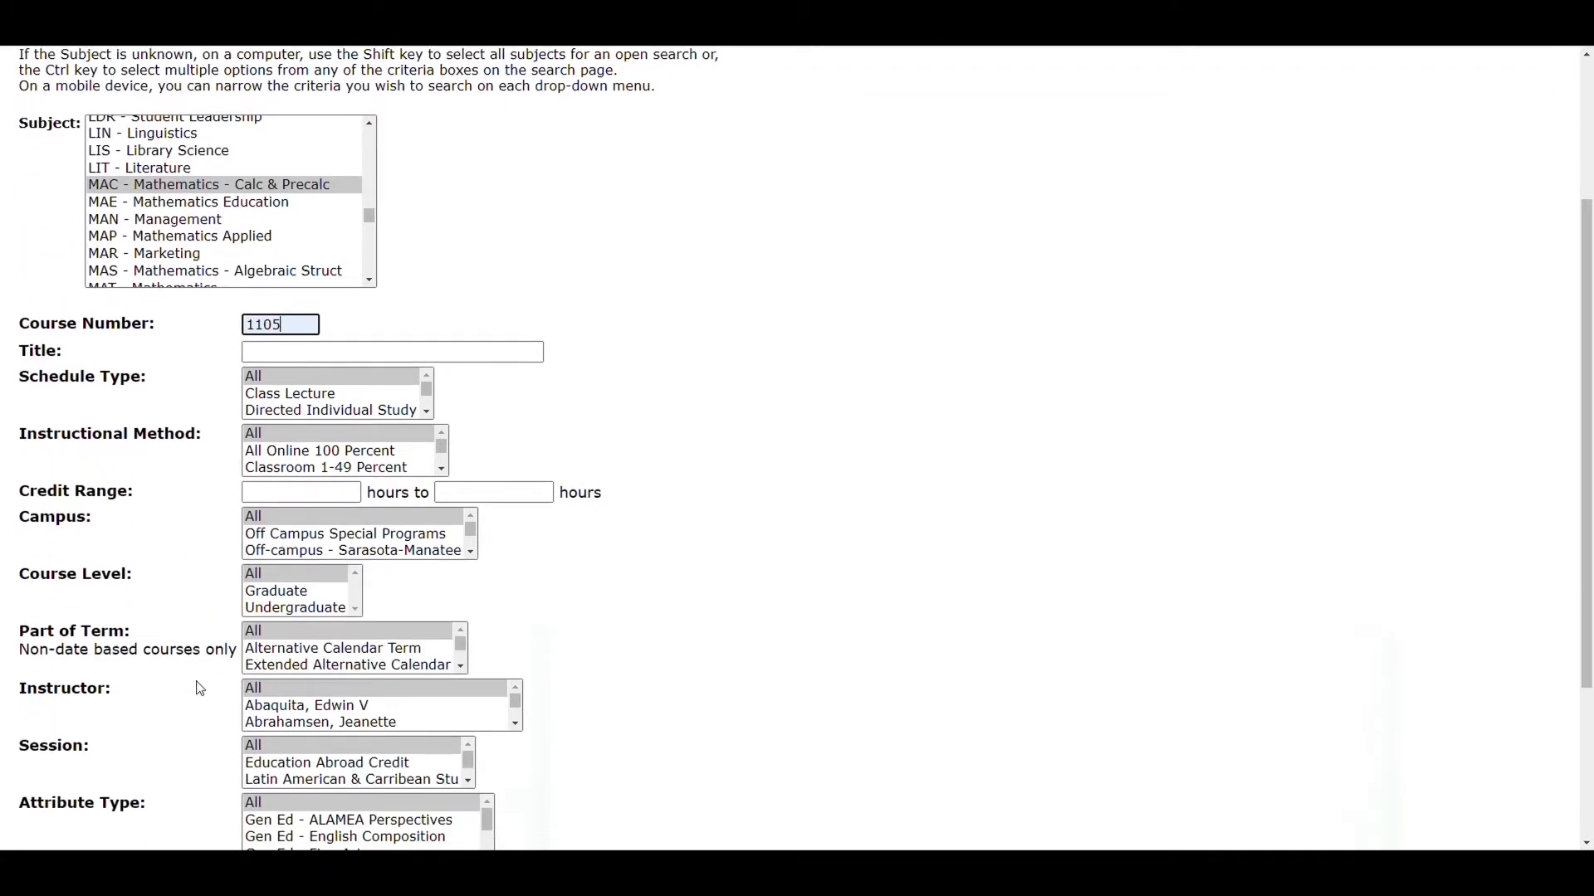
scroll(200, 689, down, 2)
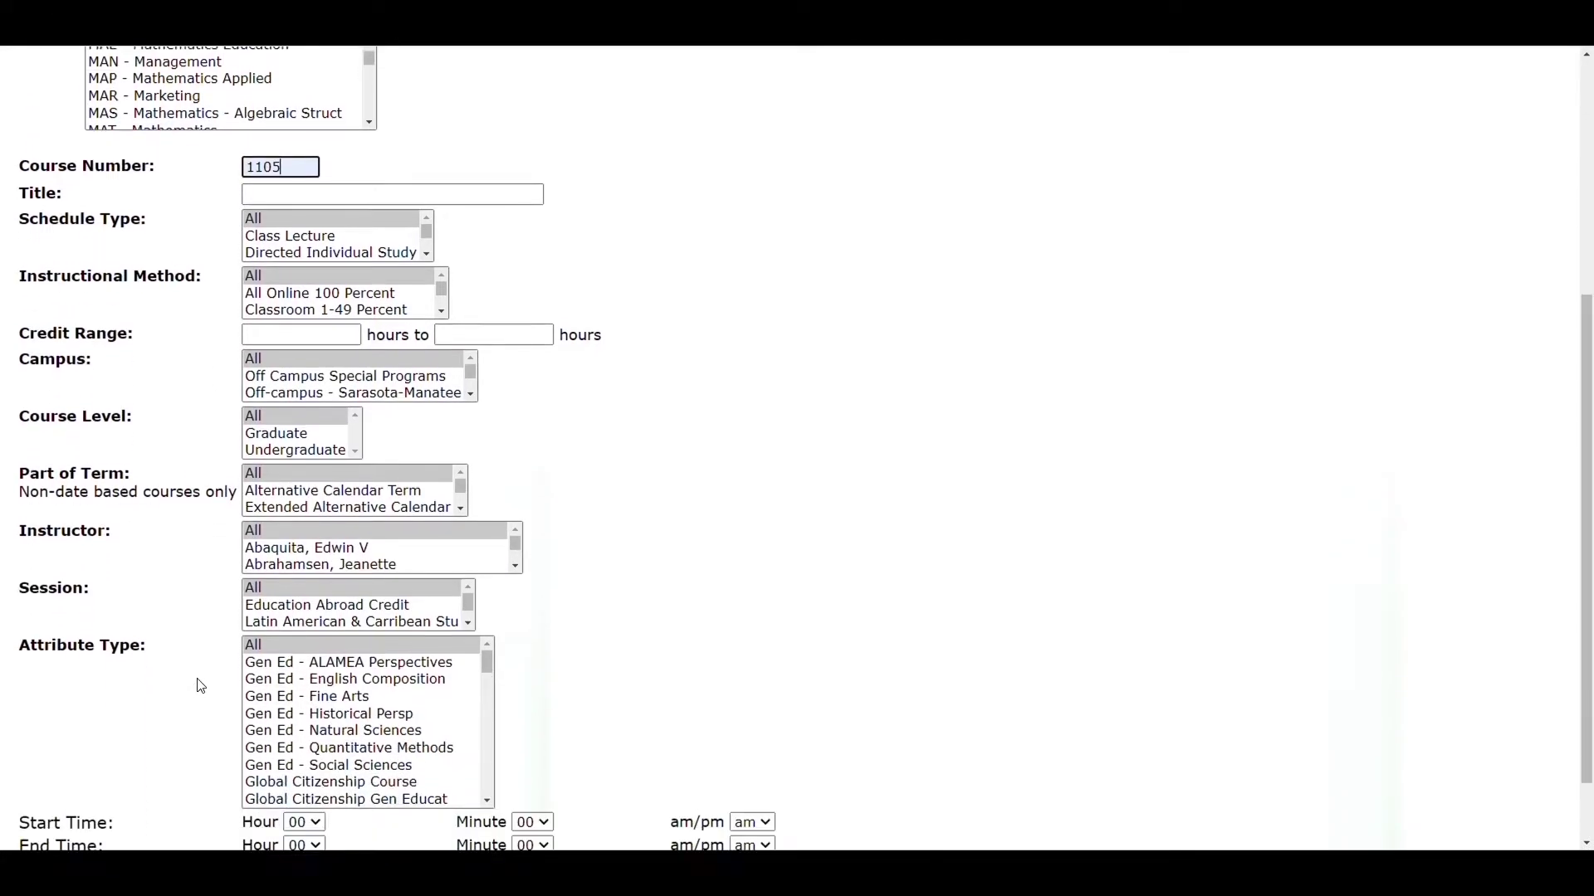
click(124, 825)
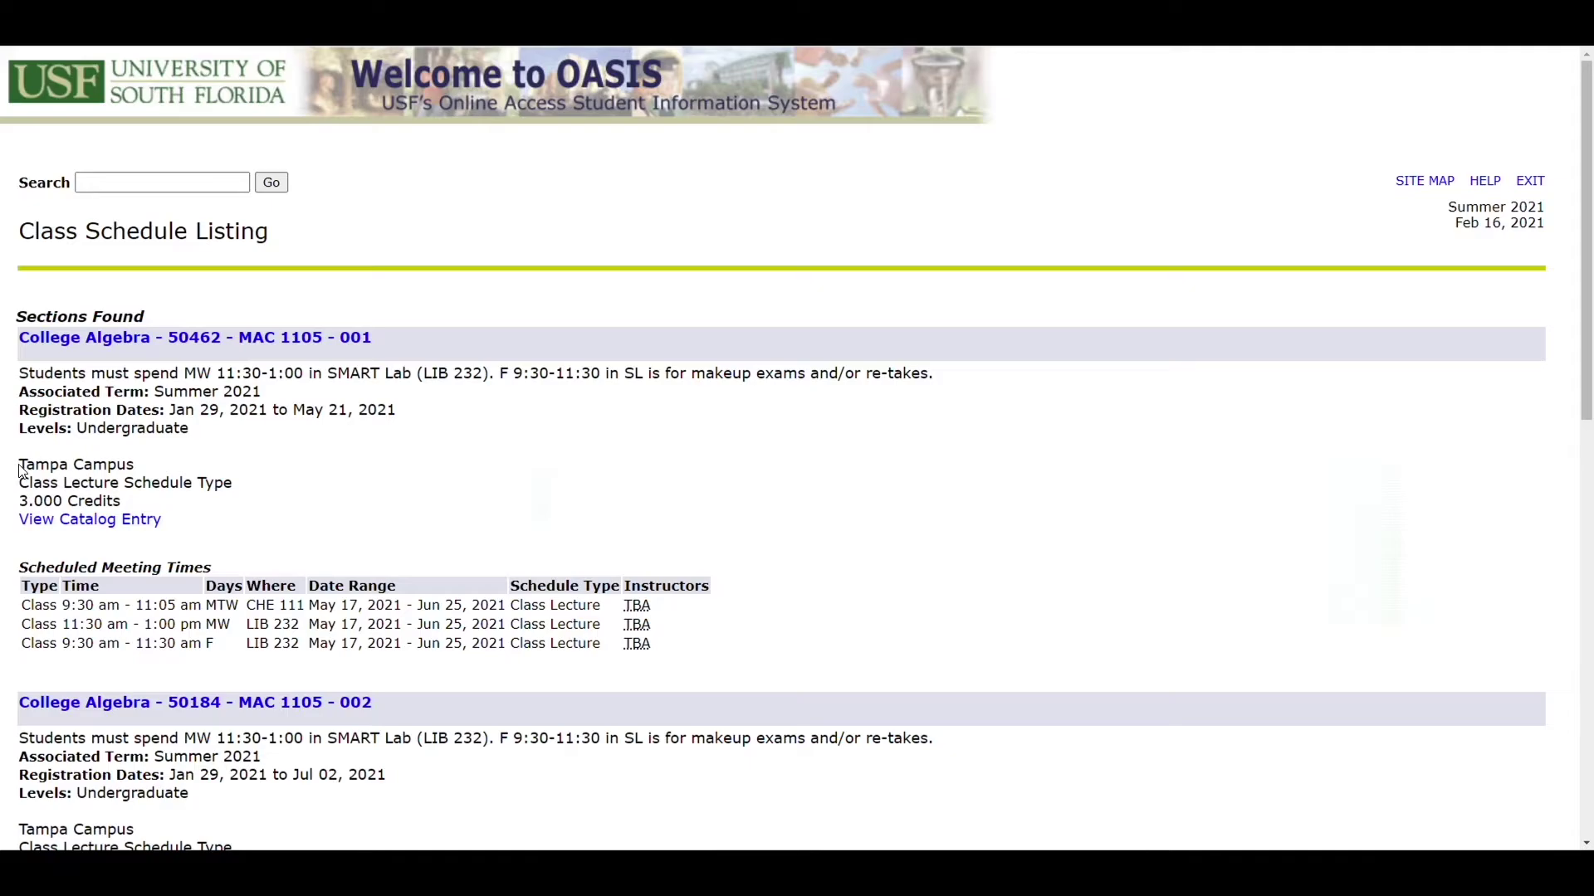
Review the campus, schedule type, credits and meeting times of College Algebra section 001.
drag(19, 466, 135, 467)
drag(19, 483, 222, 482)
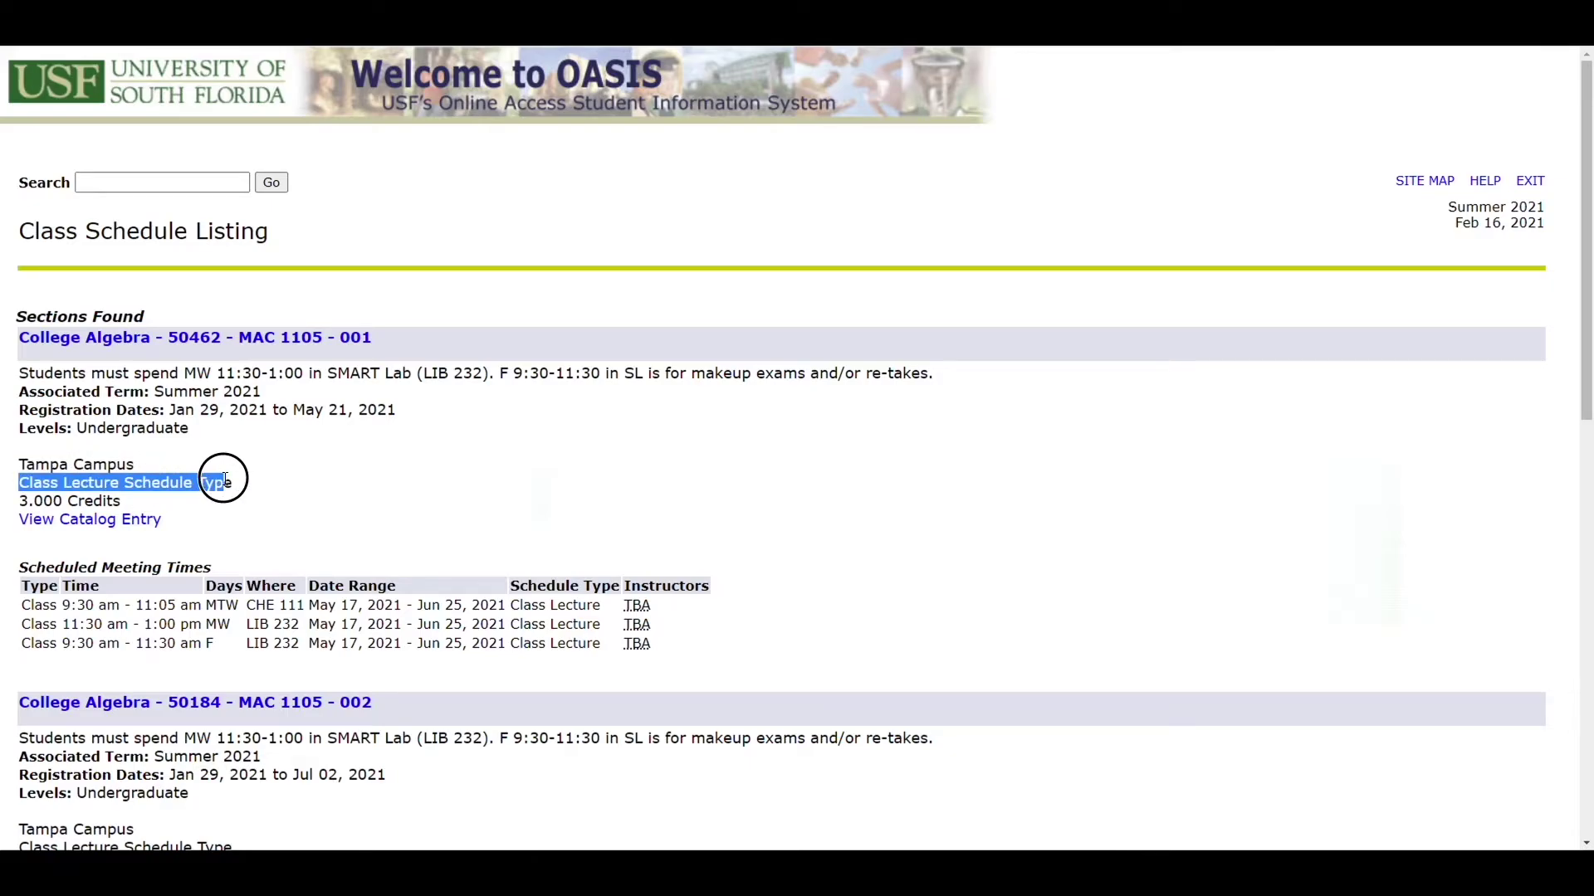
drag(19, 501, 137, 506)
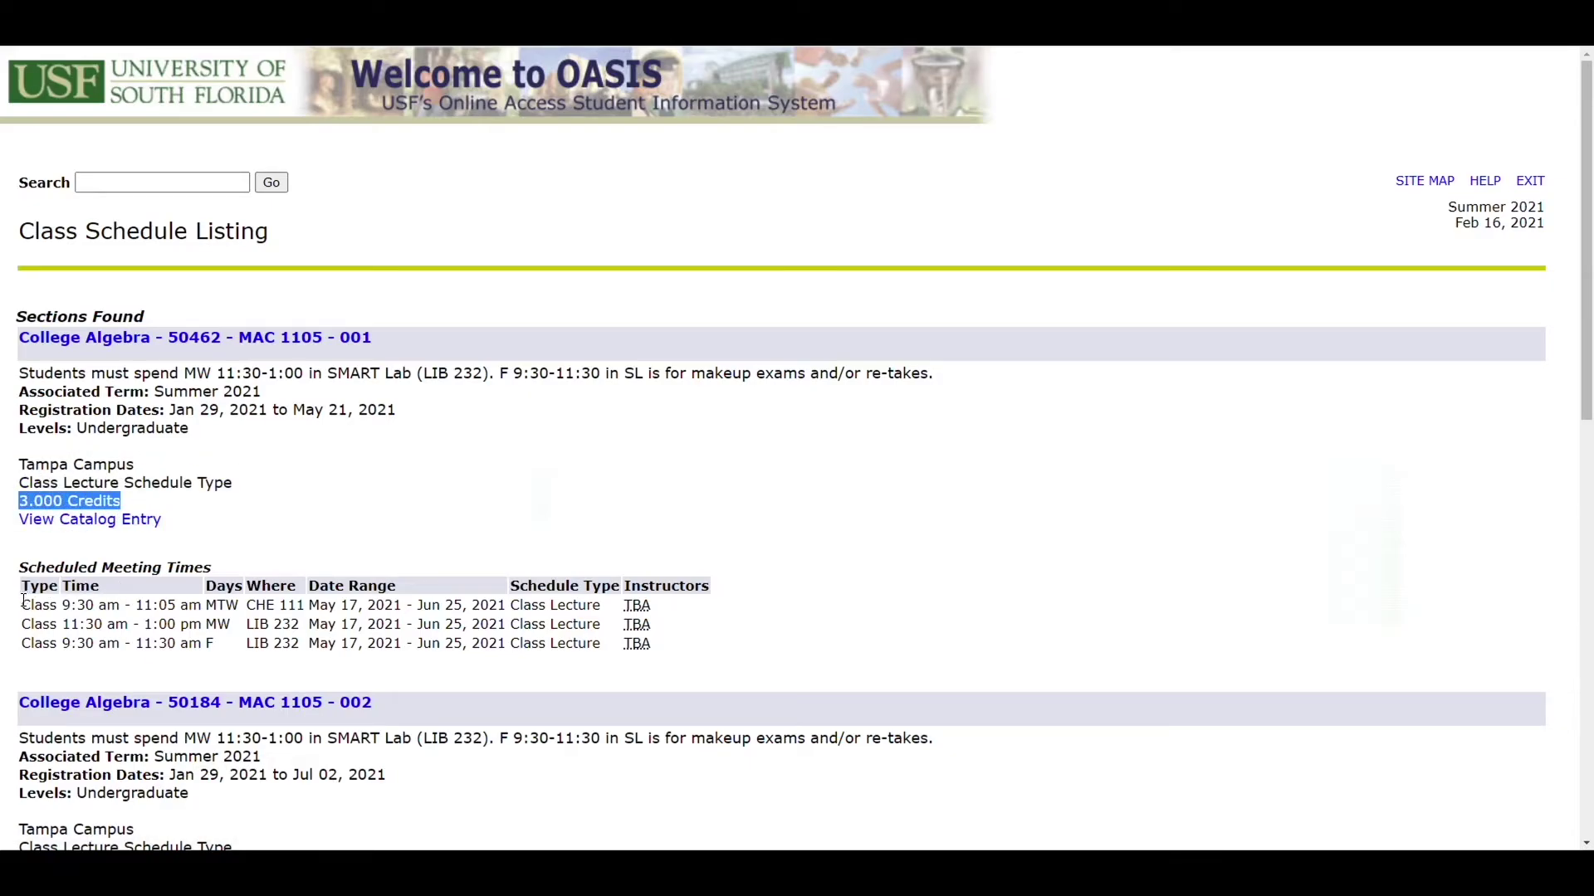
drag(22, 605, 126, 661)
click(126, 662)
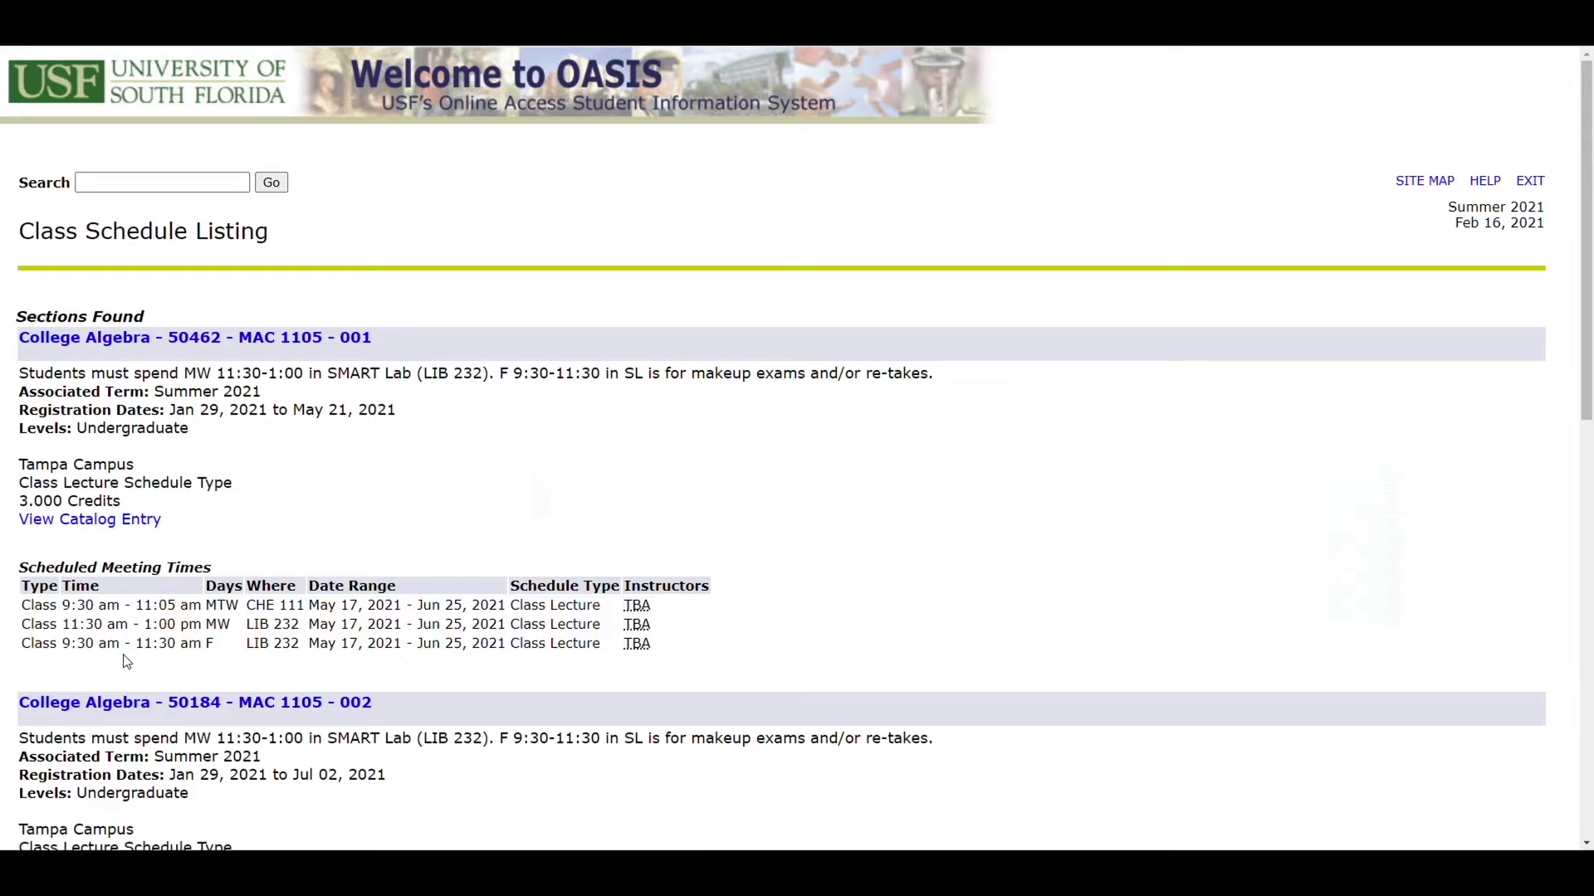
Examine the delivery note, campus and meeting location of College Algebra section 521.
scroll(919, 709, down, 7)
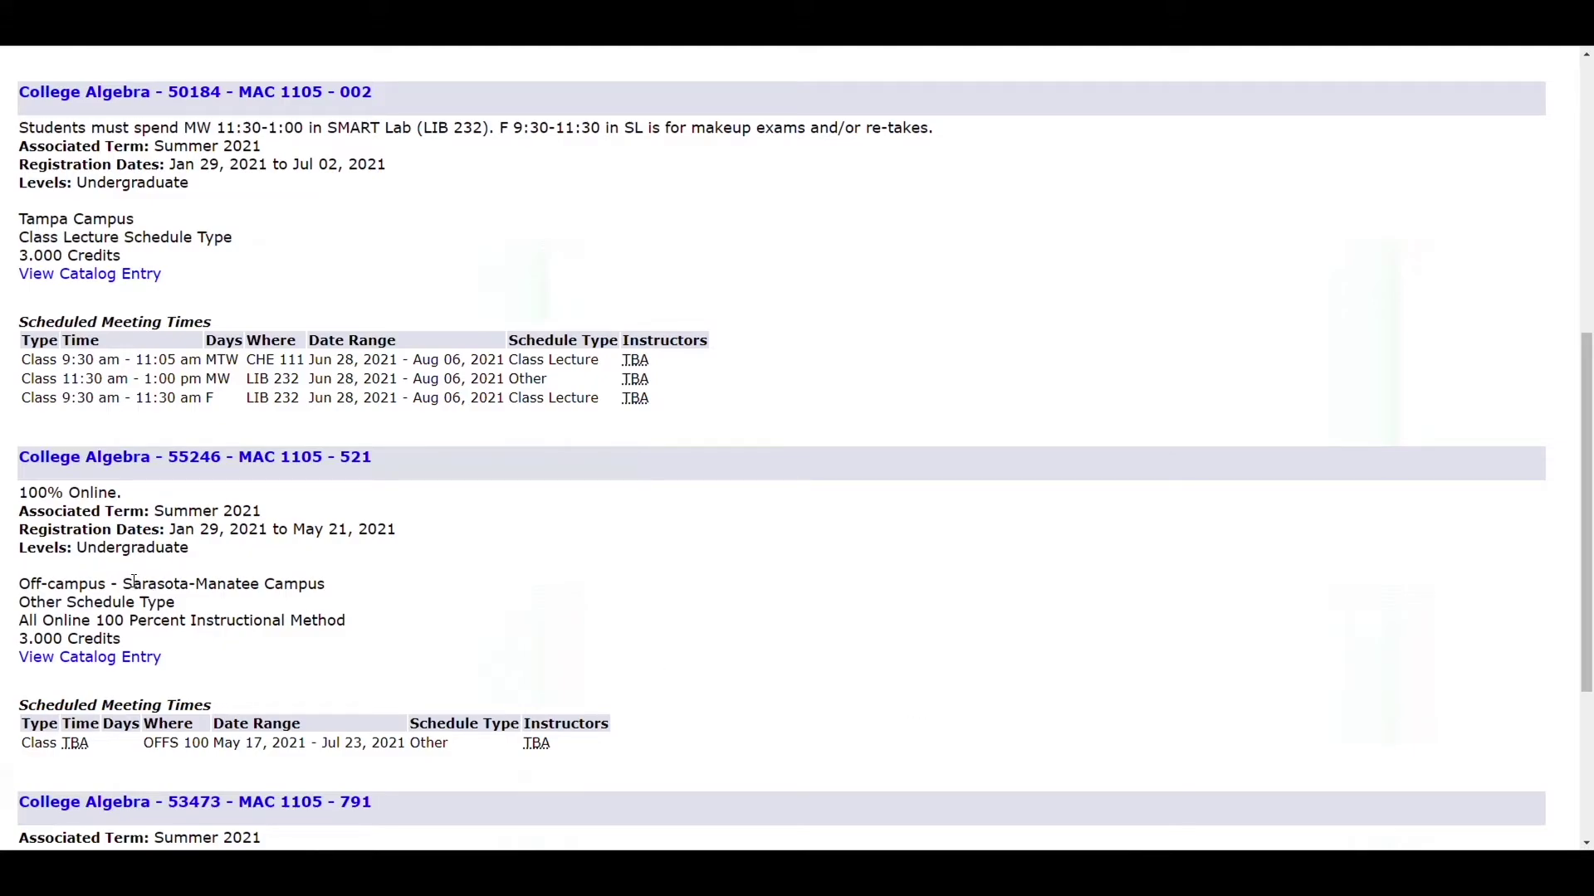
double_click(33, 493)
drag(109, 493, 129, 499)
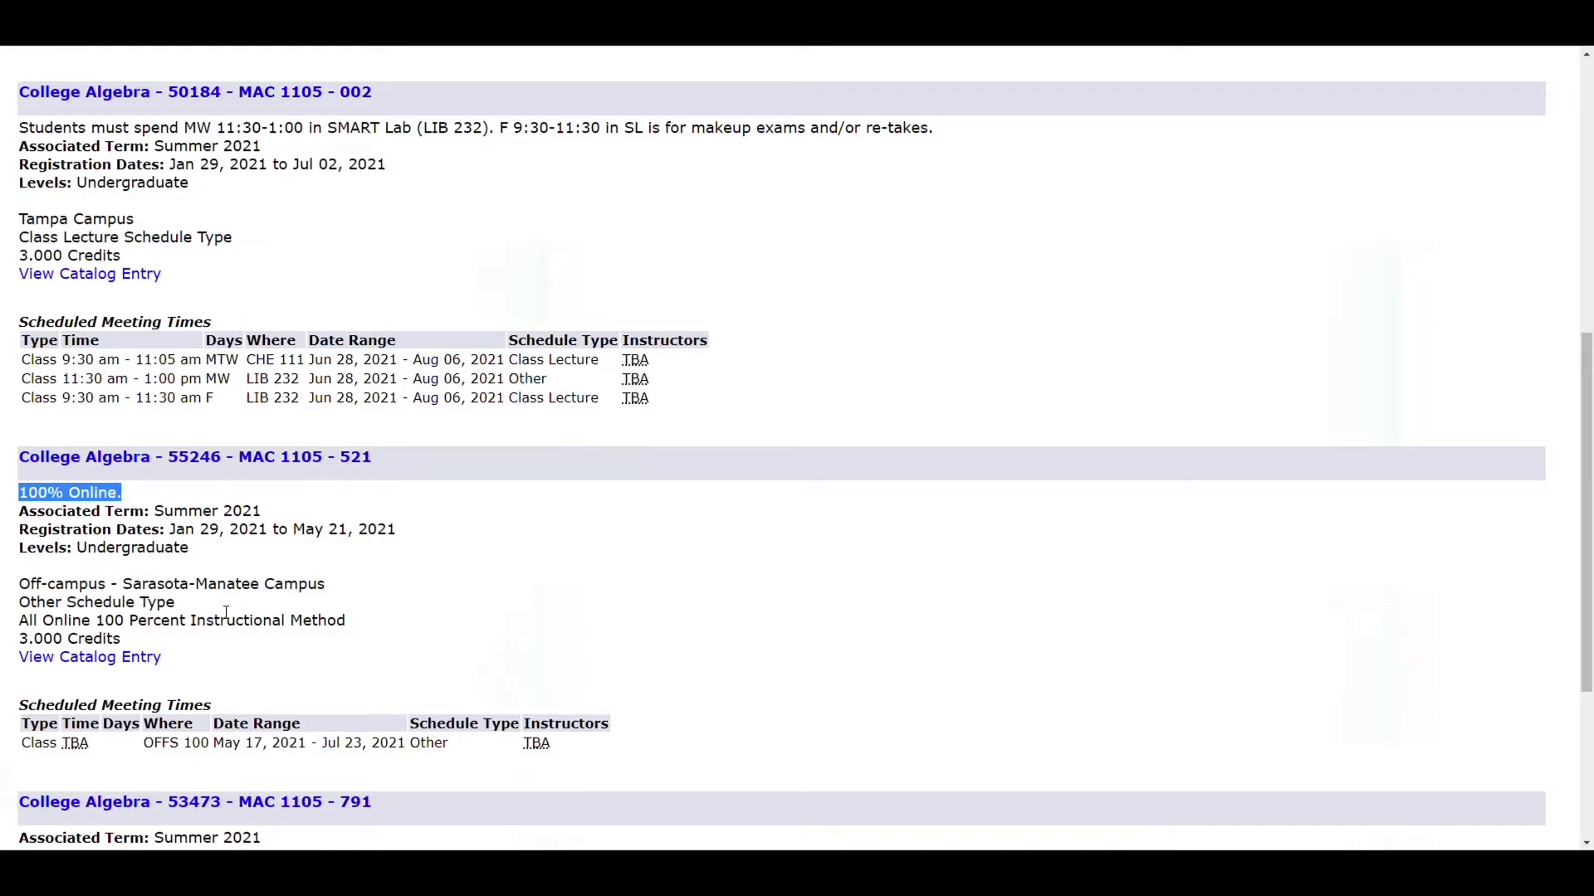
click(77, 596)
drag(20, 586, 316, 580)
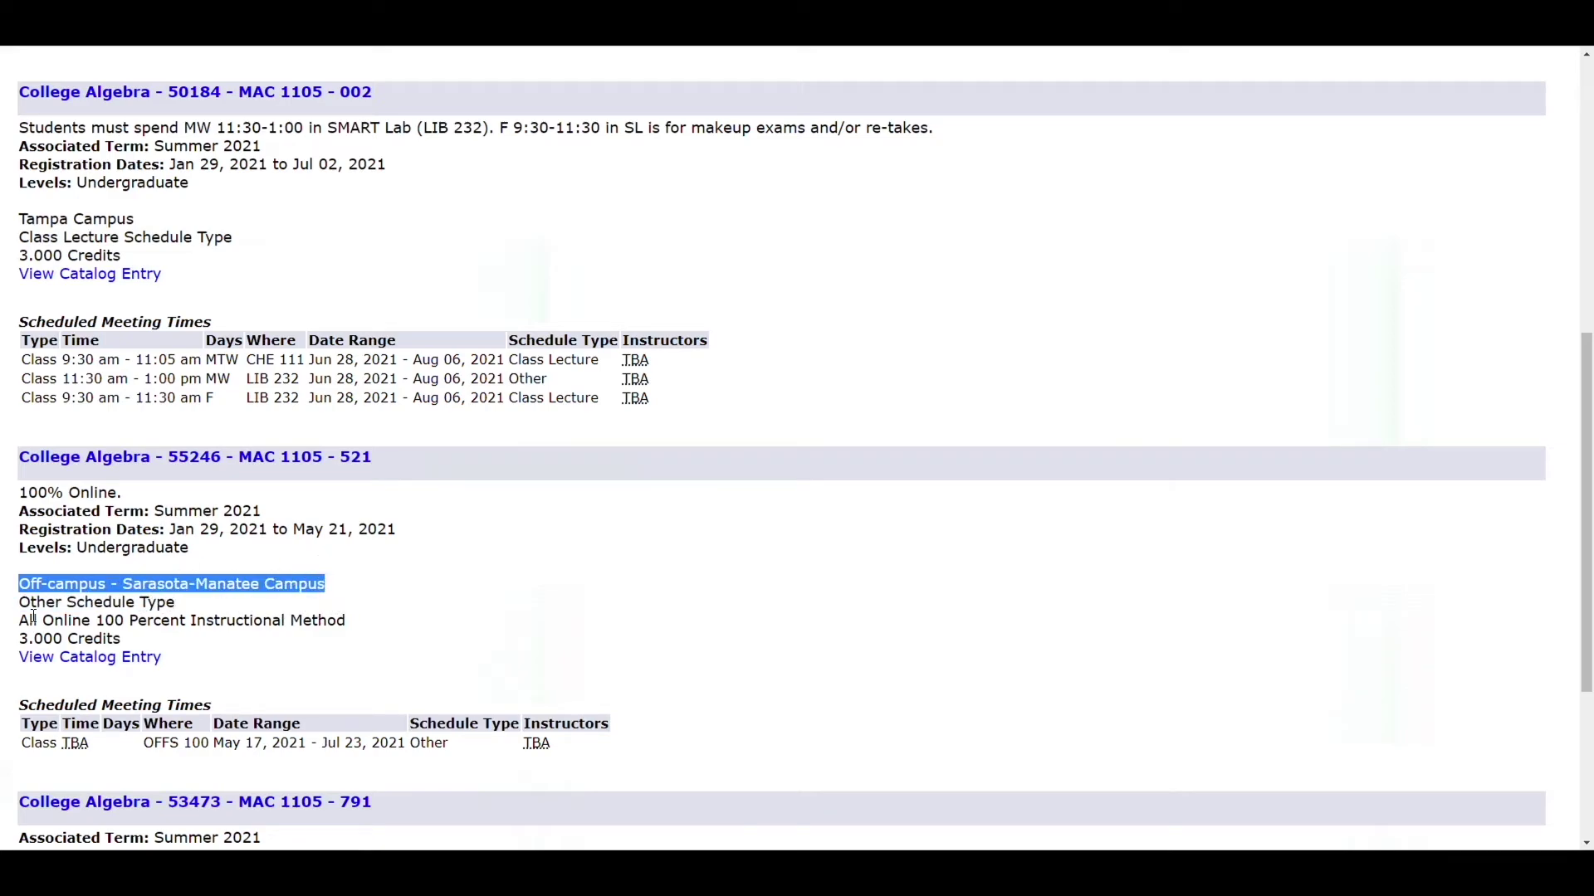
click(129, 773)
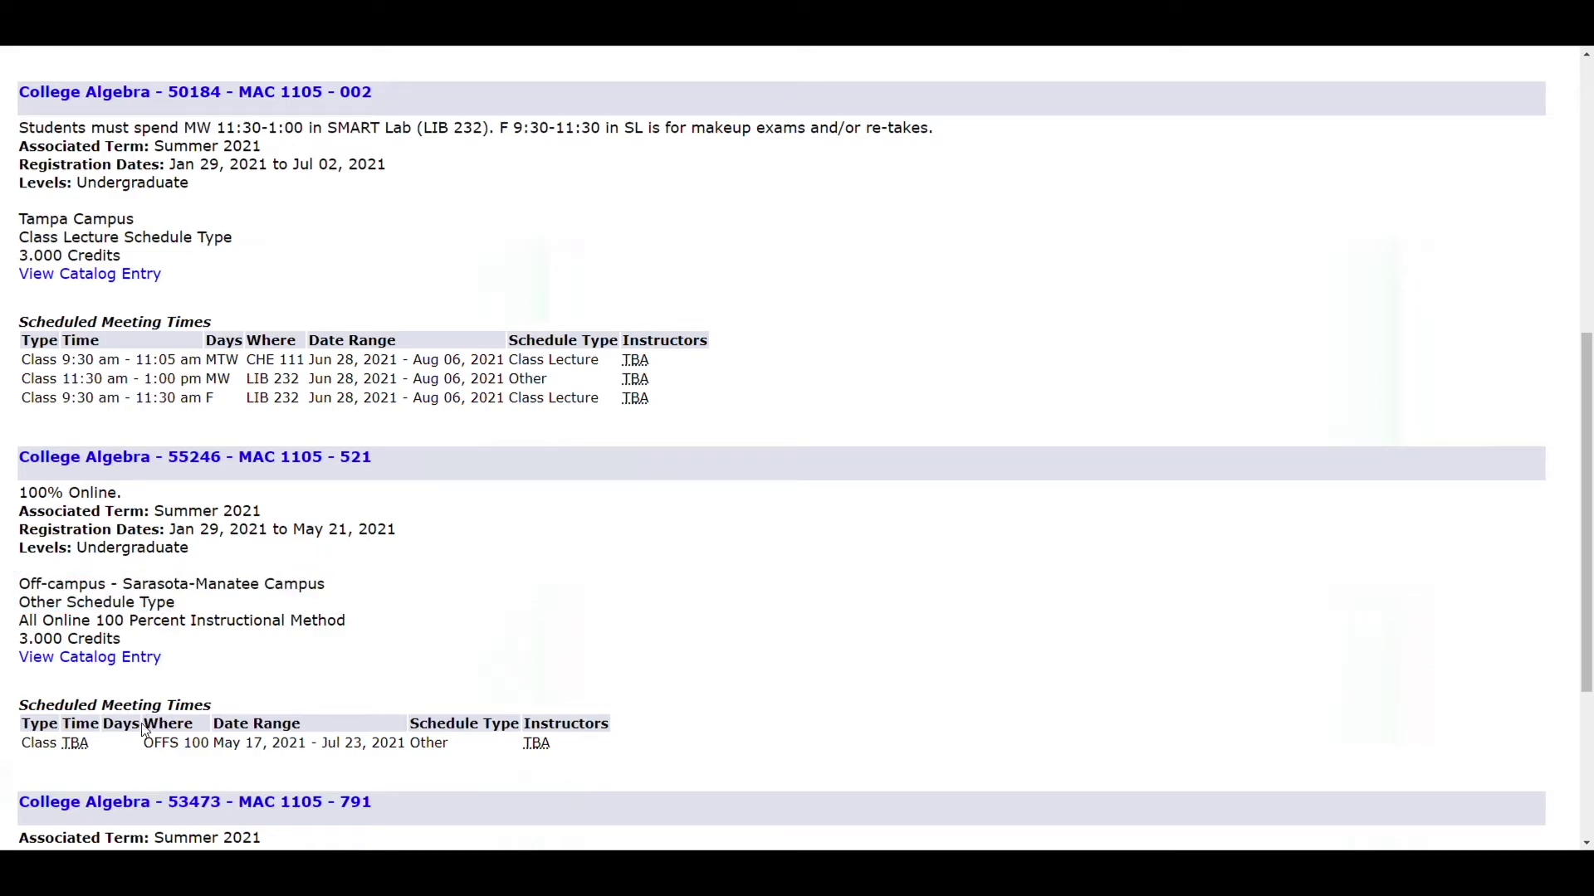
drag(145, 744, 185, 745)
click(179, 775)
Highlight the CRN of College Algebra section 001 and look through the remaining listed sections.
scroll(646, 703, up, 6)
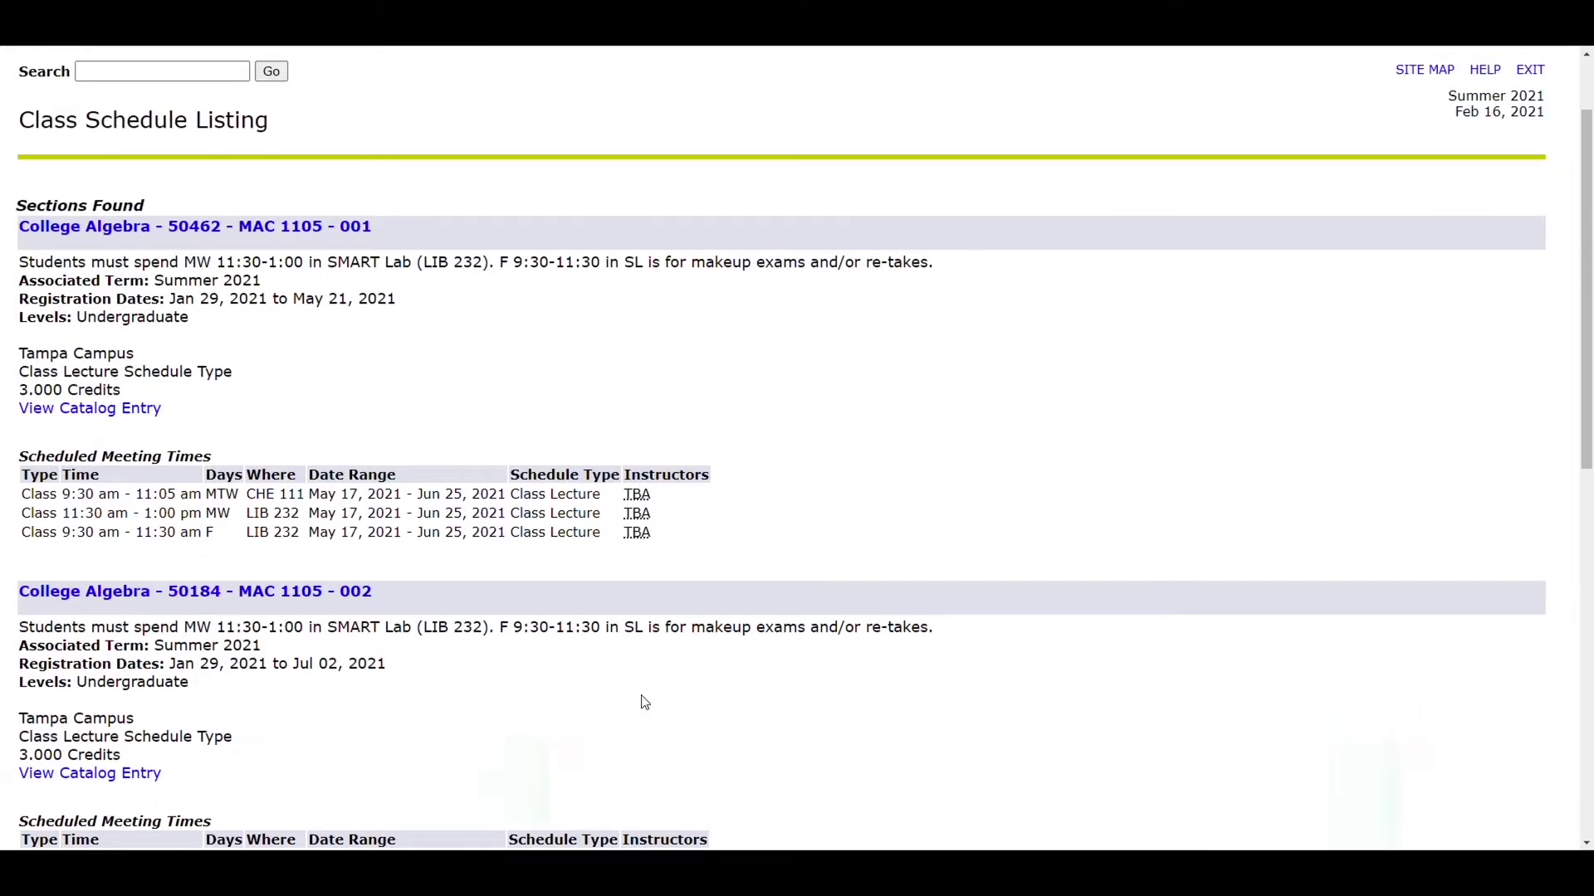
click(175, 235)
double_click(191, 226)
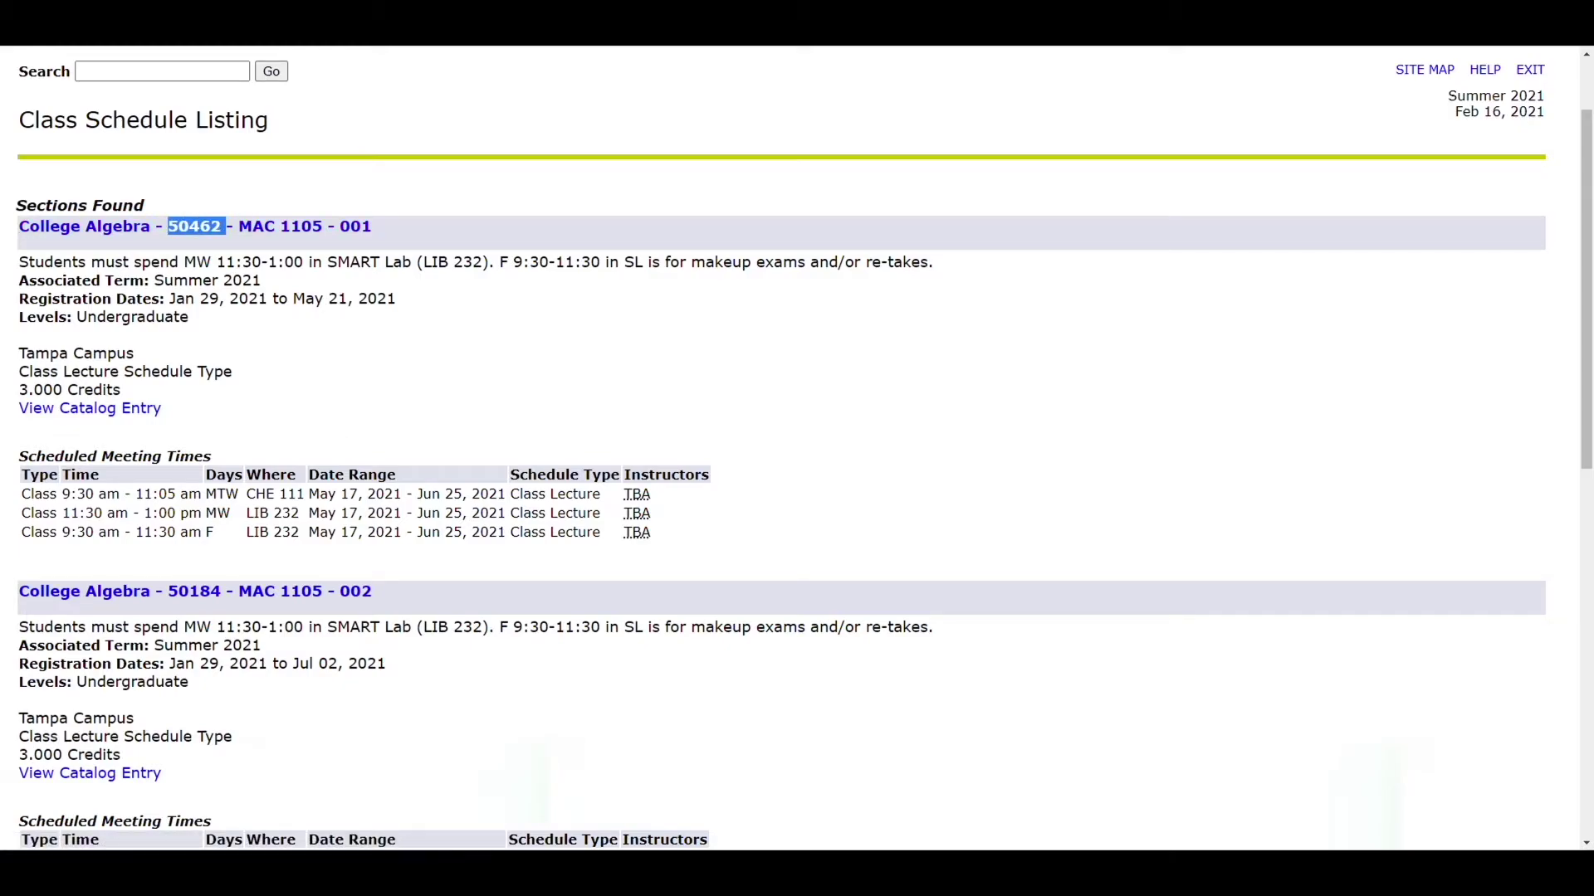
click(1068, 762)
scroll(1068, 761, down, 8)
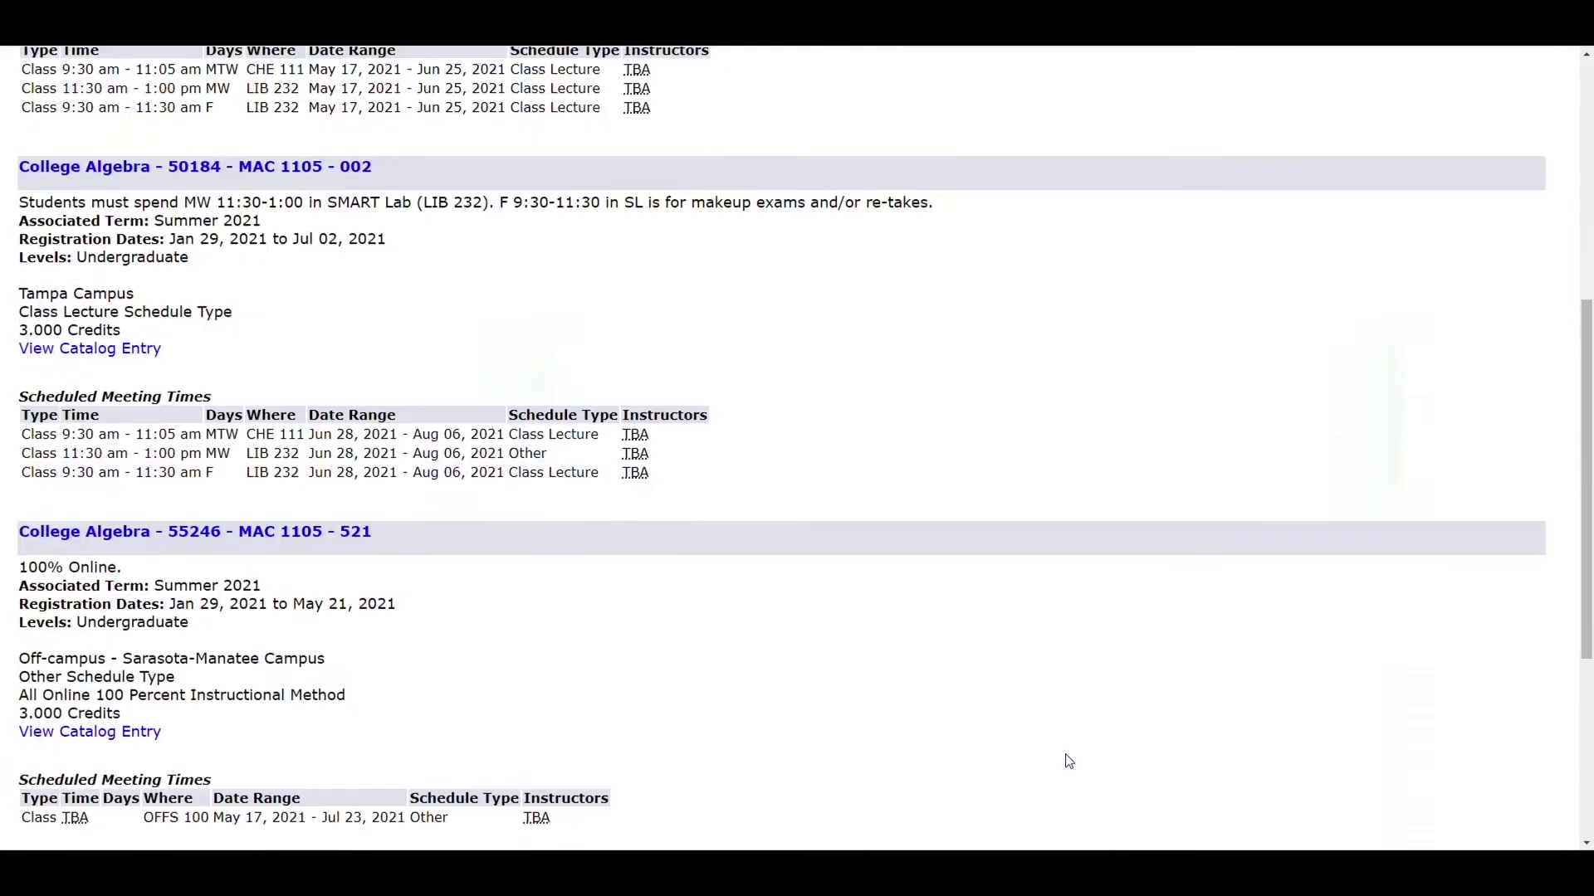
scroll(1068, 761, down, 2)
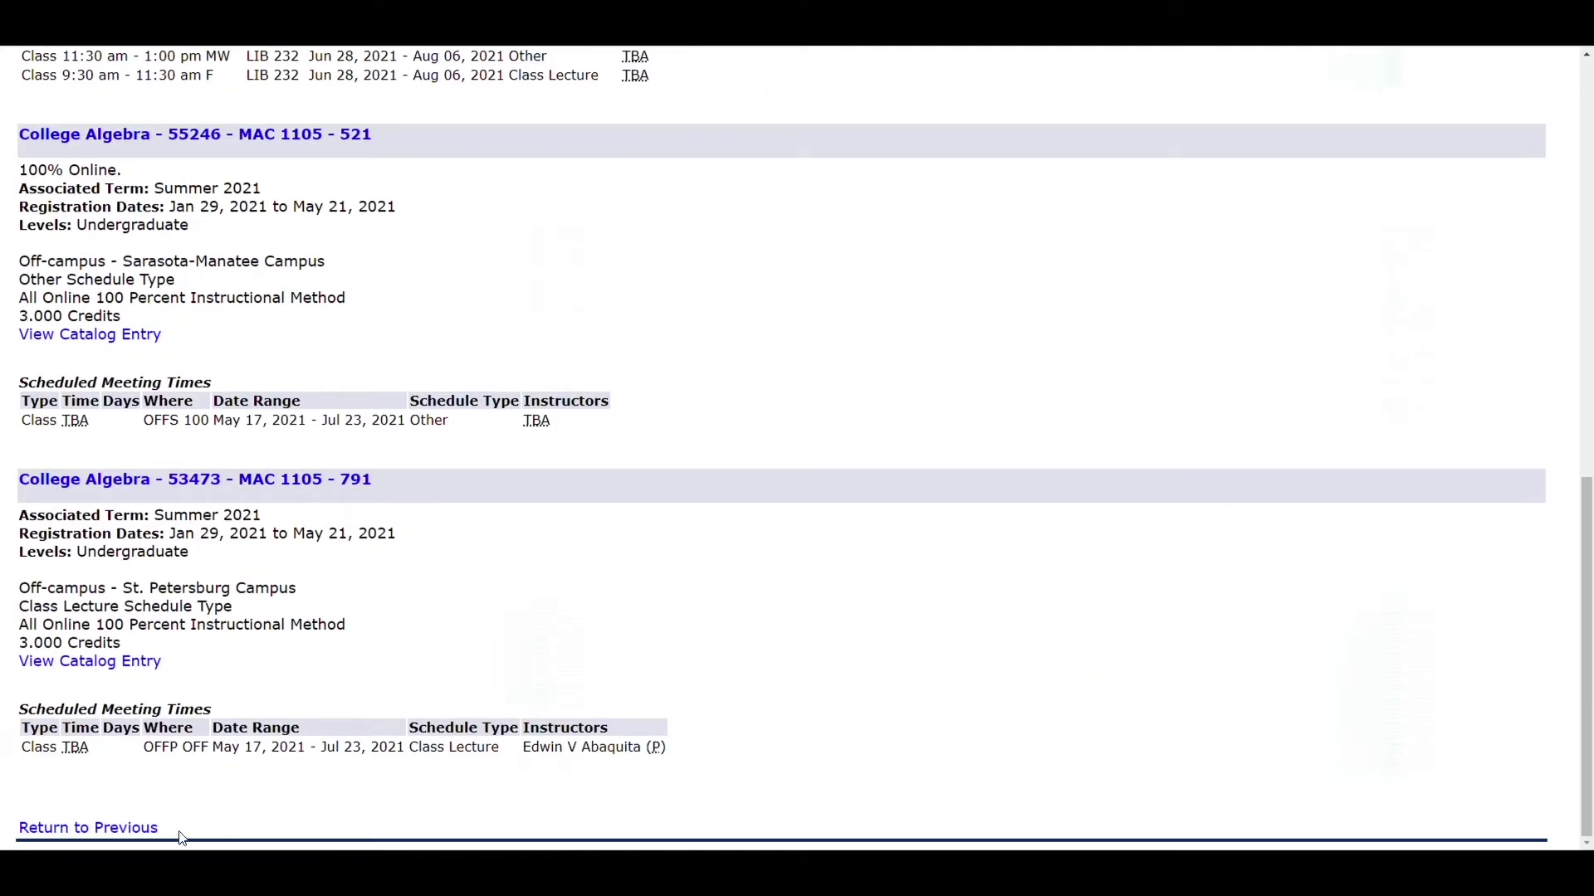
Return from the College Algebra results to the class search form and reset all its criteria.
click(148, 834)
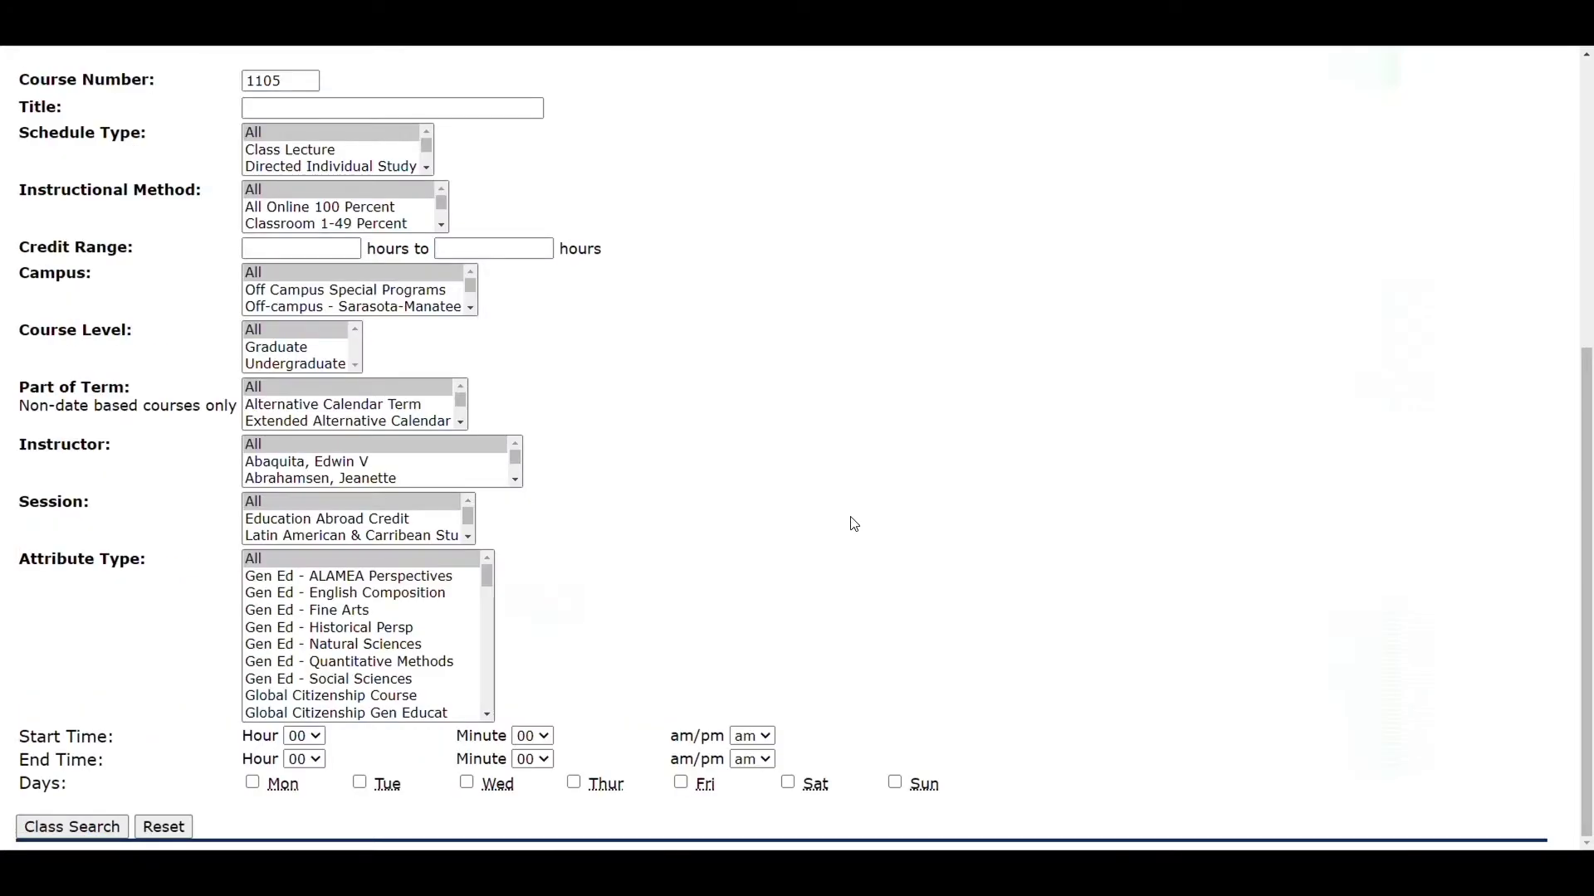
click(172, 830)
scroll(471, 195, up, 4)
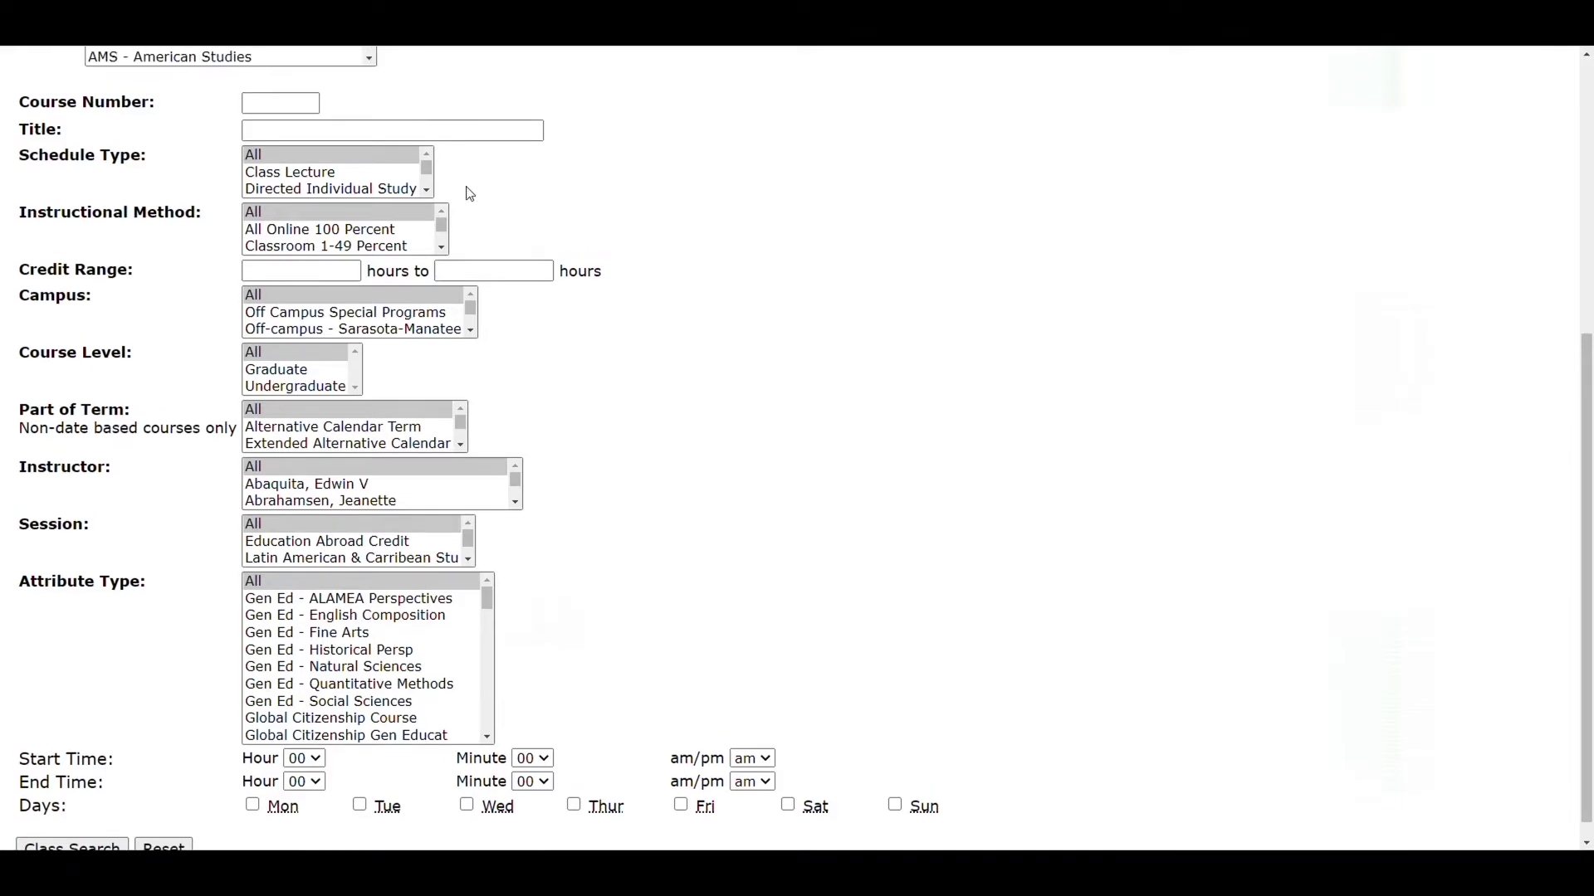
scroll(471, 195, up, 1)
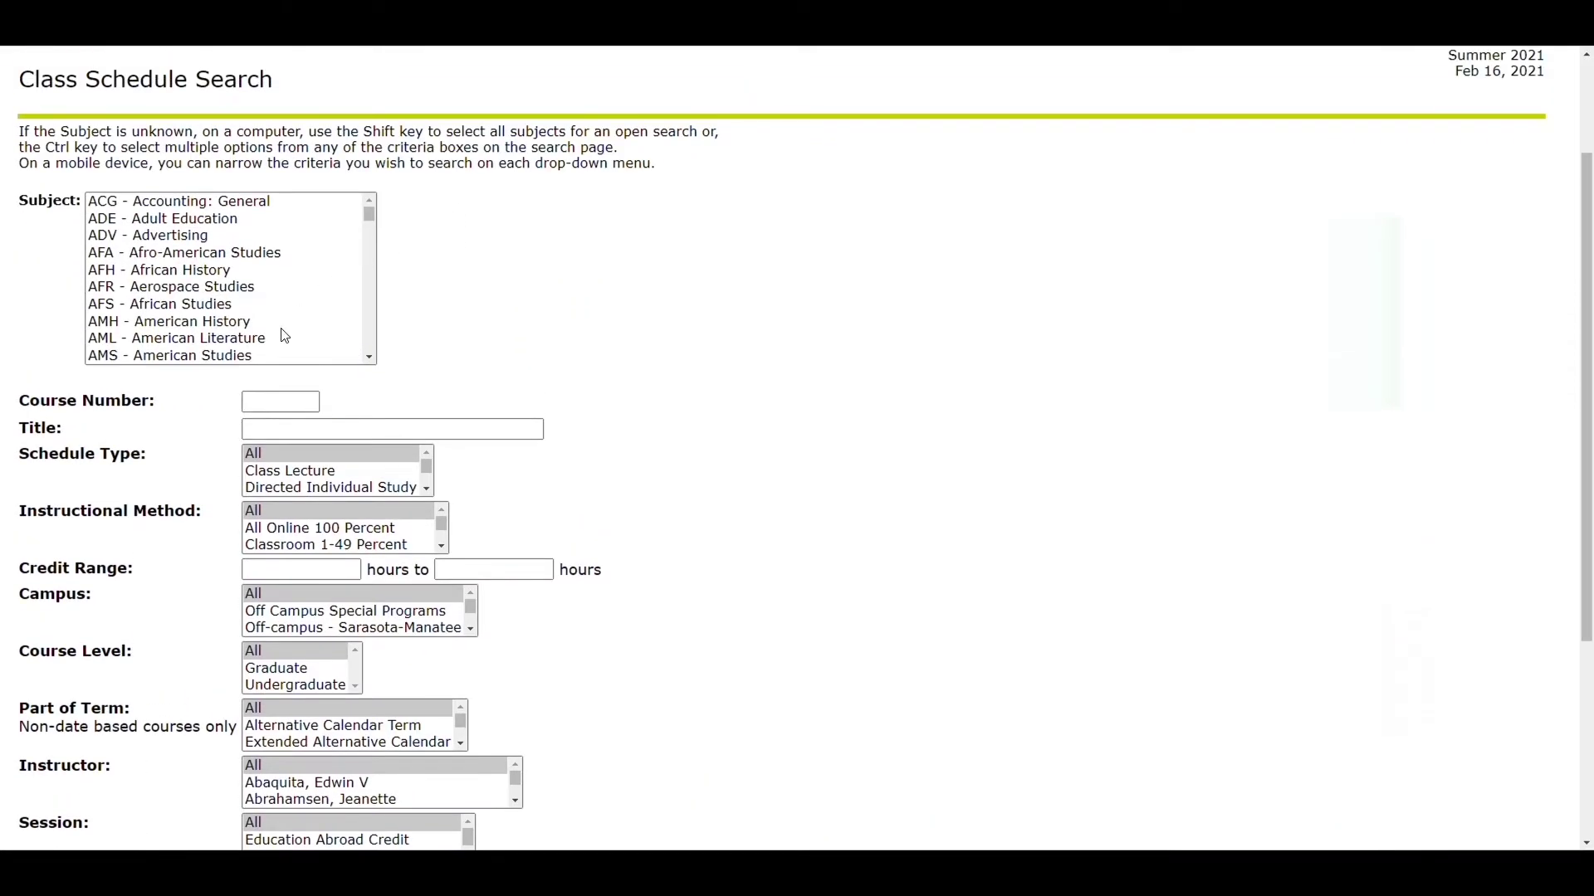
Search for PSY - Psychology classes with course number 2012 and the All Online 100 Percent instructional method.
drag(370, 217, 370, 324)
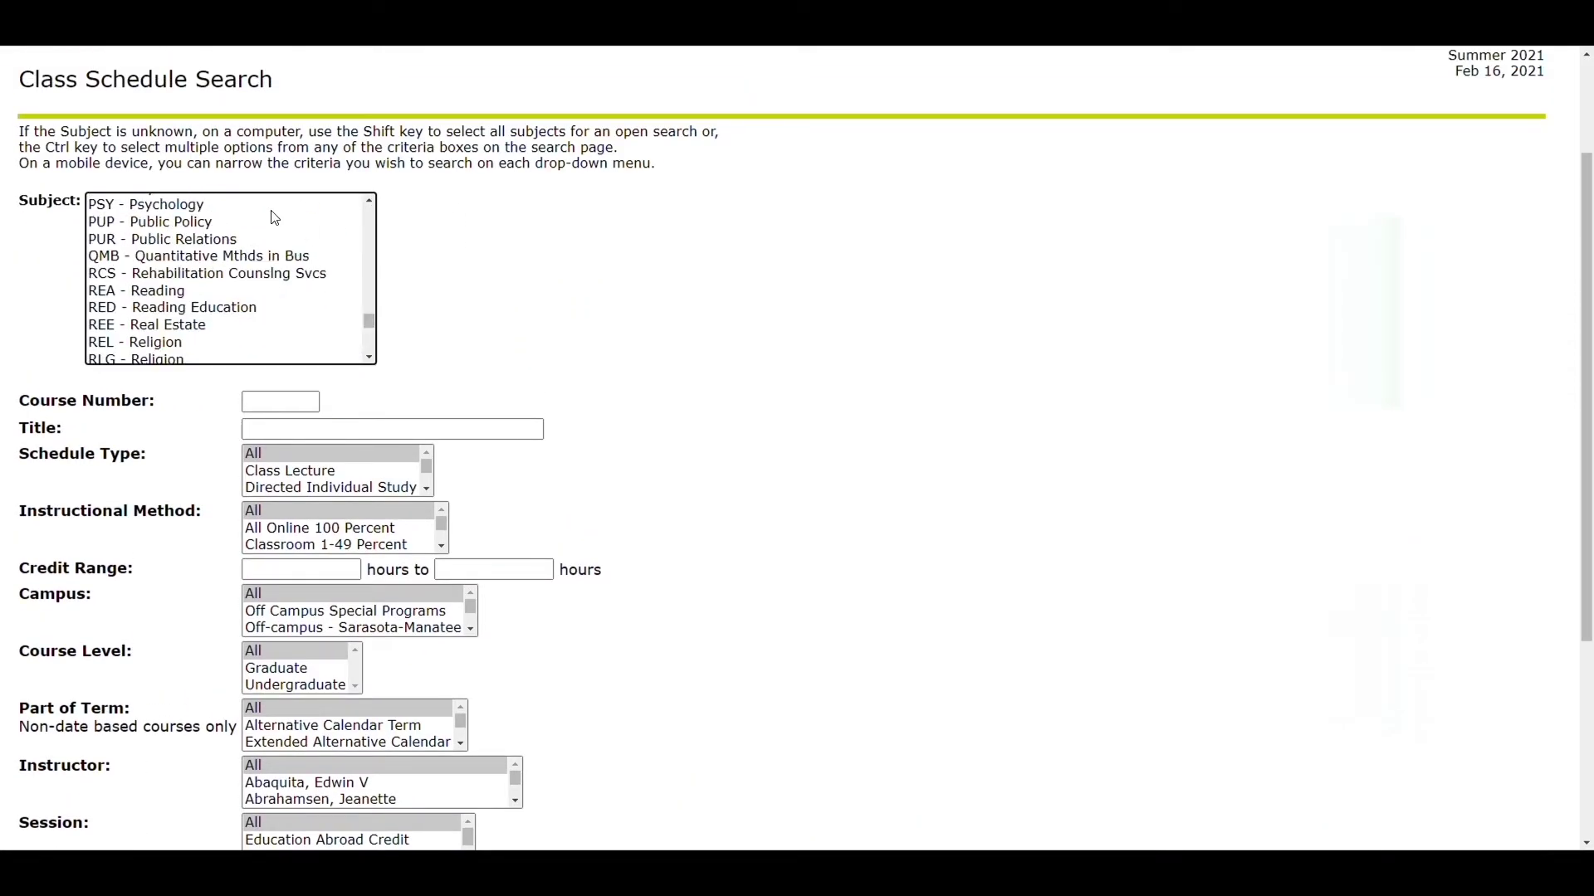
click(166, 204)
click(281, 402)
text(2012)
scroll(703, 509, down, 1)
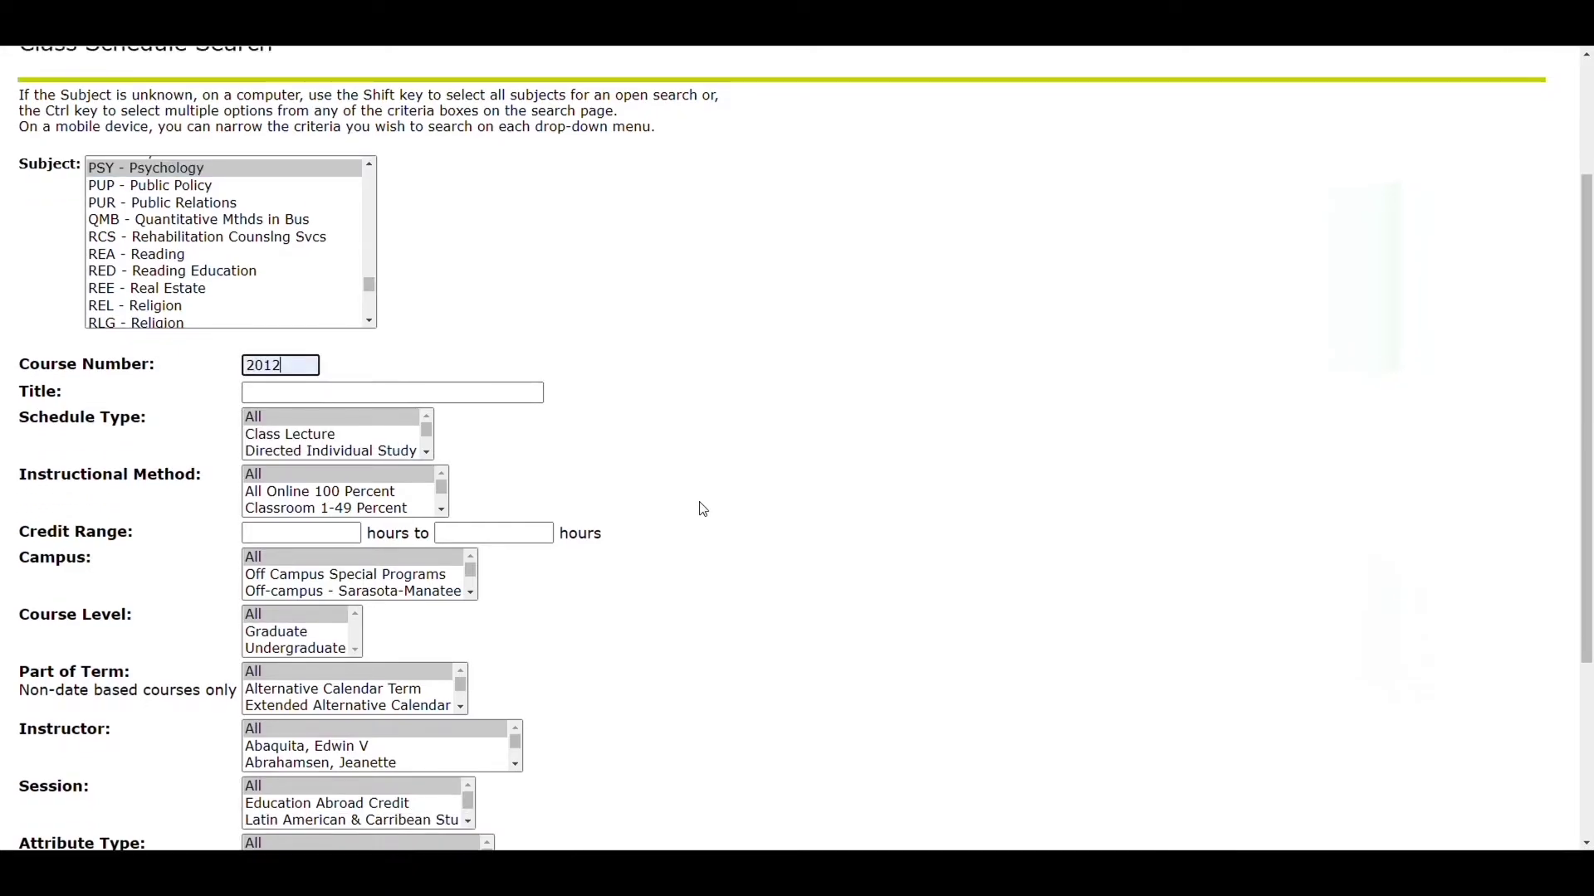
click(373, 446)
scroll(587, 617, down, 2)
scroll(587, 617, down, 2)
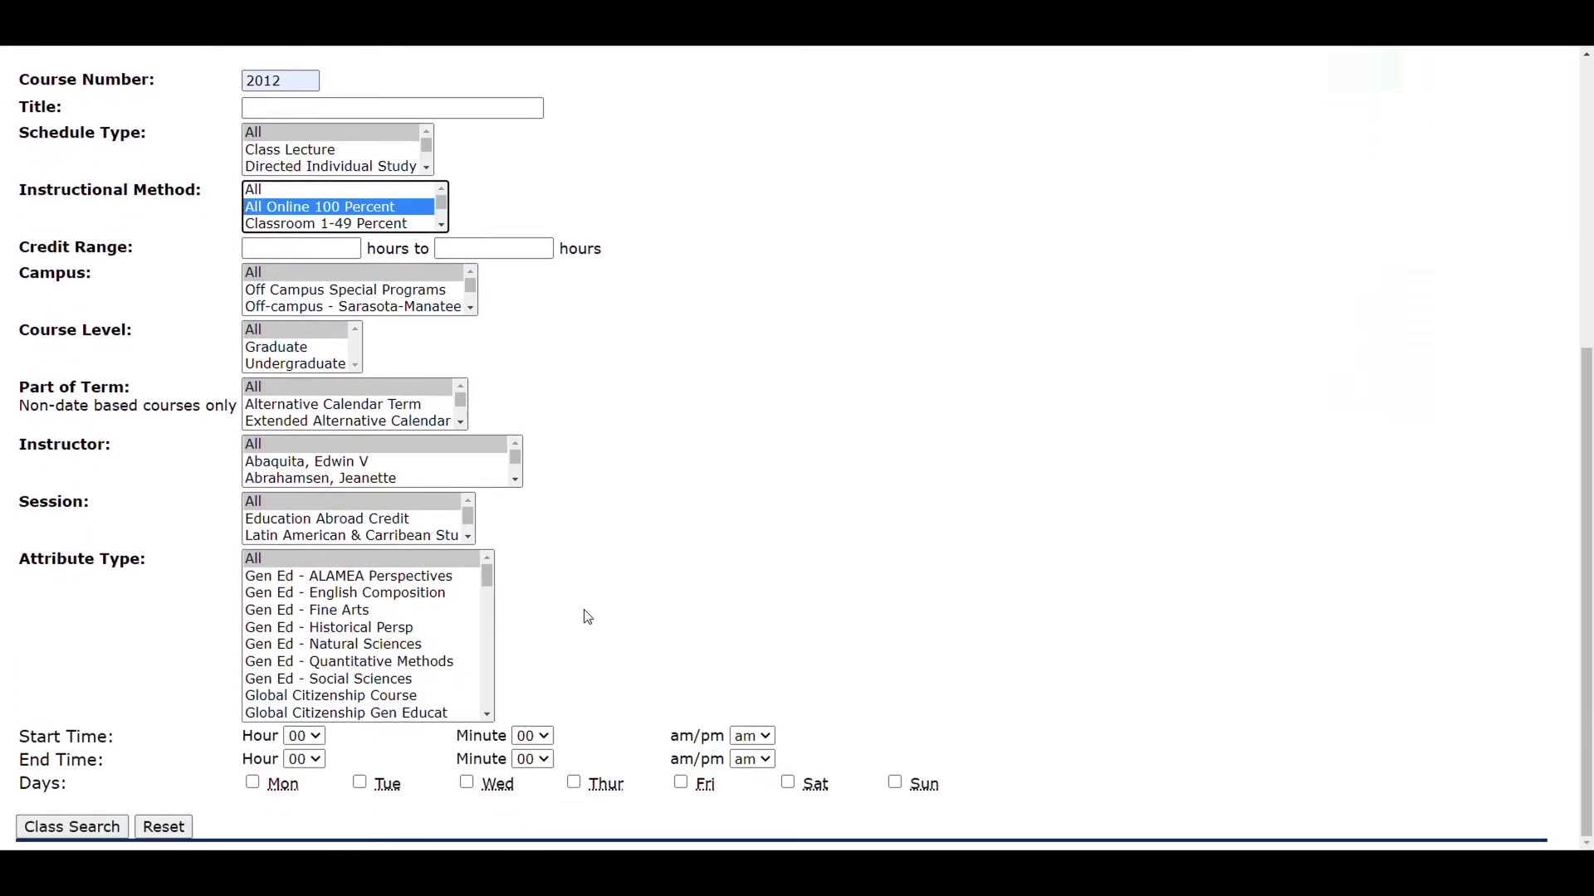
click(73, 827)
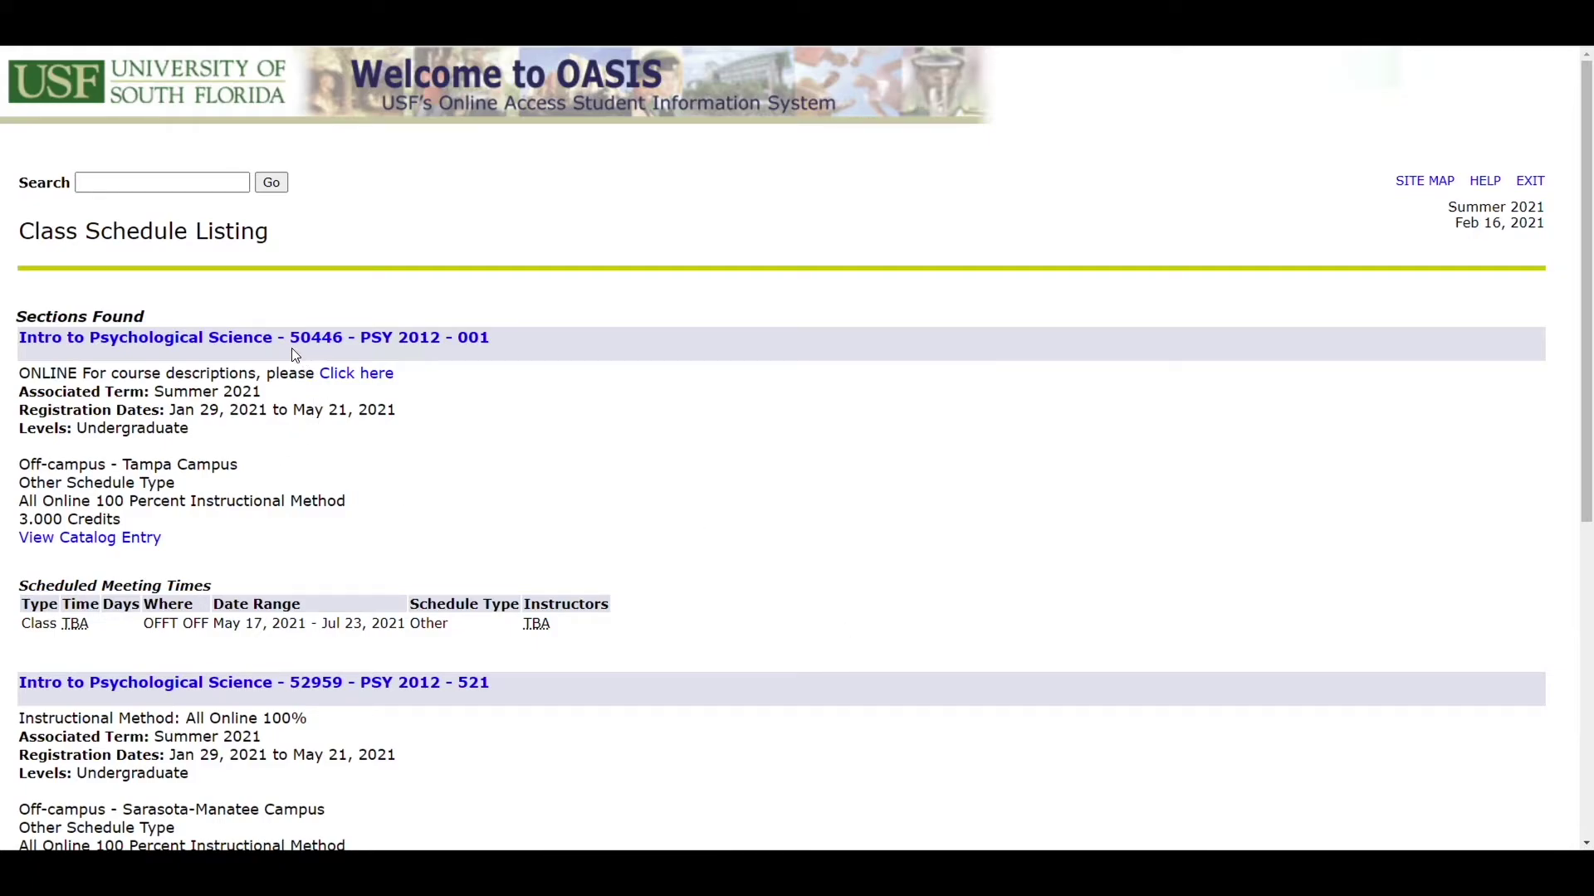
Highlight the CRN of Intro to Psychological Science section 001 and look through the other sections.
double_click(339, 342)
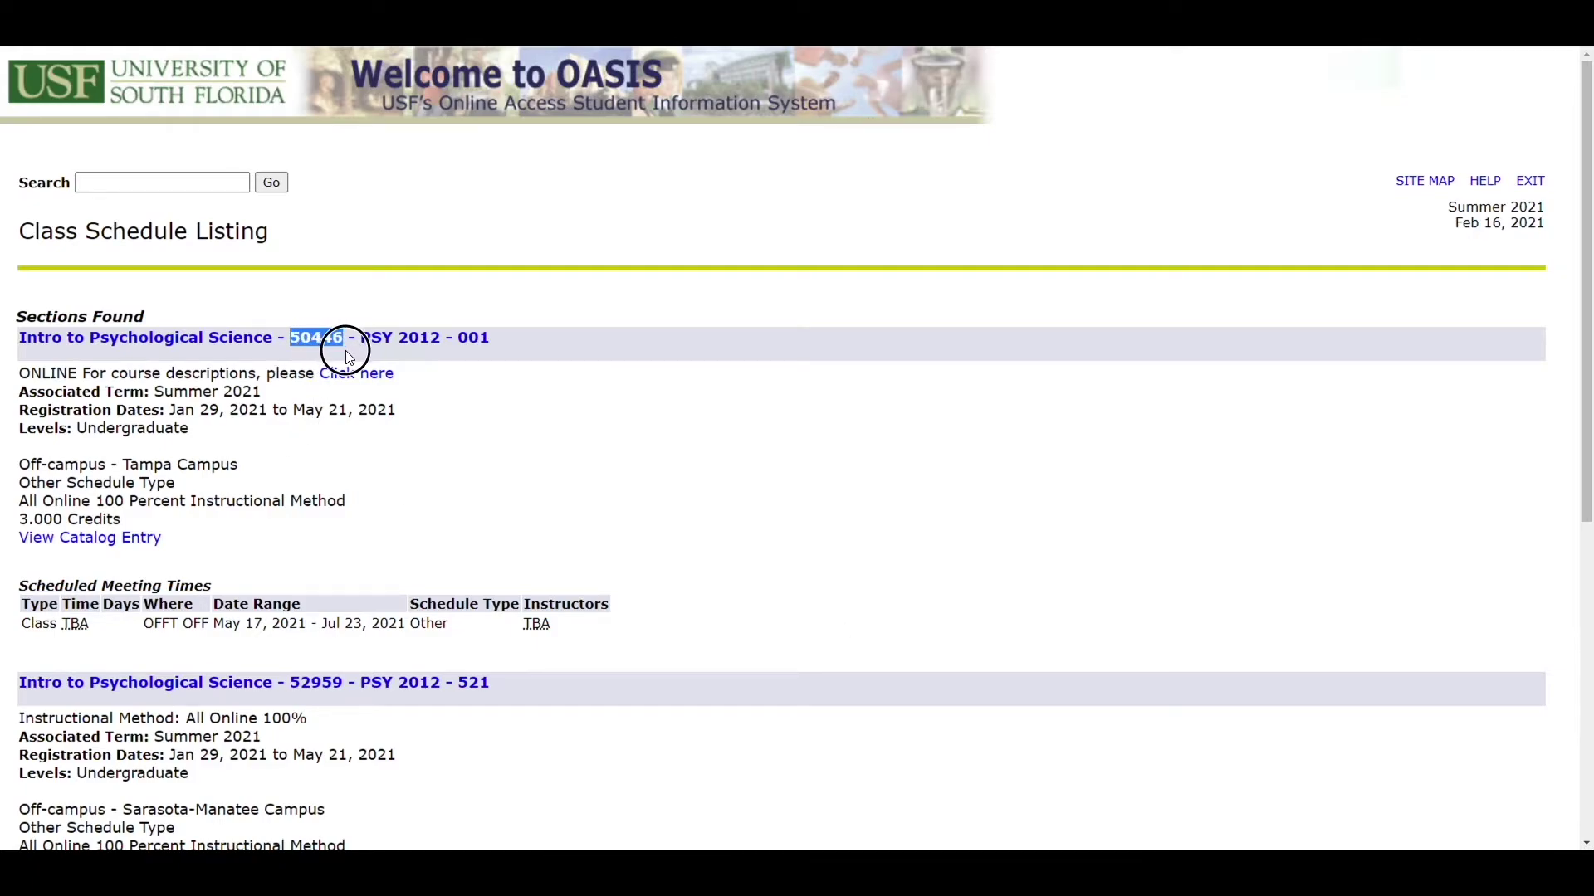
click(704, 516)
scroll(705, 516, down, 7)
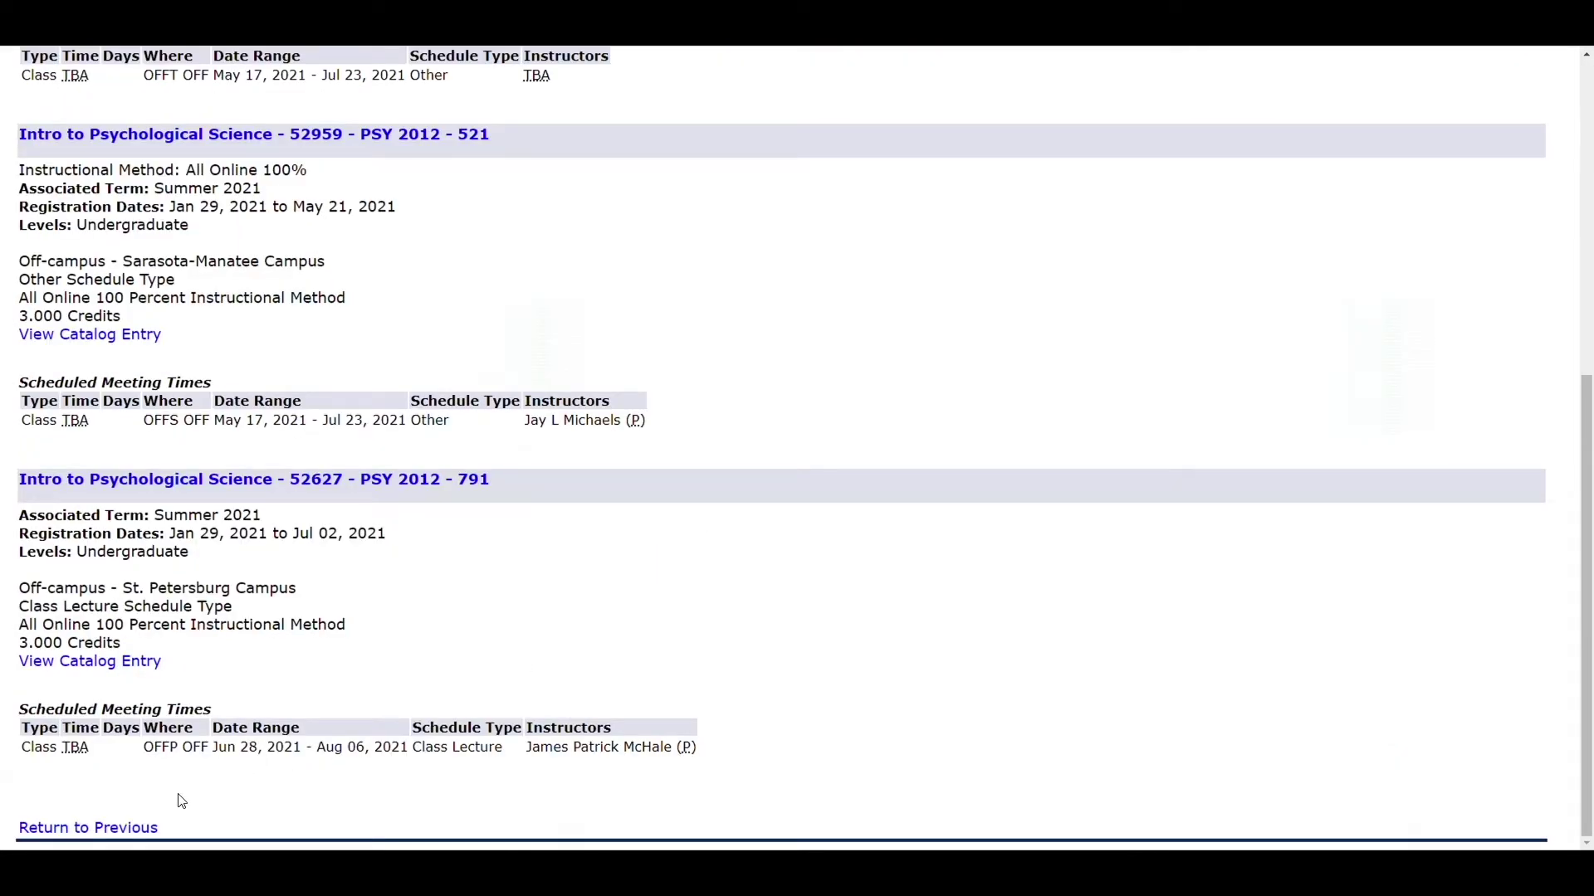
Go back to the Class Schedule Search form and clear the psychology search criteria.
click(130, 828)
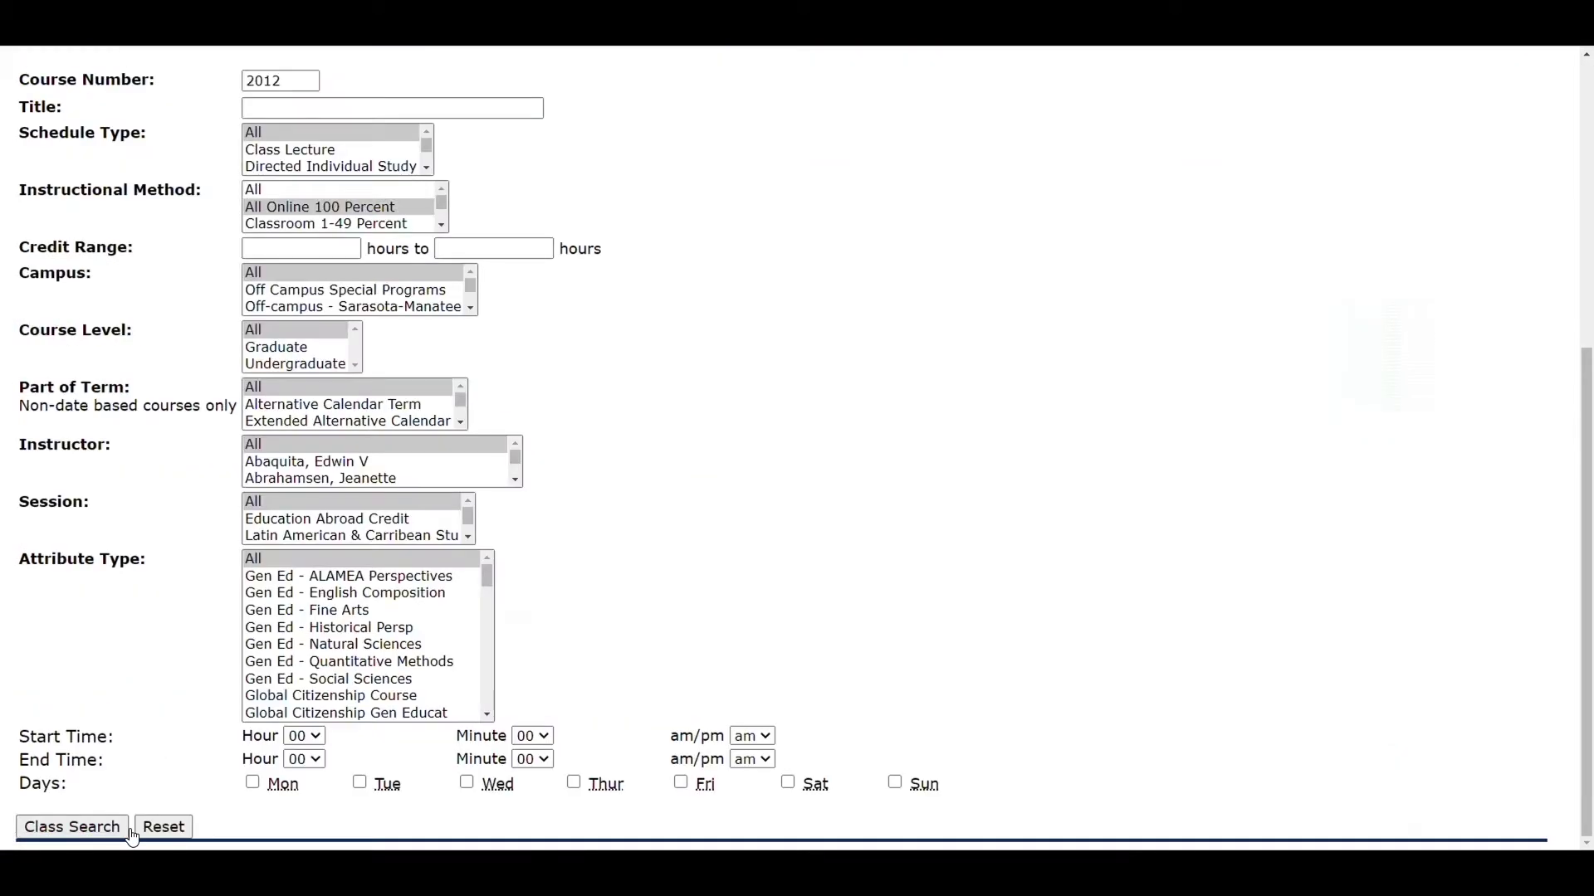
click(163, 827)
scroll(181, 674, up, 6)
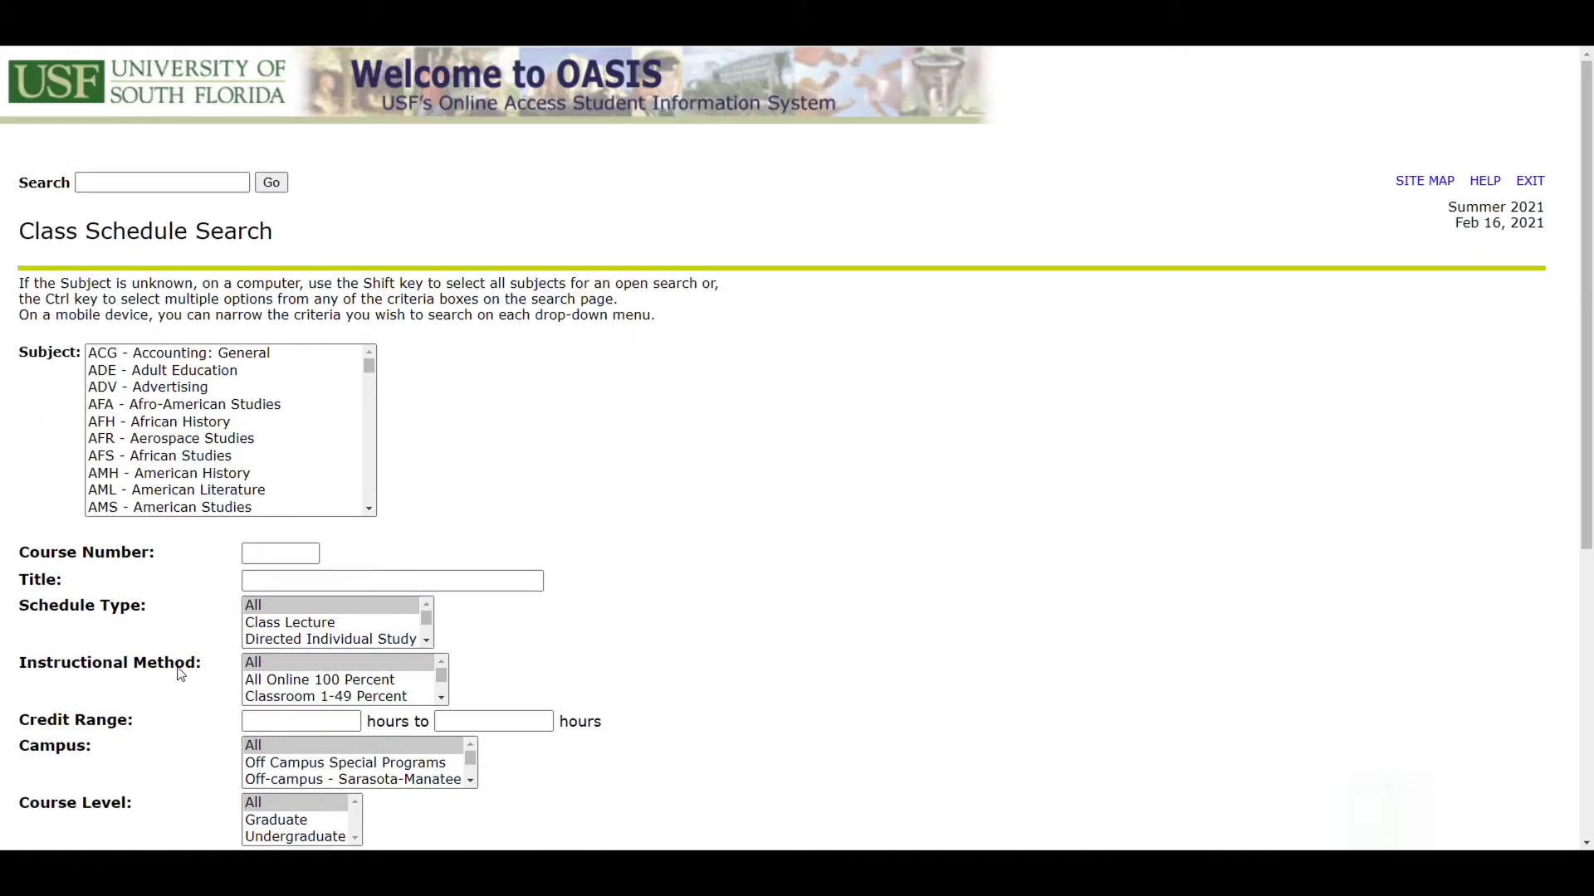
Go through the site map to the Registration page and open Register, Add or Drop Classes.
click(1435, 189)
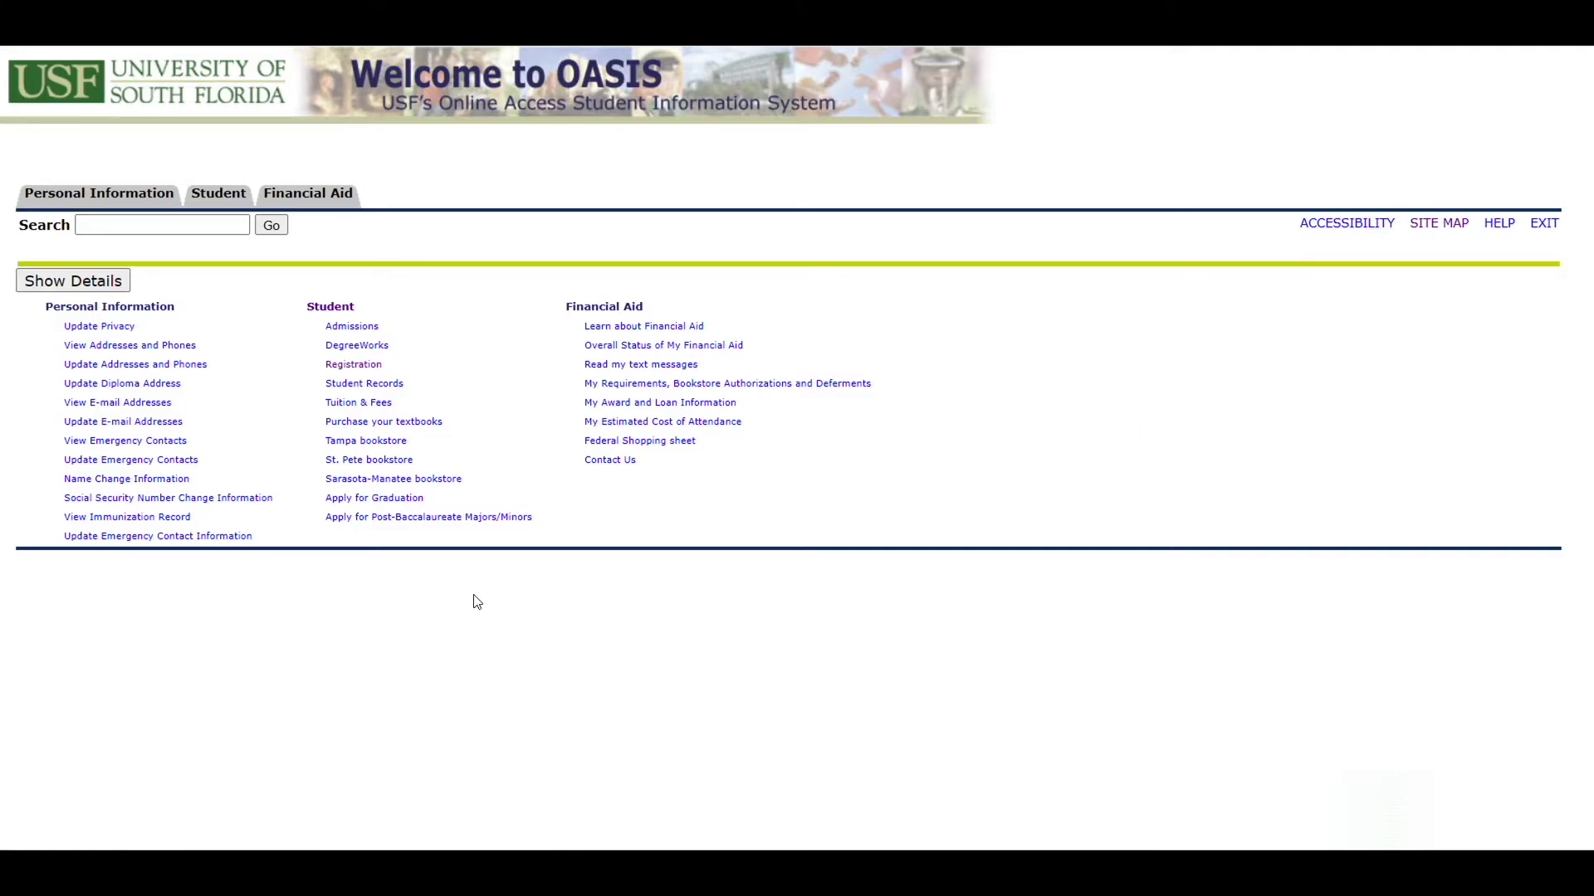
click(366, 370)
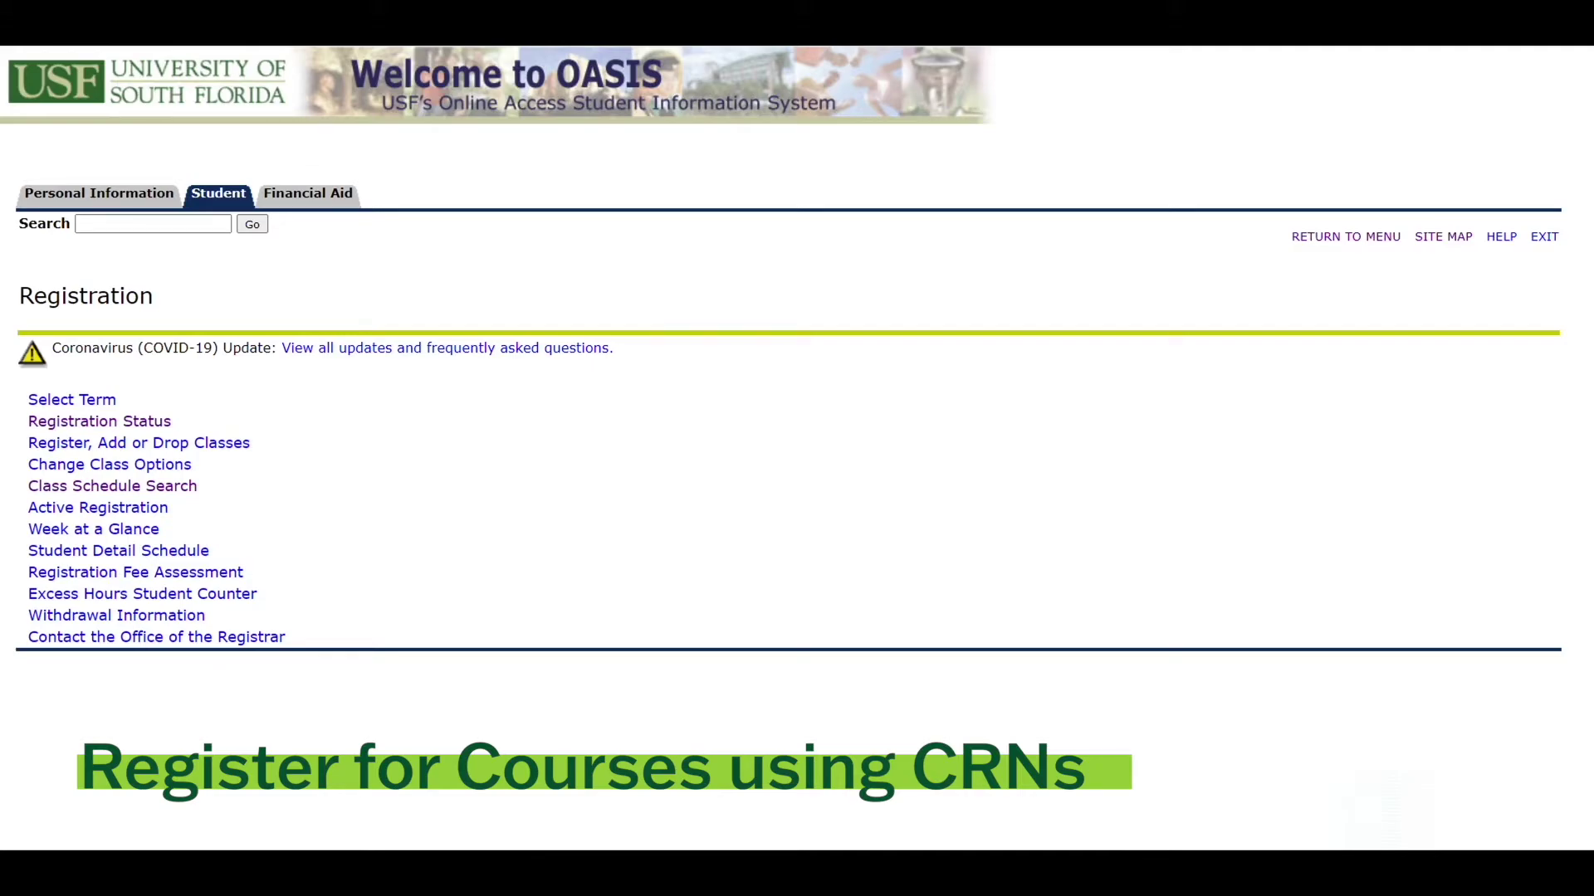
click(232, 444)
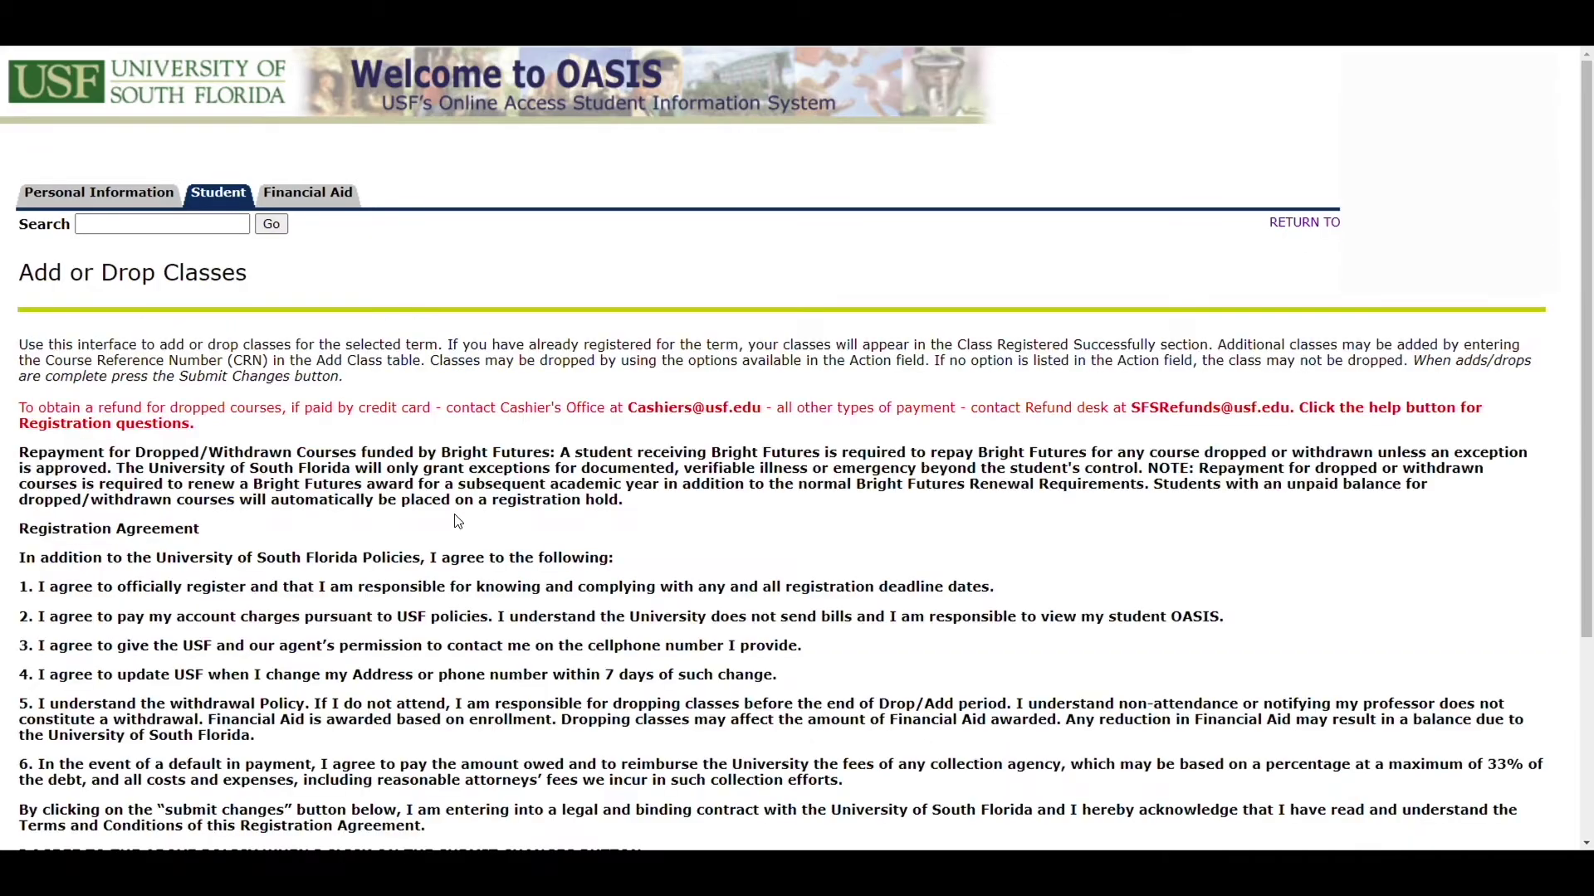
Enter CRNs 50446 and 50462 in the Add Classes Worksheet and submit the changes.
scroll(458, 521, down, 5)
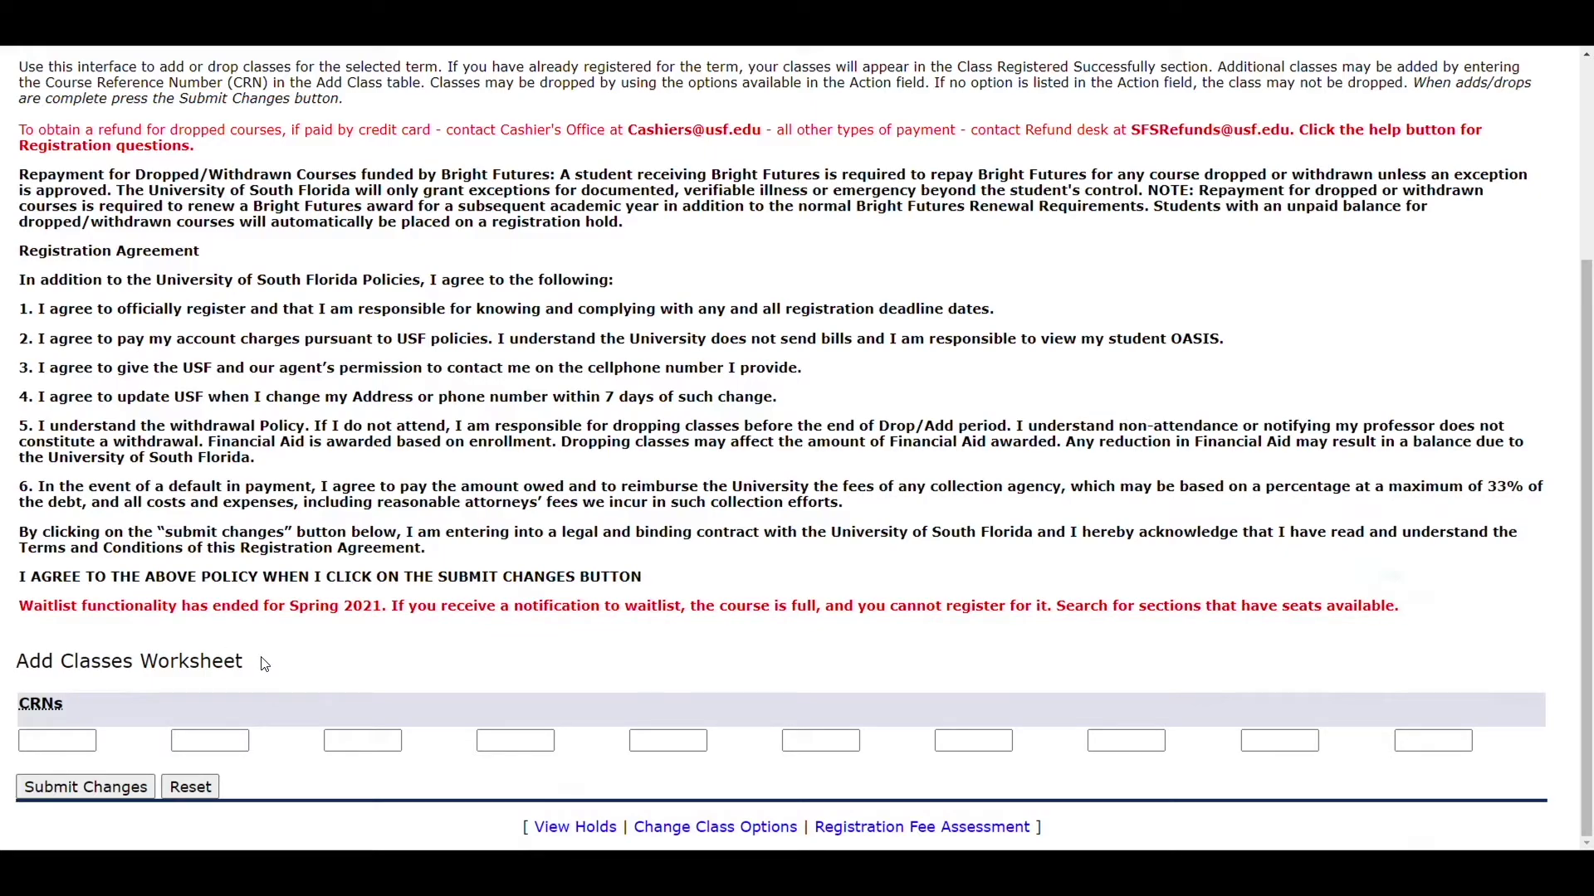
click(57, 740)
click(59, 773)
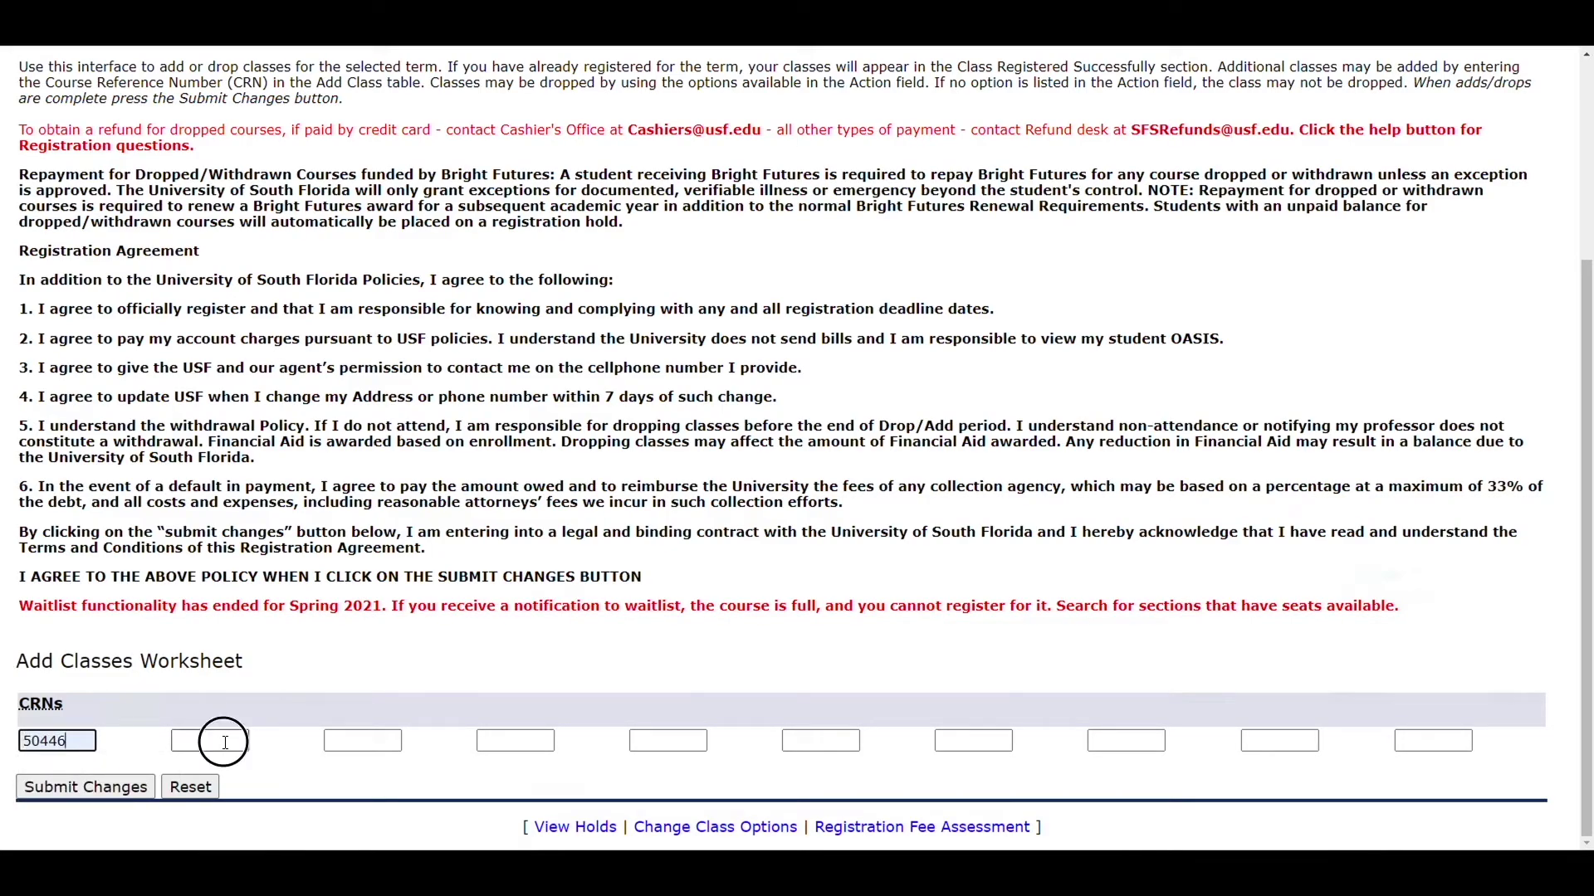
click(224, 742)
click(223, 812)
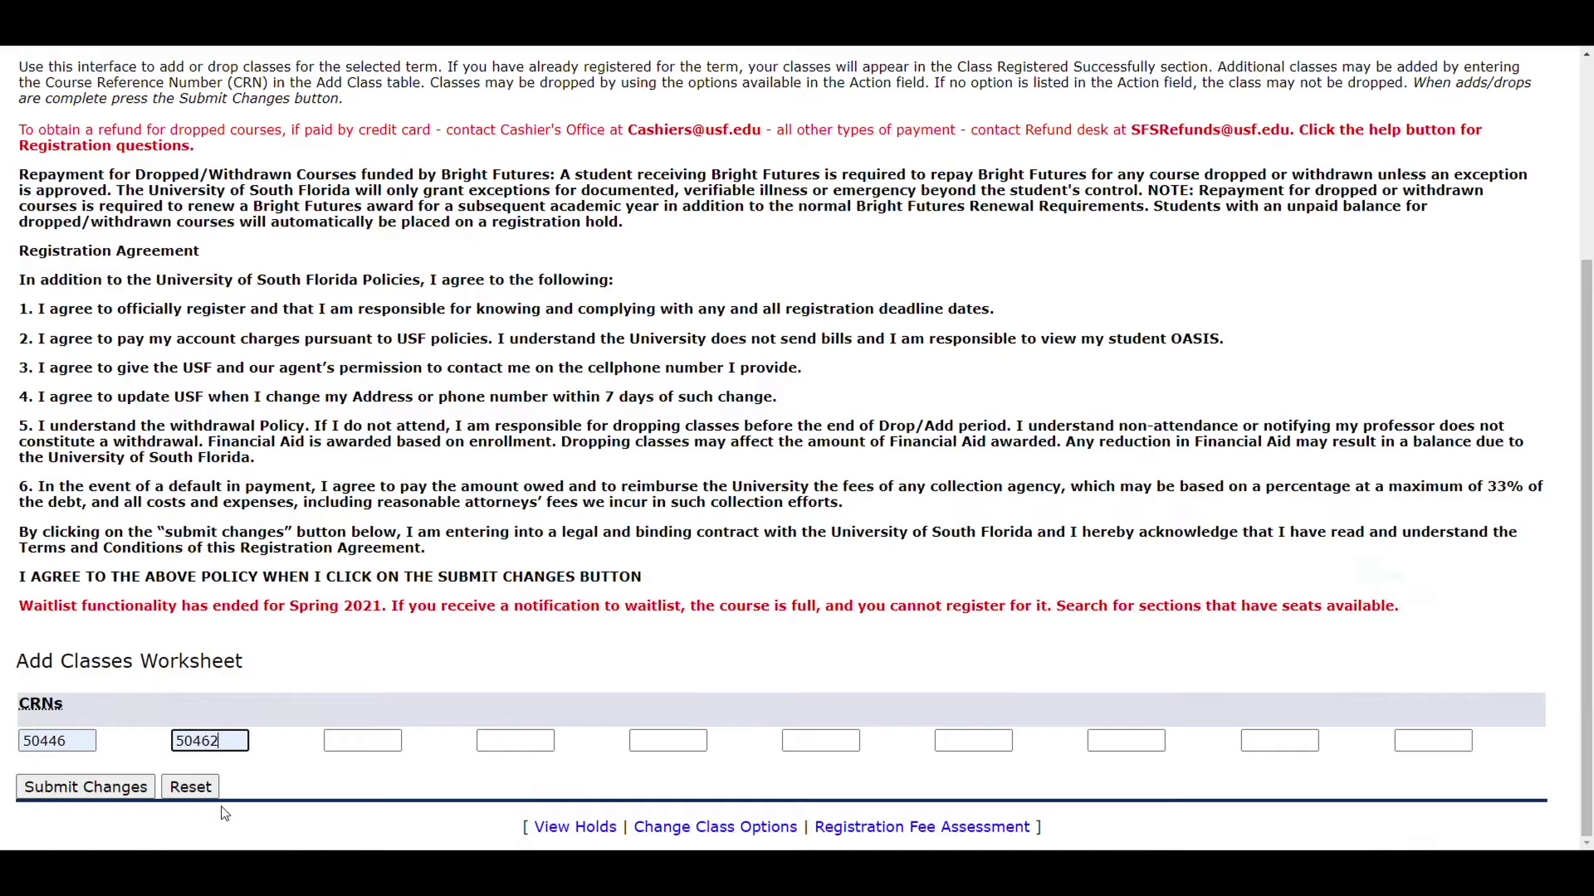
click(118, 799)
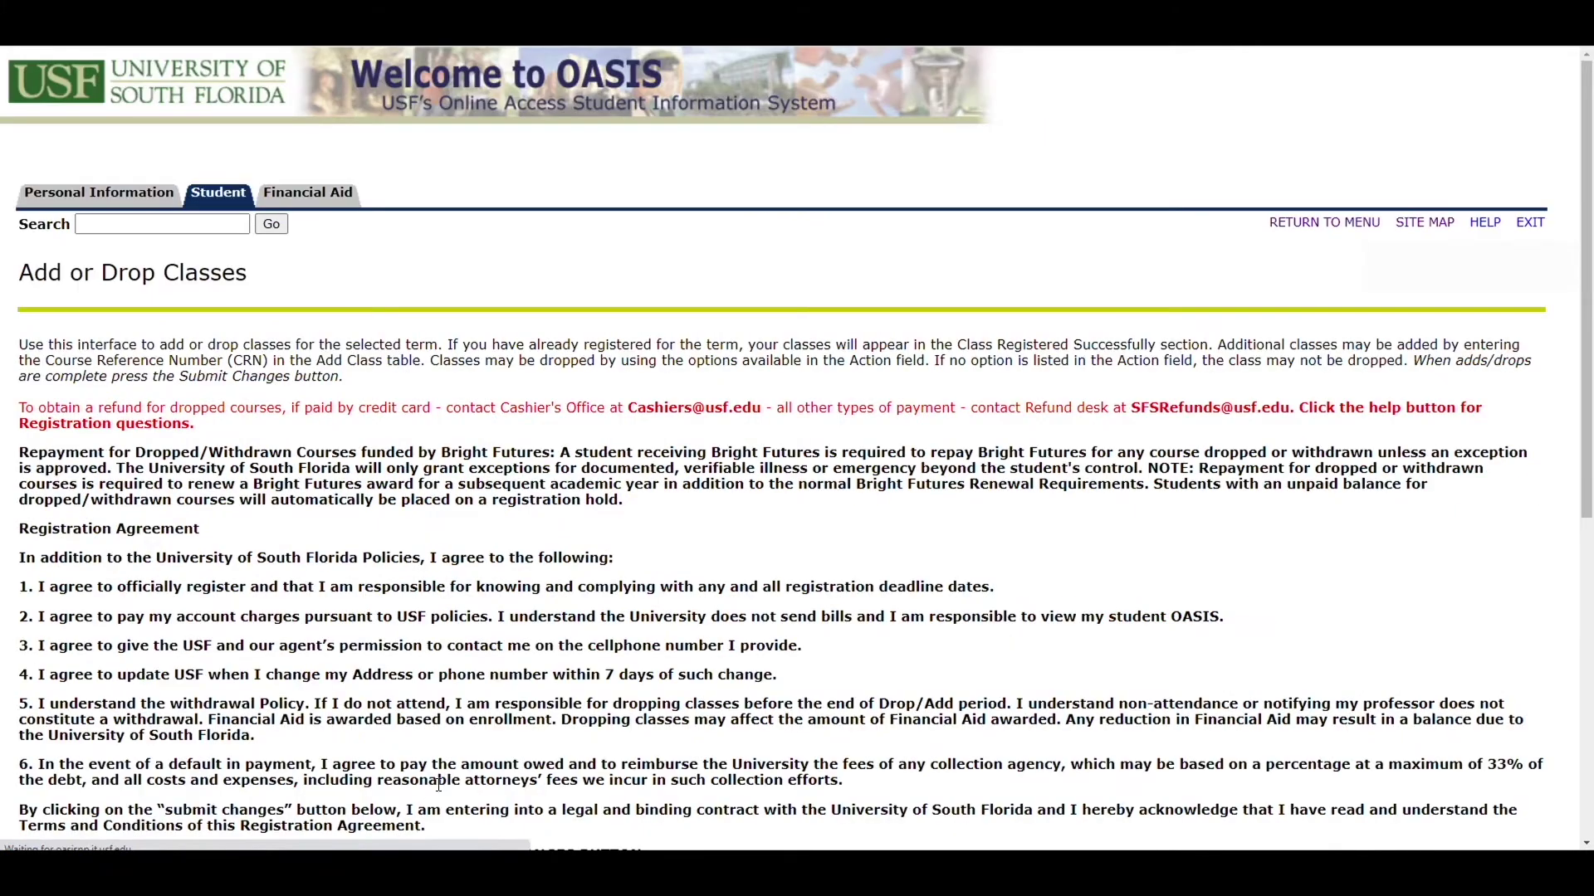
Review the Current Schedule on the Add or Drop Classes page and check the action options for Intro to Psychological Science, leaving None selected.
scroll(452, 765, down, 3)
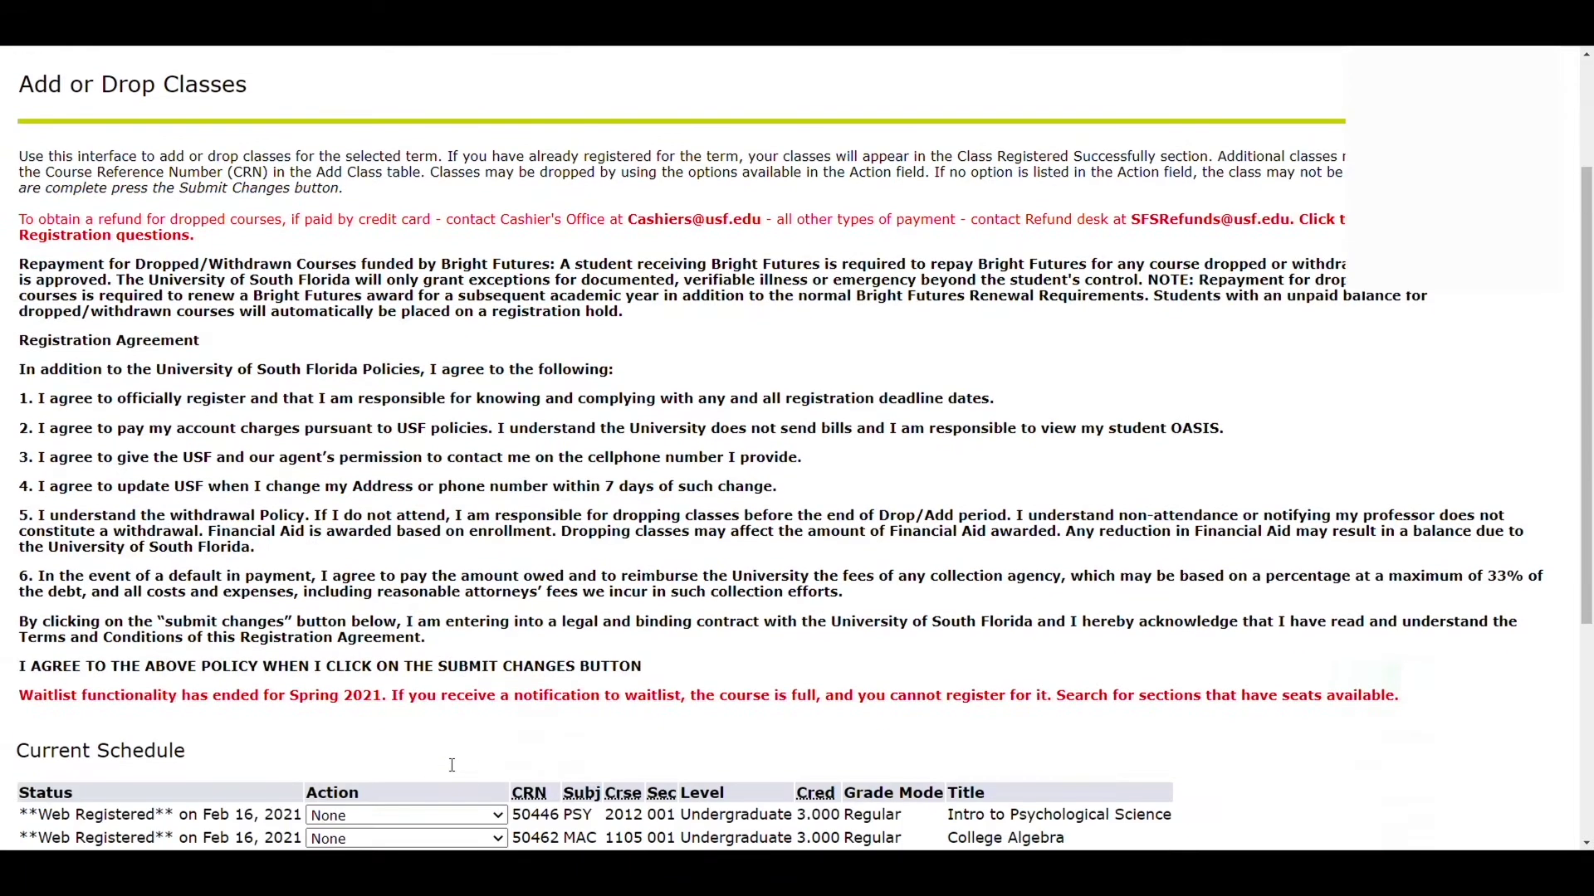
scroll(453, 765, down, 1)
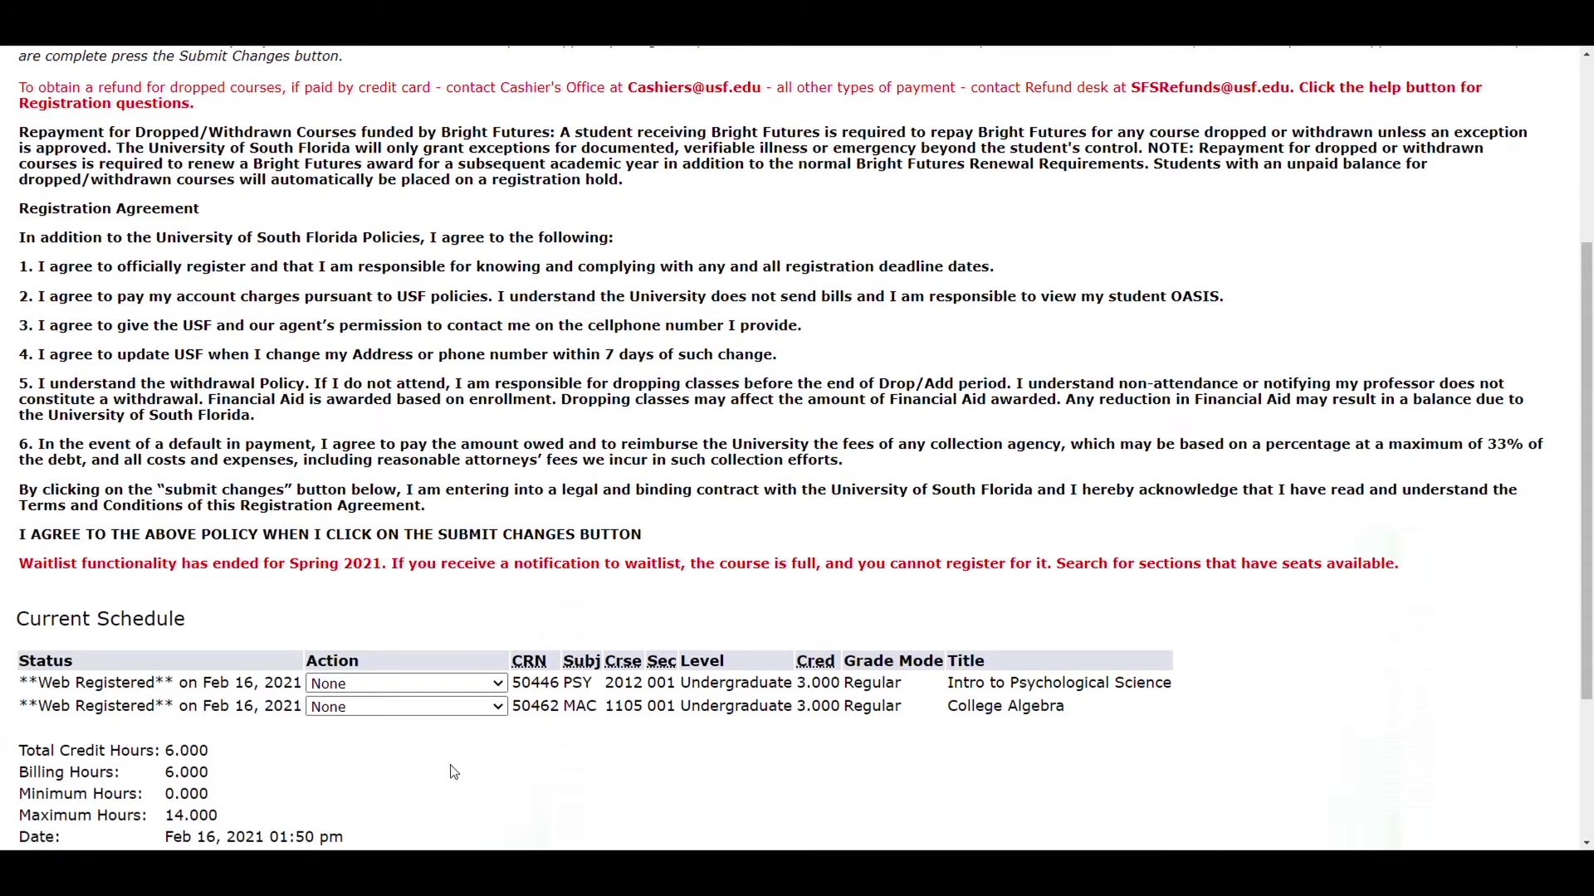
scroll(351, 746, down, 1)
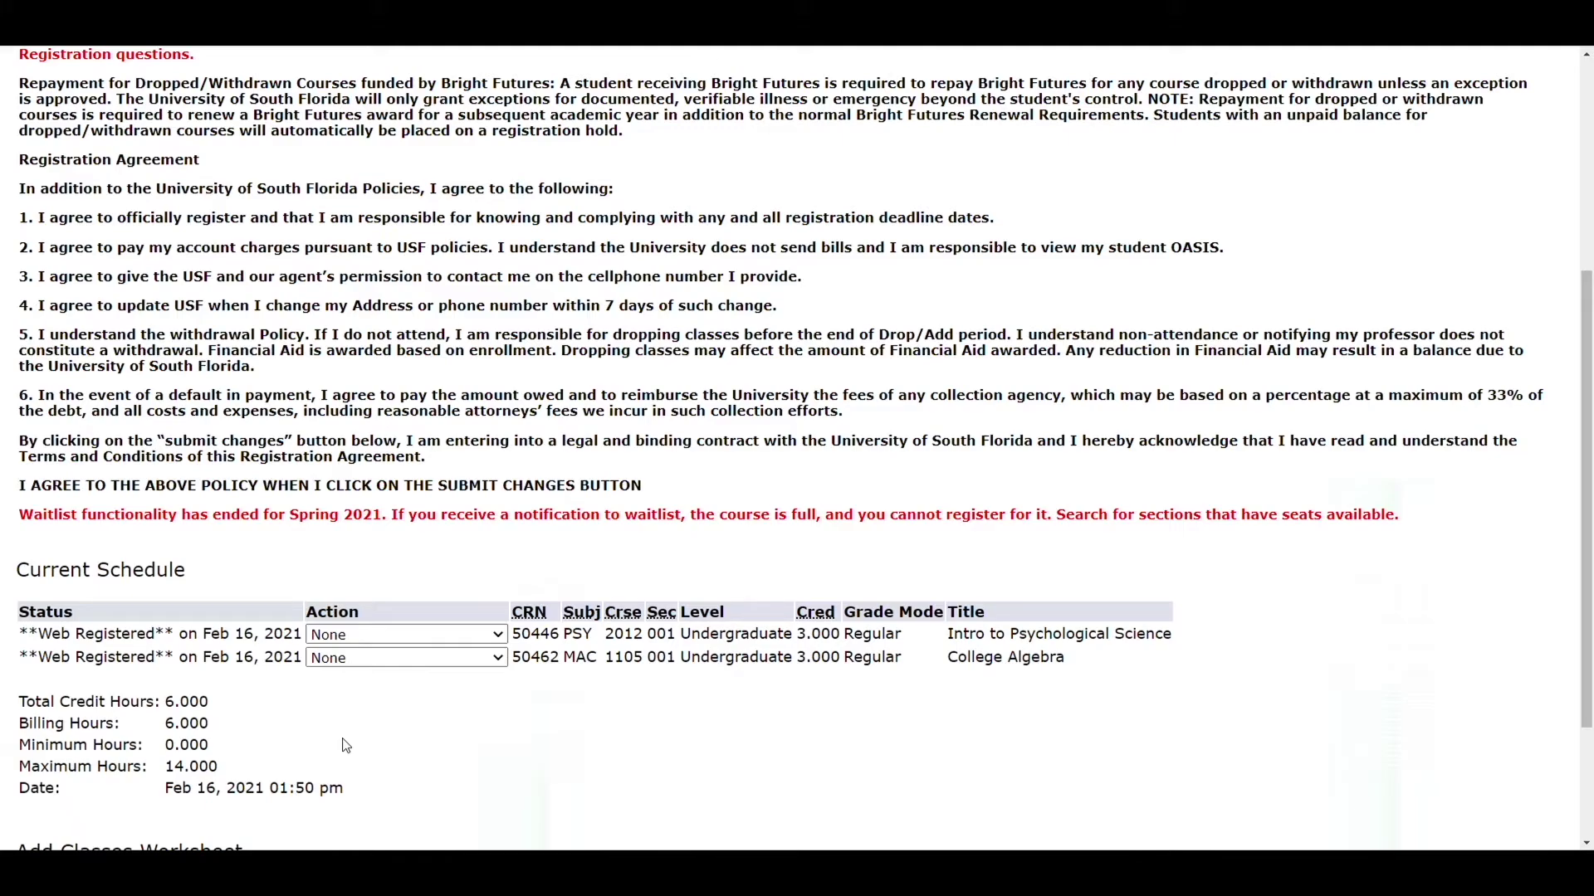
scroll(346, 745, down, 2)
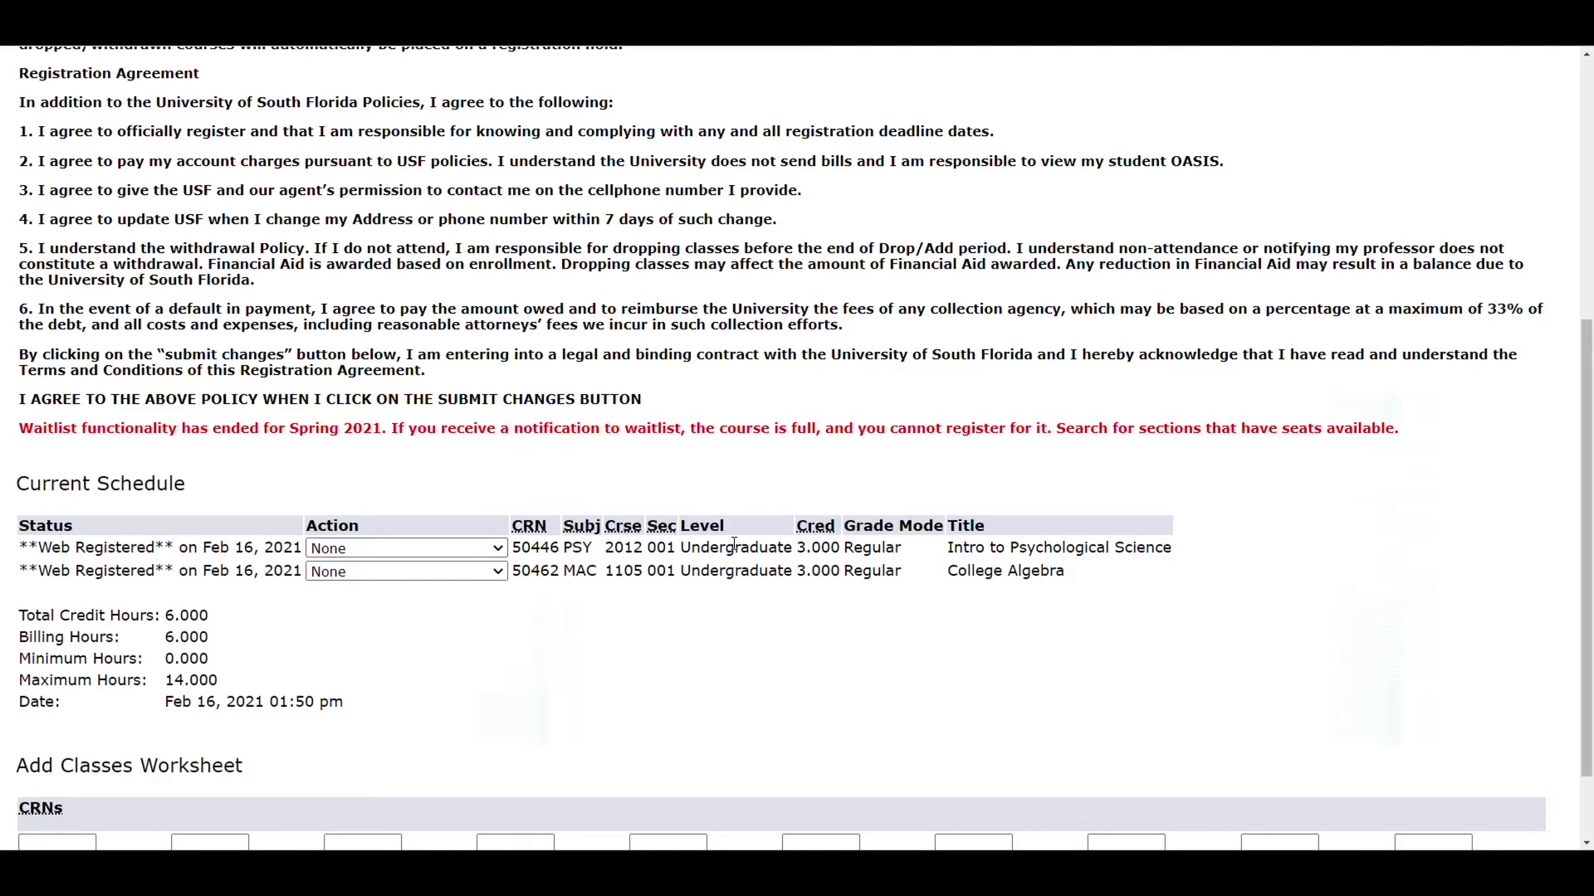
click(499, 549)
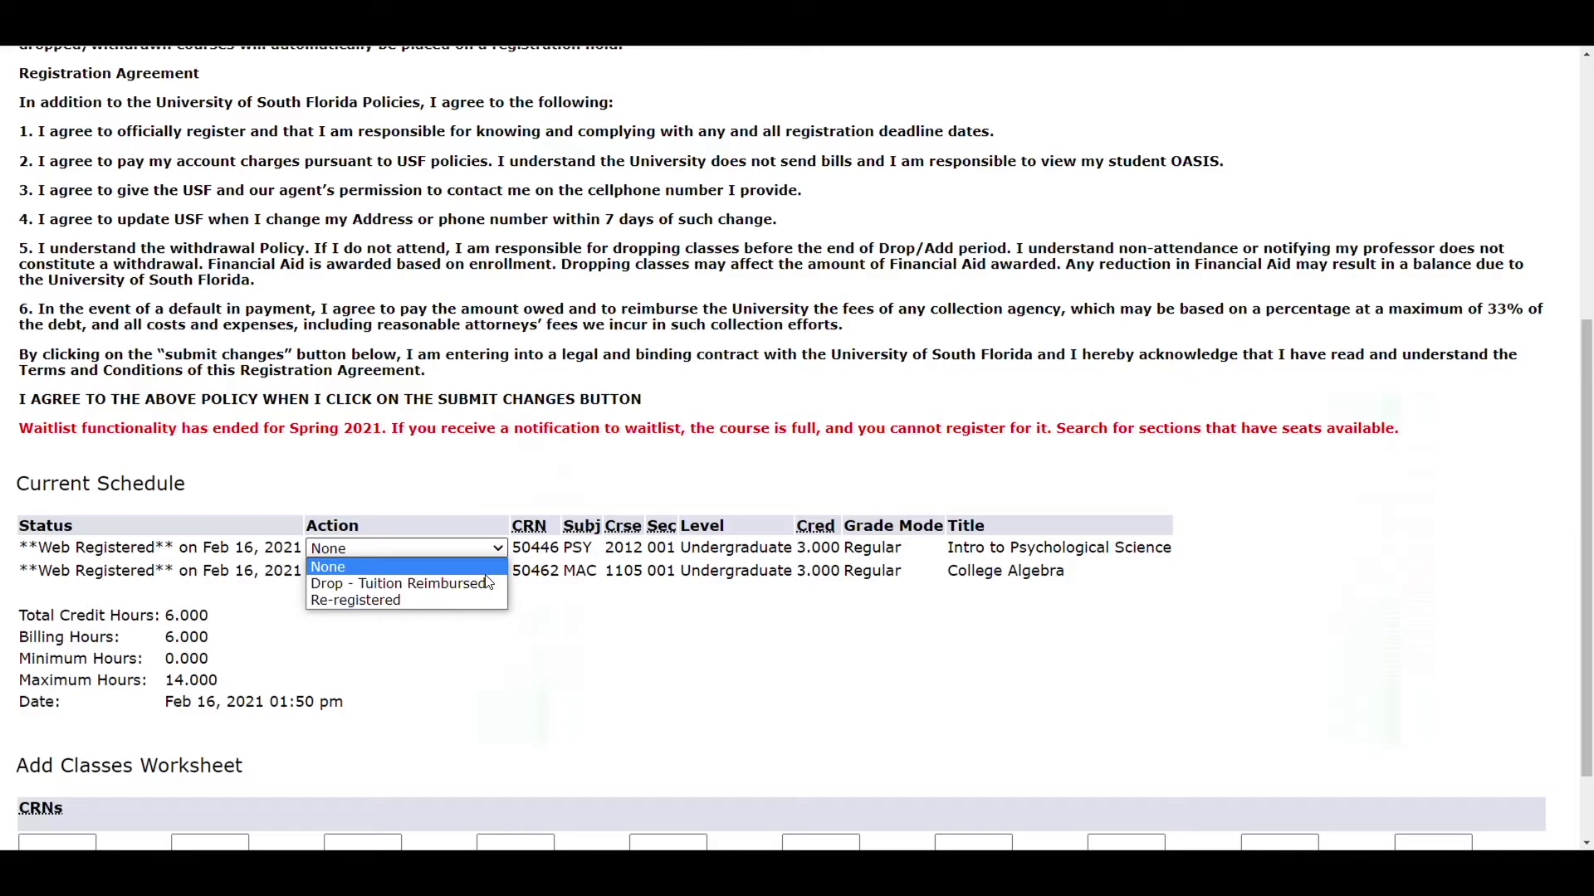
click(456, 694)
scroll(458, 697, down, 2)
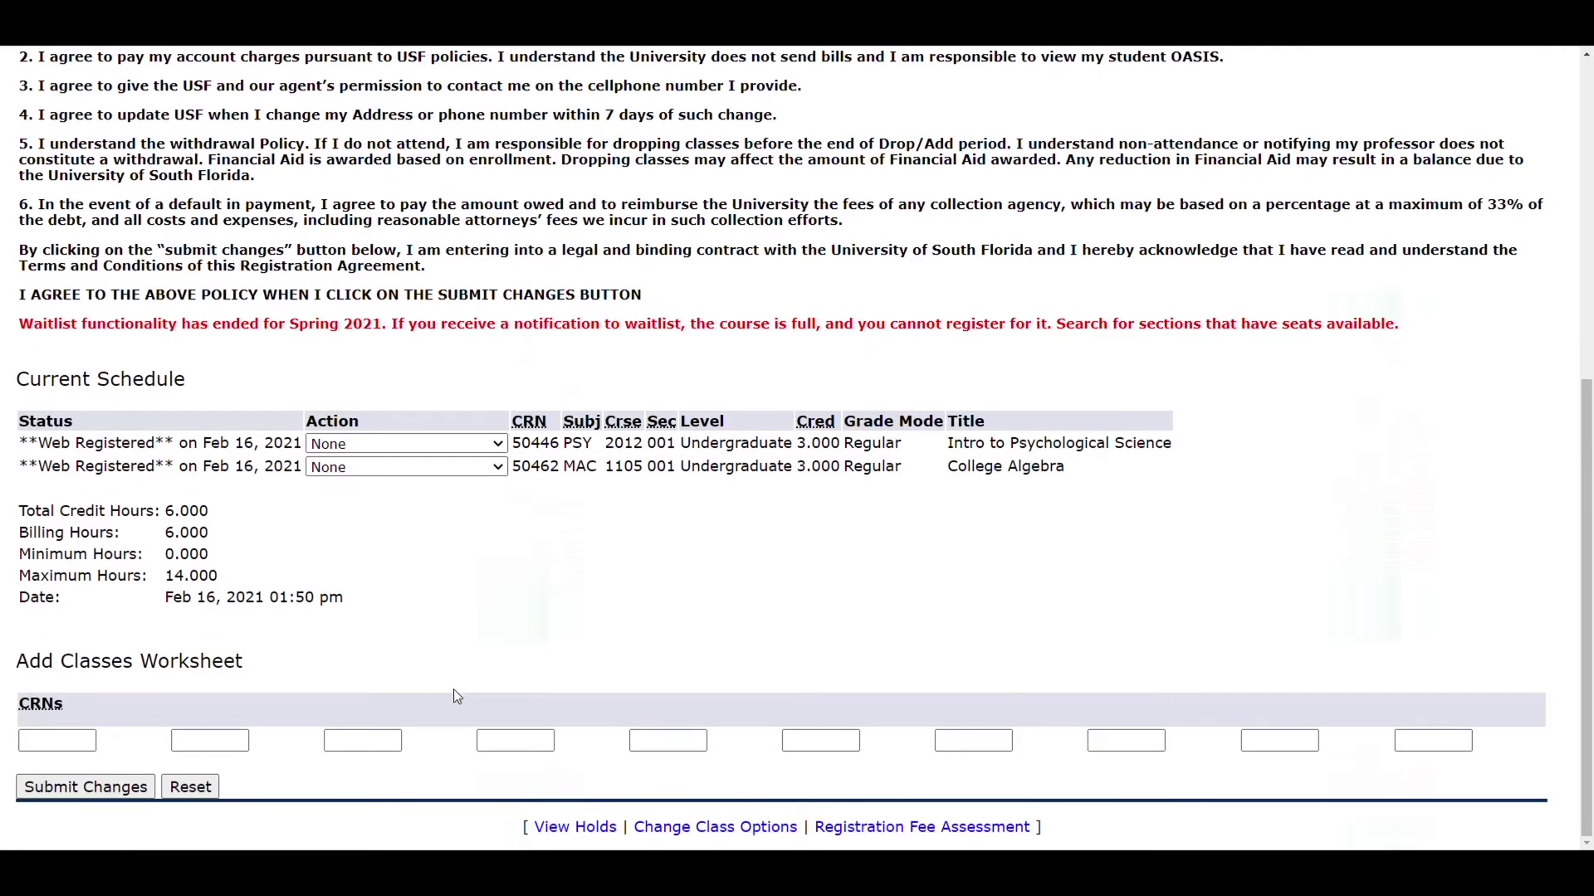
Return to the Student menu and open Week at a Glance from the Registration page.
scroll(454, 696, up, 6)
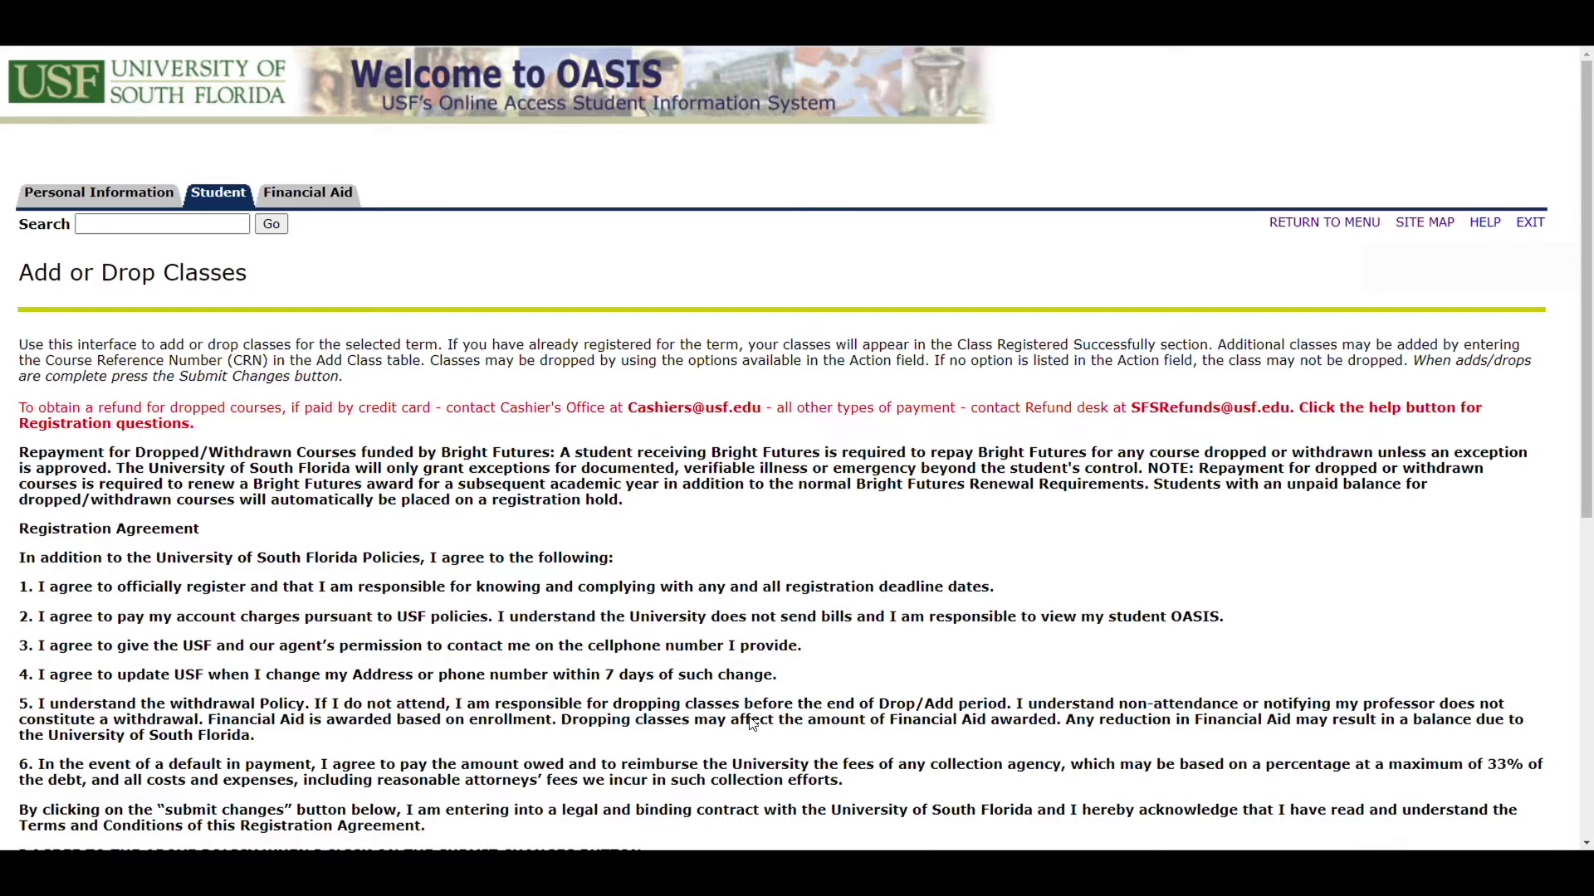
click(218, 193)
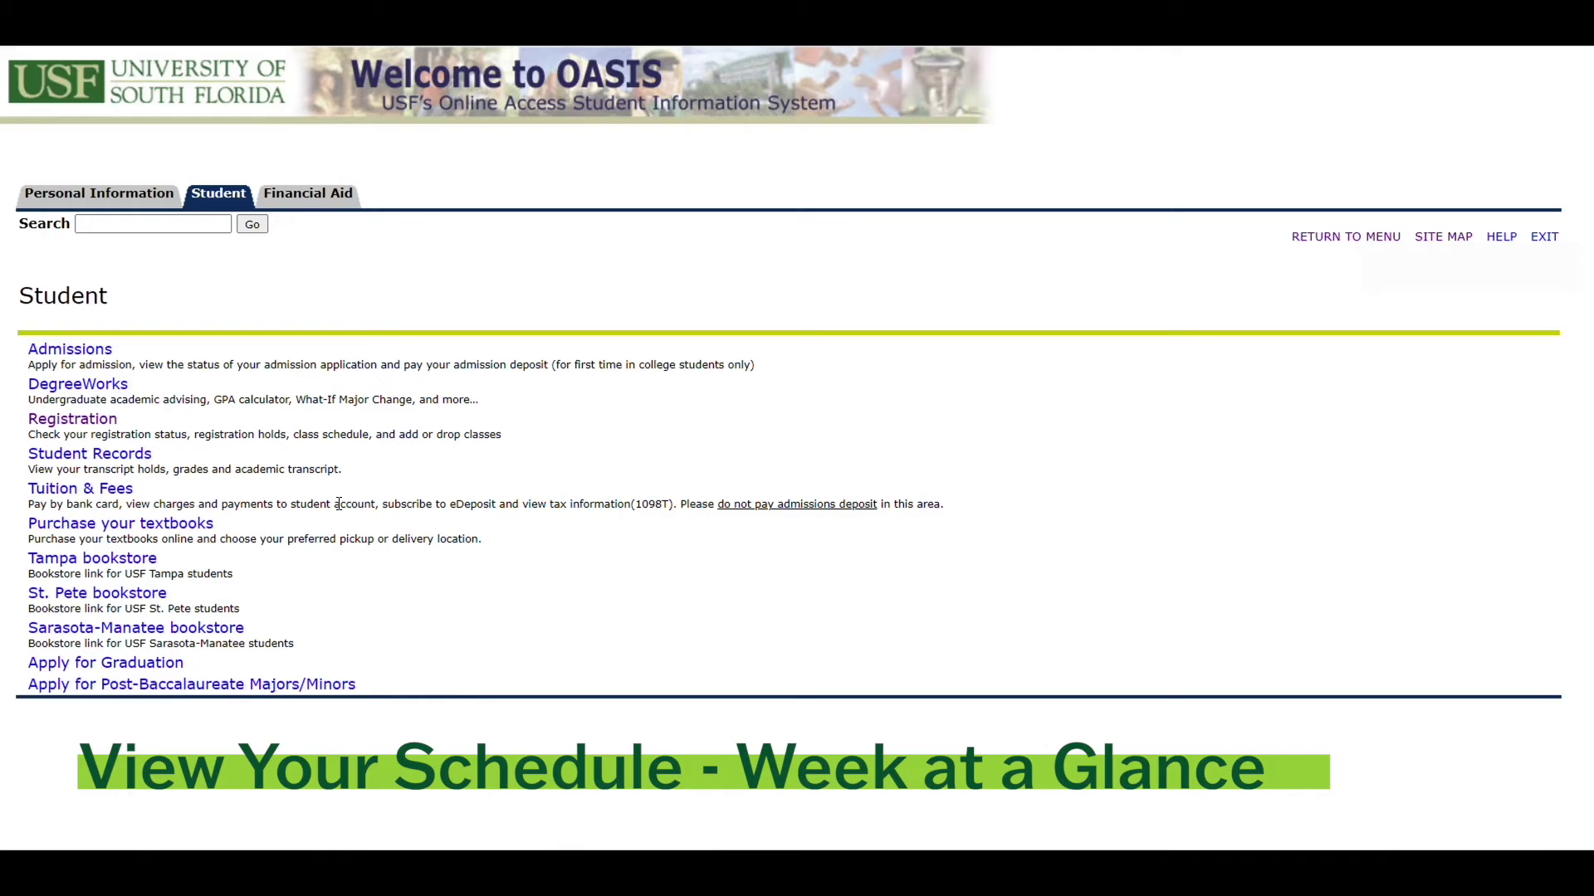
click(81, 420)
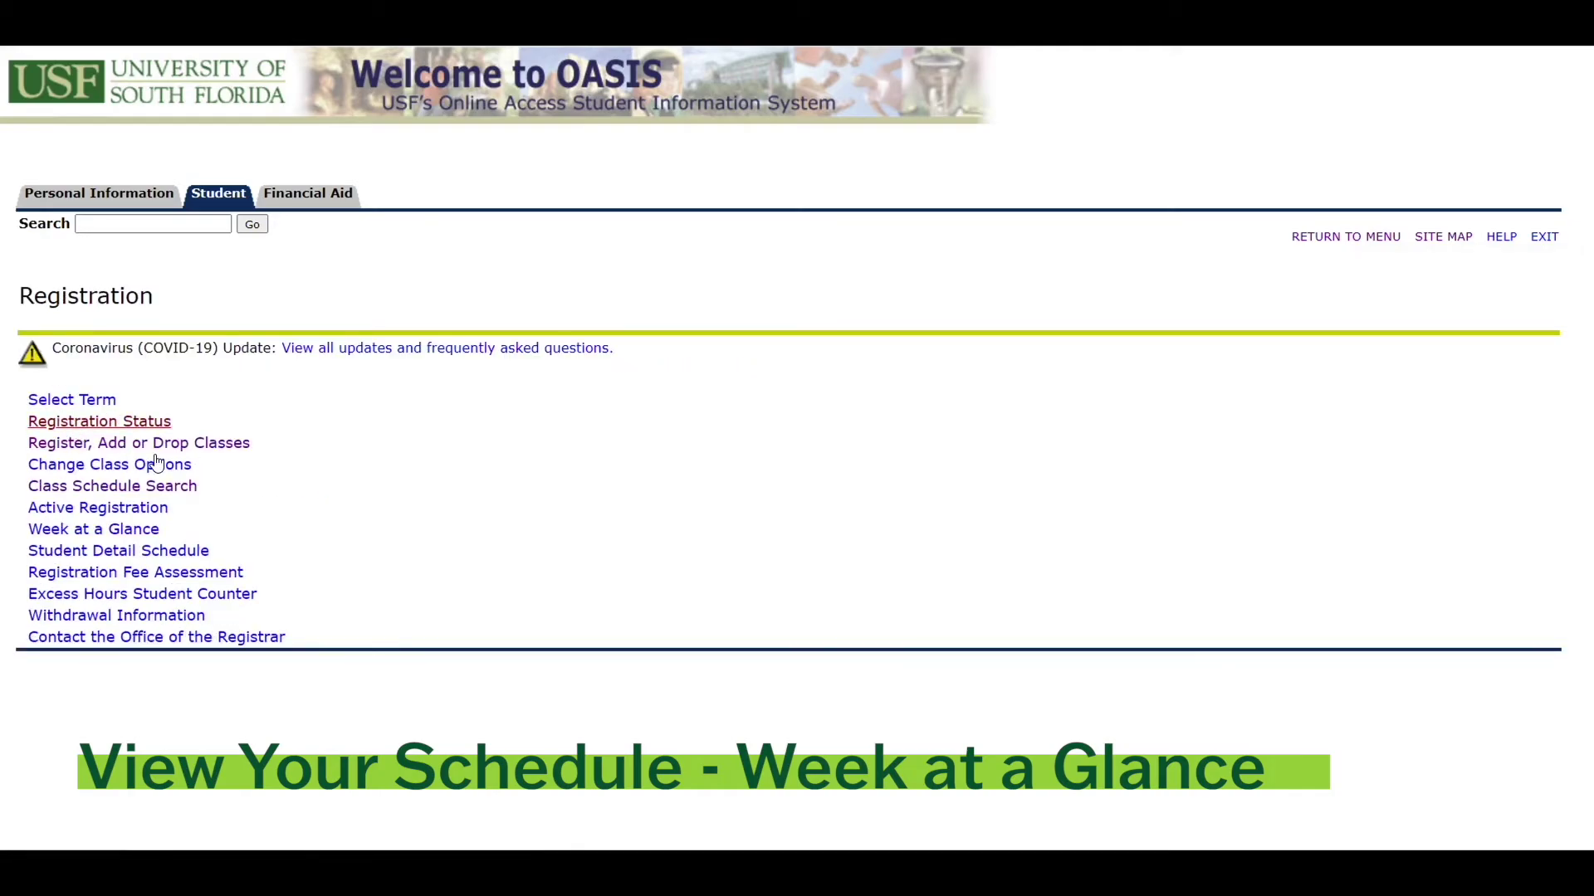
click(144, 537)
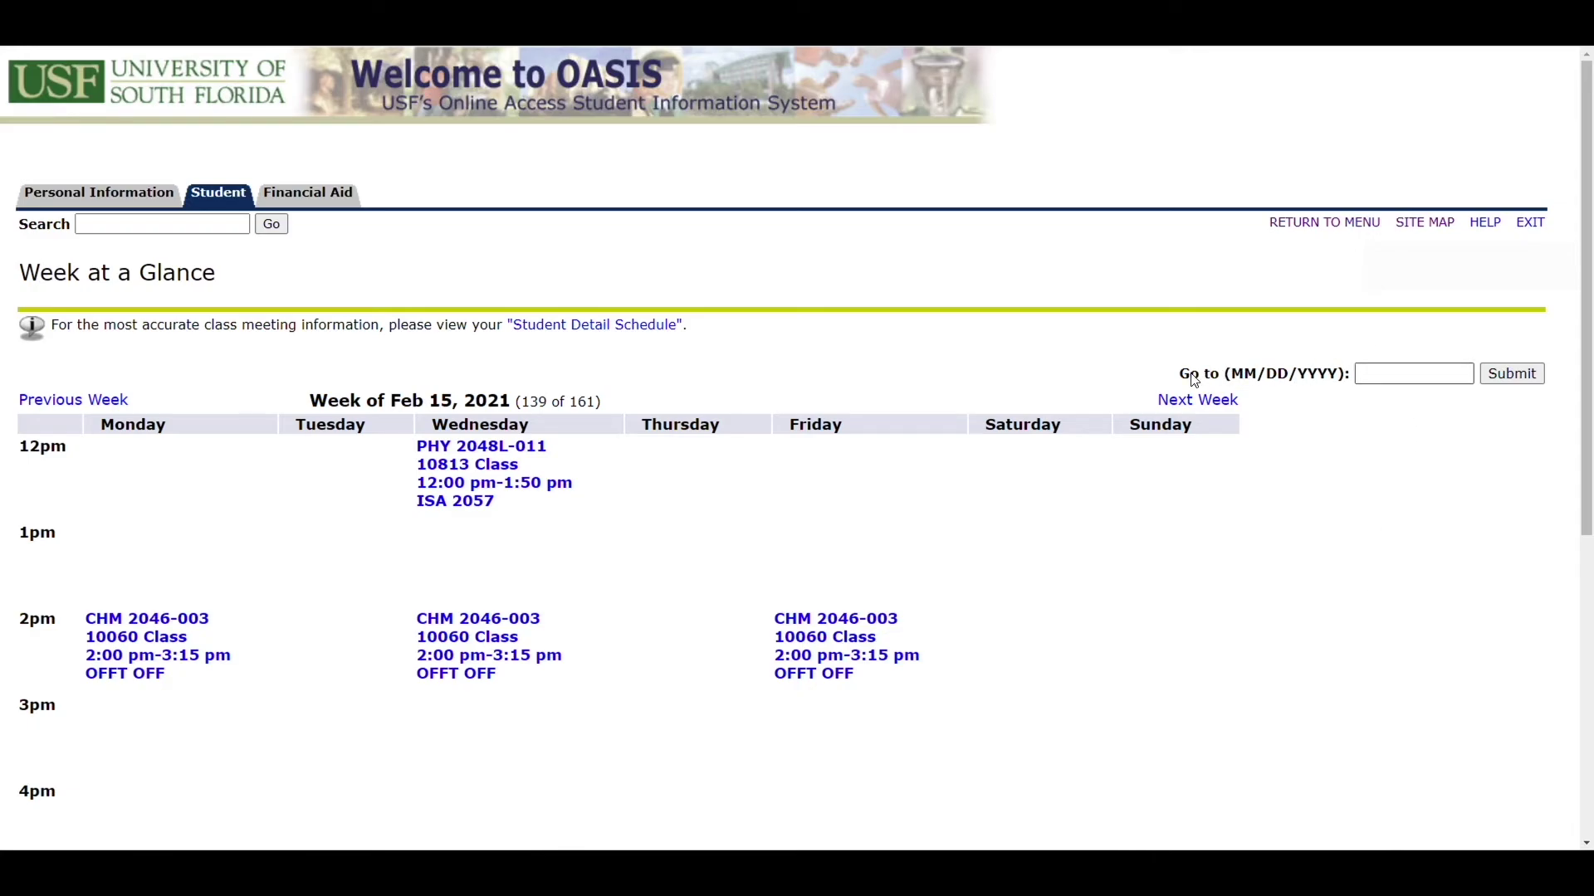
Highlight the go-to date label and display the weekly schedule for 06/10/2021.
drag(1180, 375, 1346, 396)
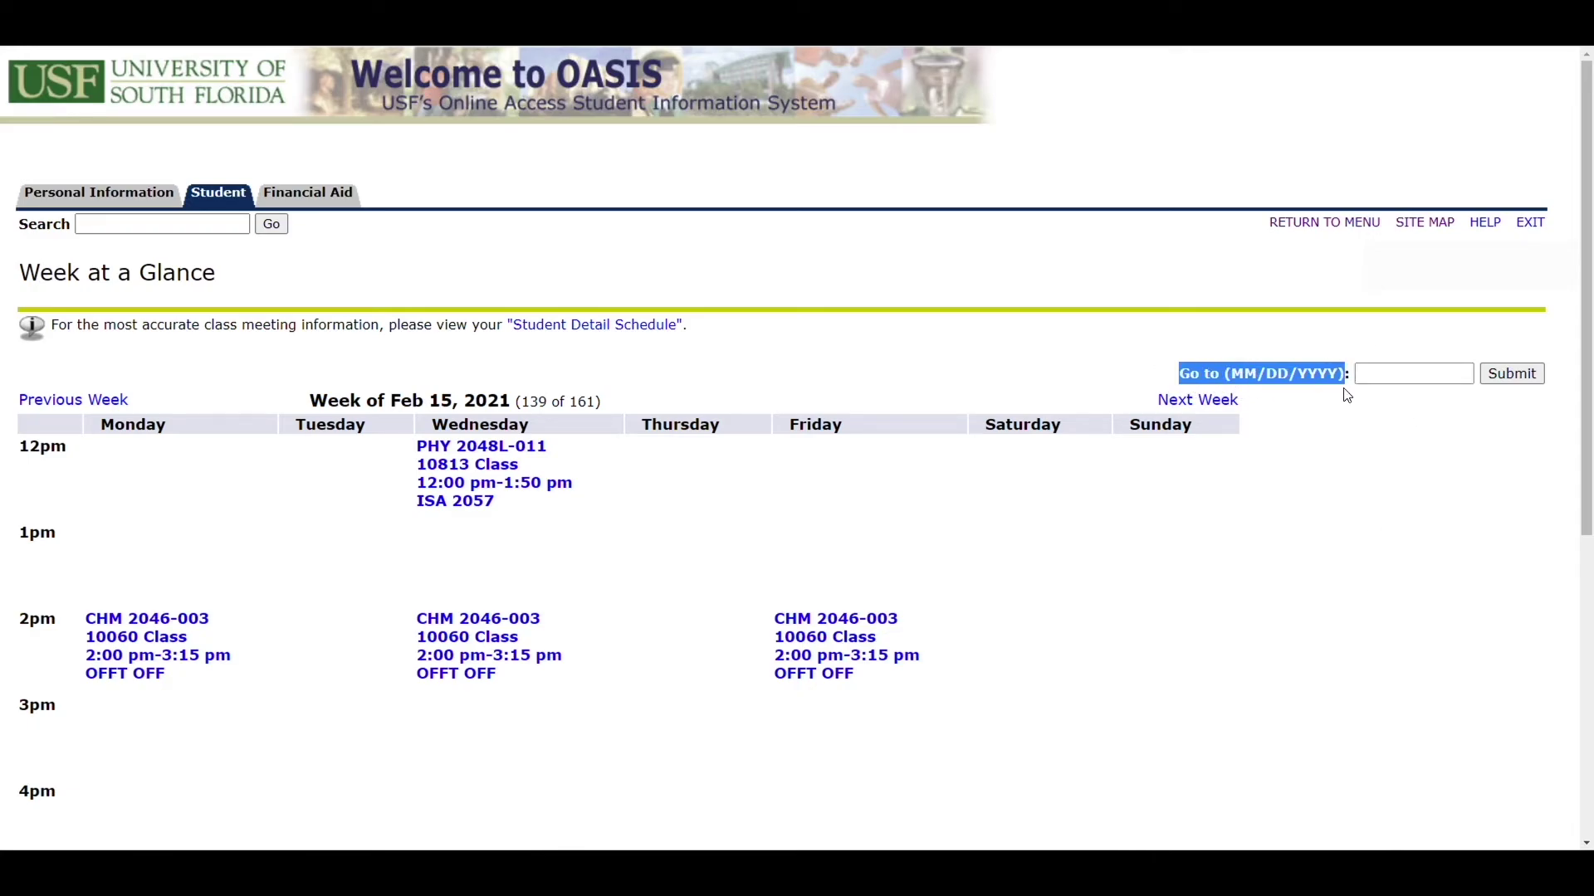
click(1405, 410)
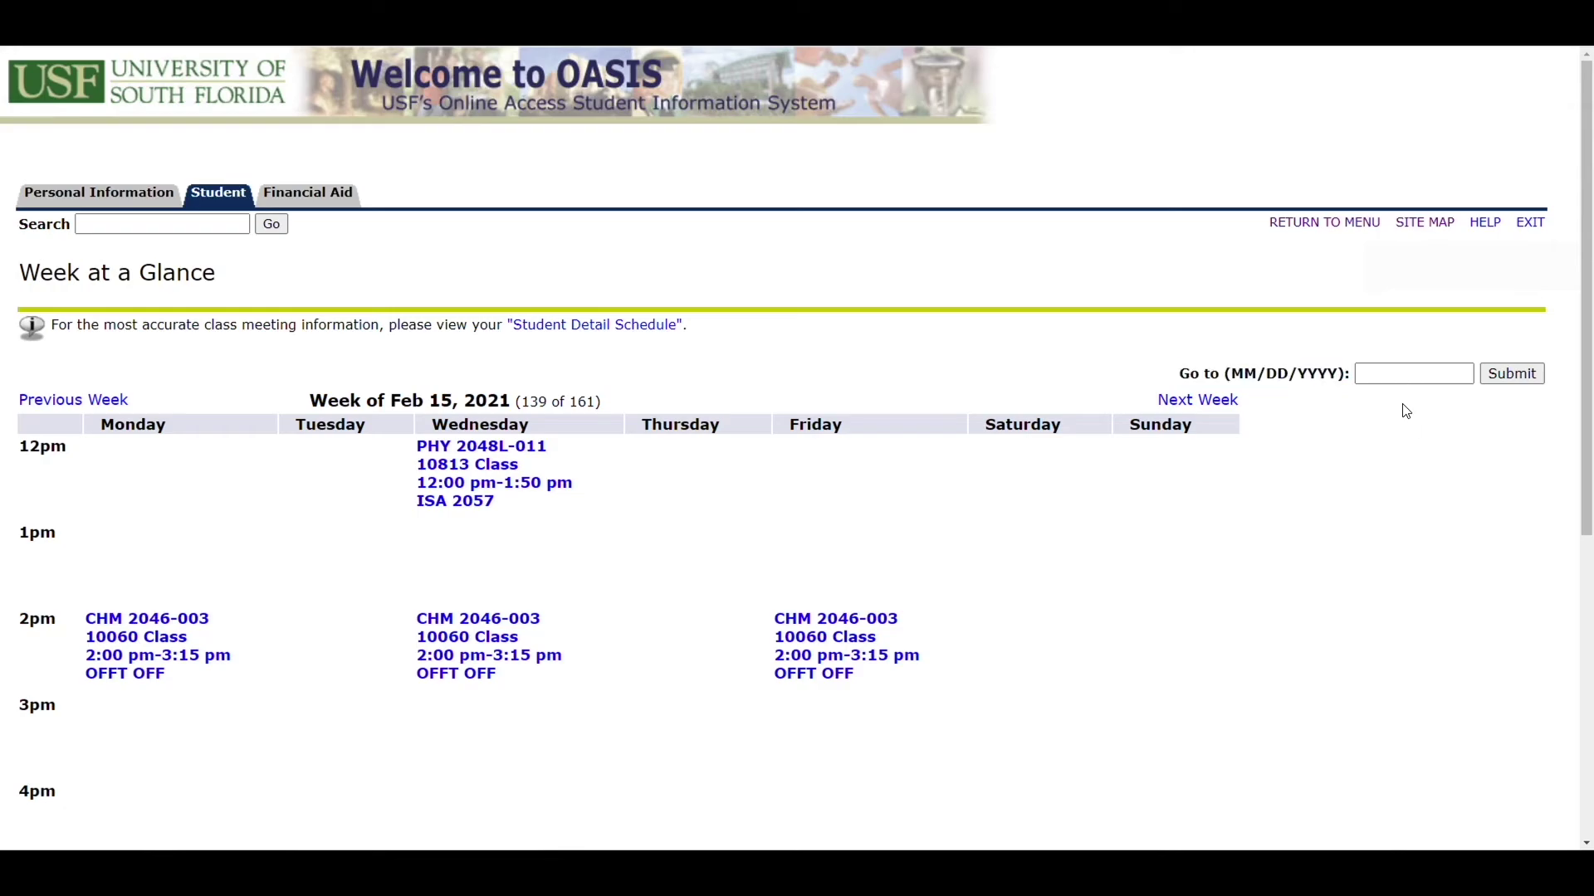
click(1405, 375)
click(1403, 416)
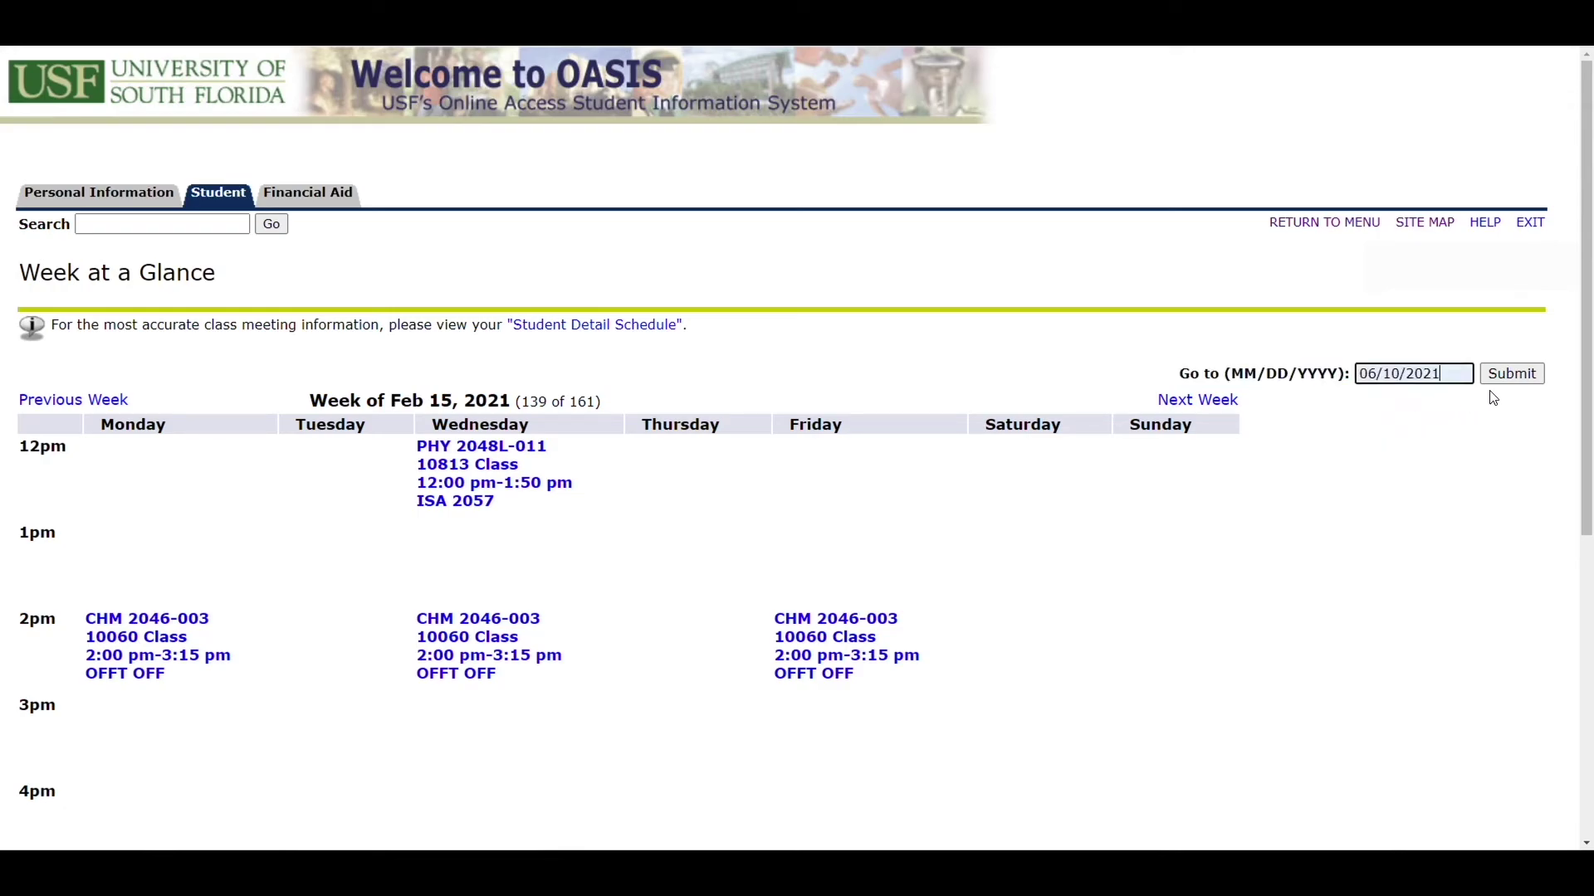
click(1513, 378)
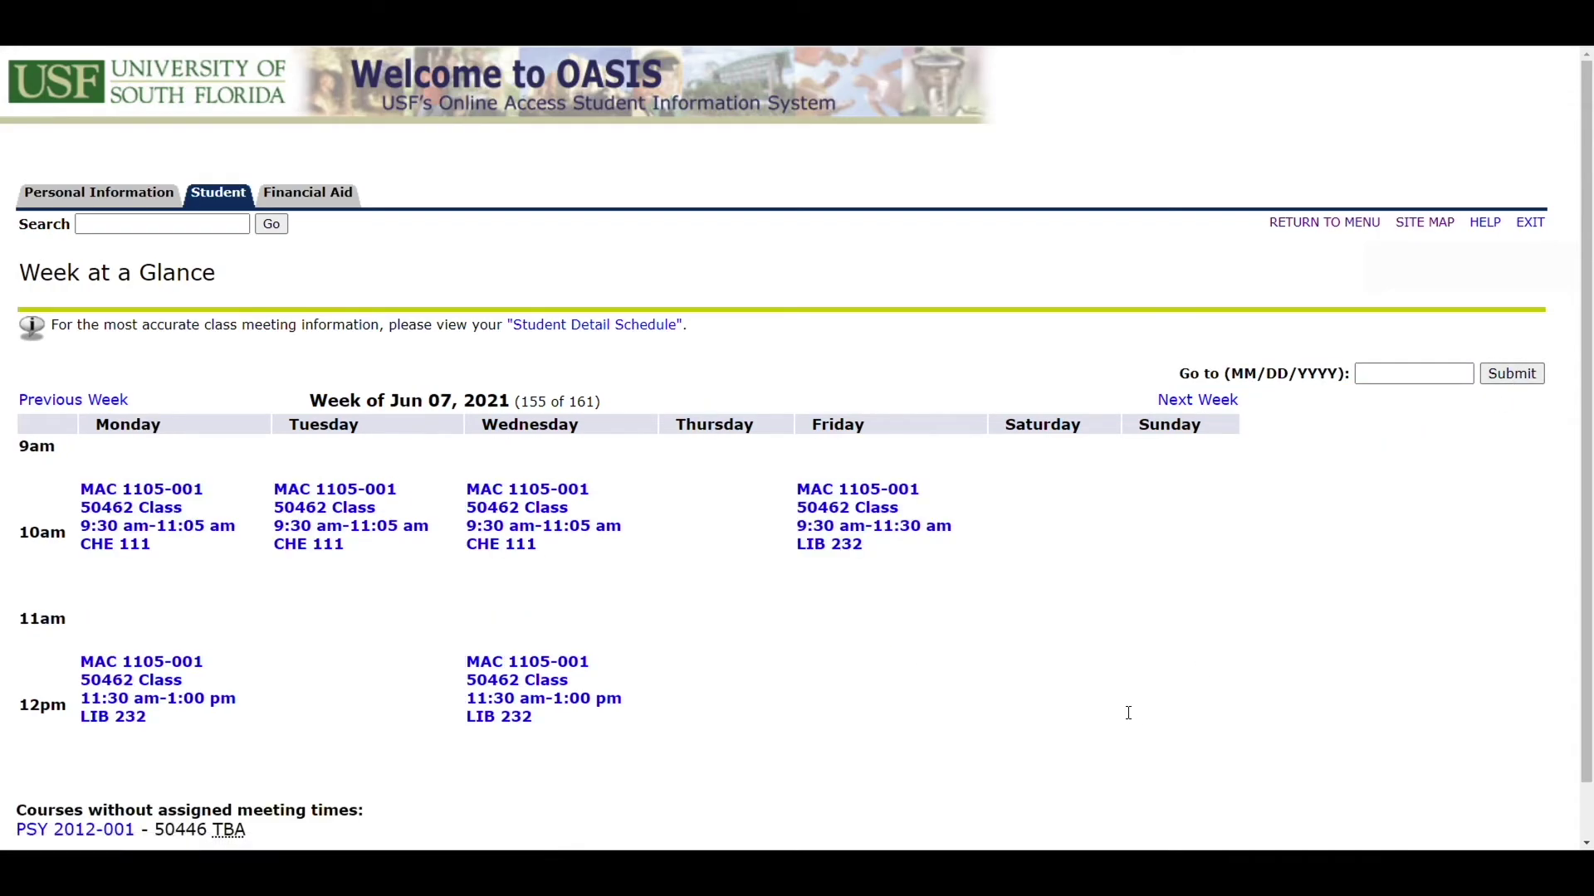
Examine the weekly class schedule and highlight the heading for courses without assigned meeting times.
scroll(1279, 733, down, 1)
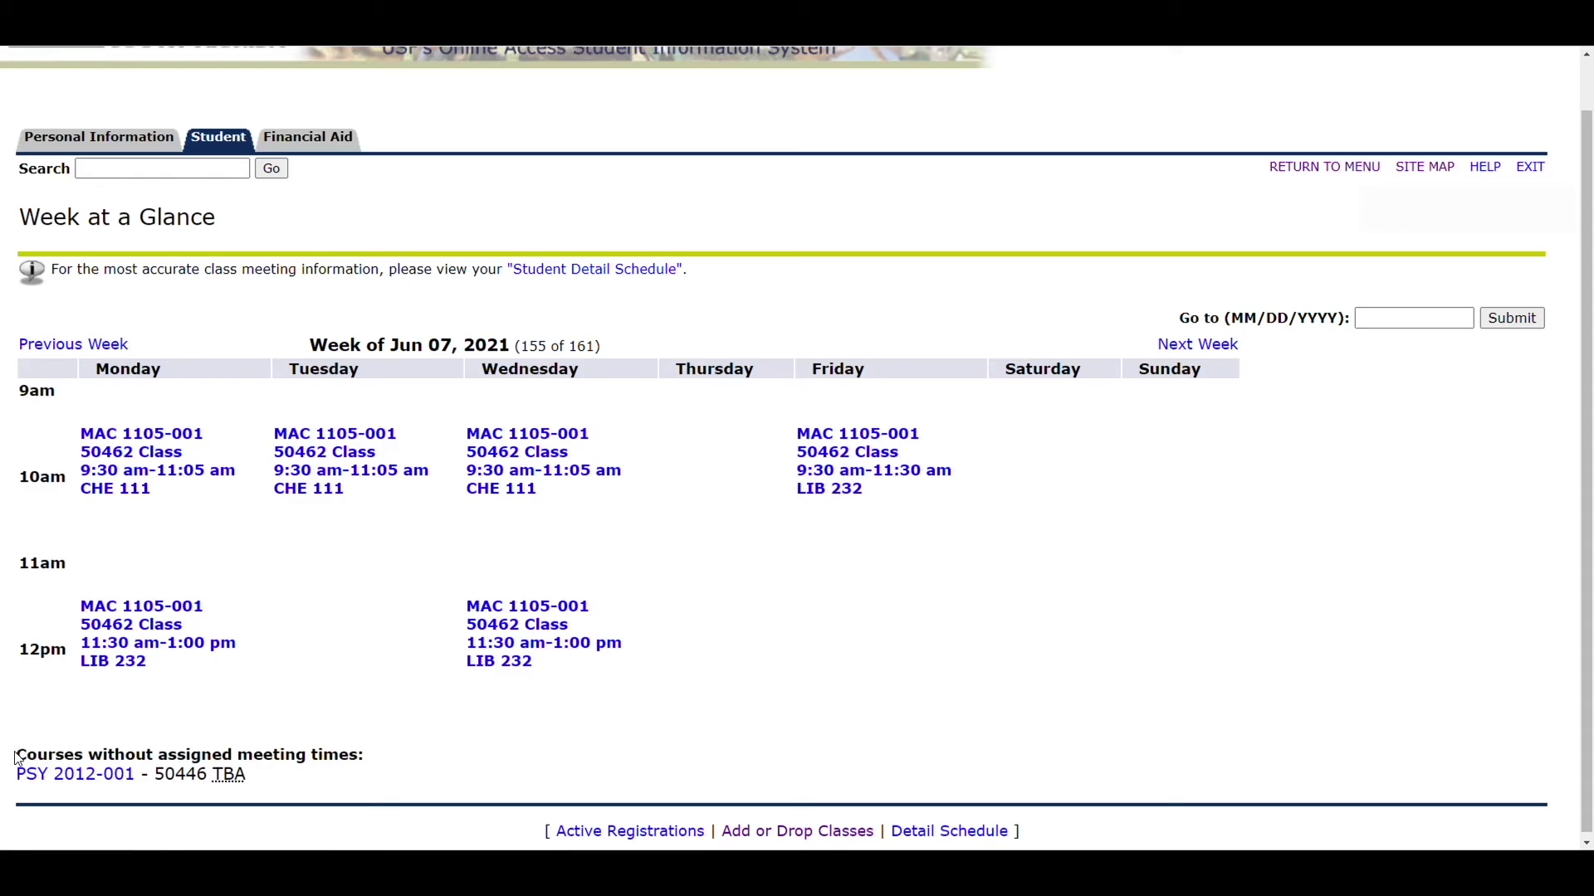
drag(17, 757, 364, 757)
click(347, 801)
scroll(347, 802, down, 1)
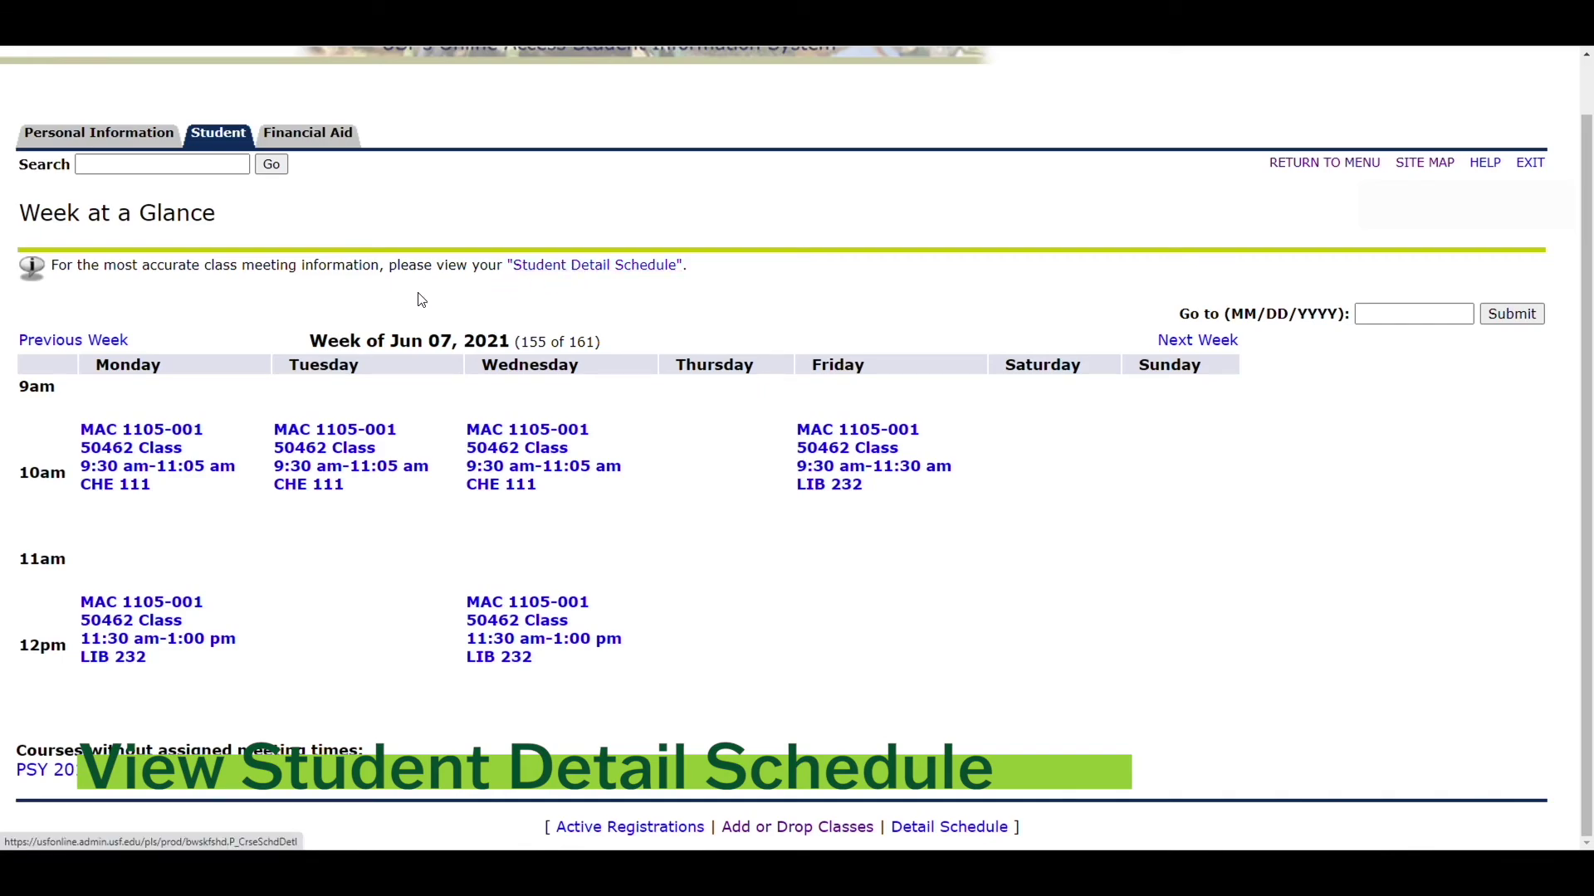
Open the Student Detail Schedule through the Student and Registration pages and review the details of both registered Summer 2021 courses.
click(220, 135)
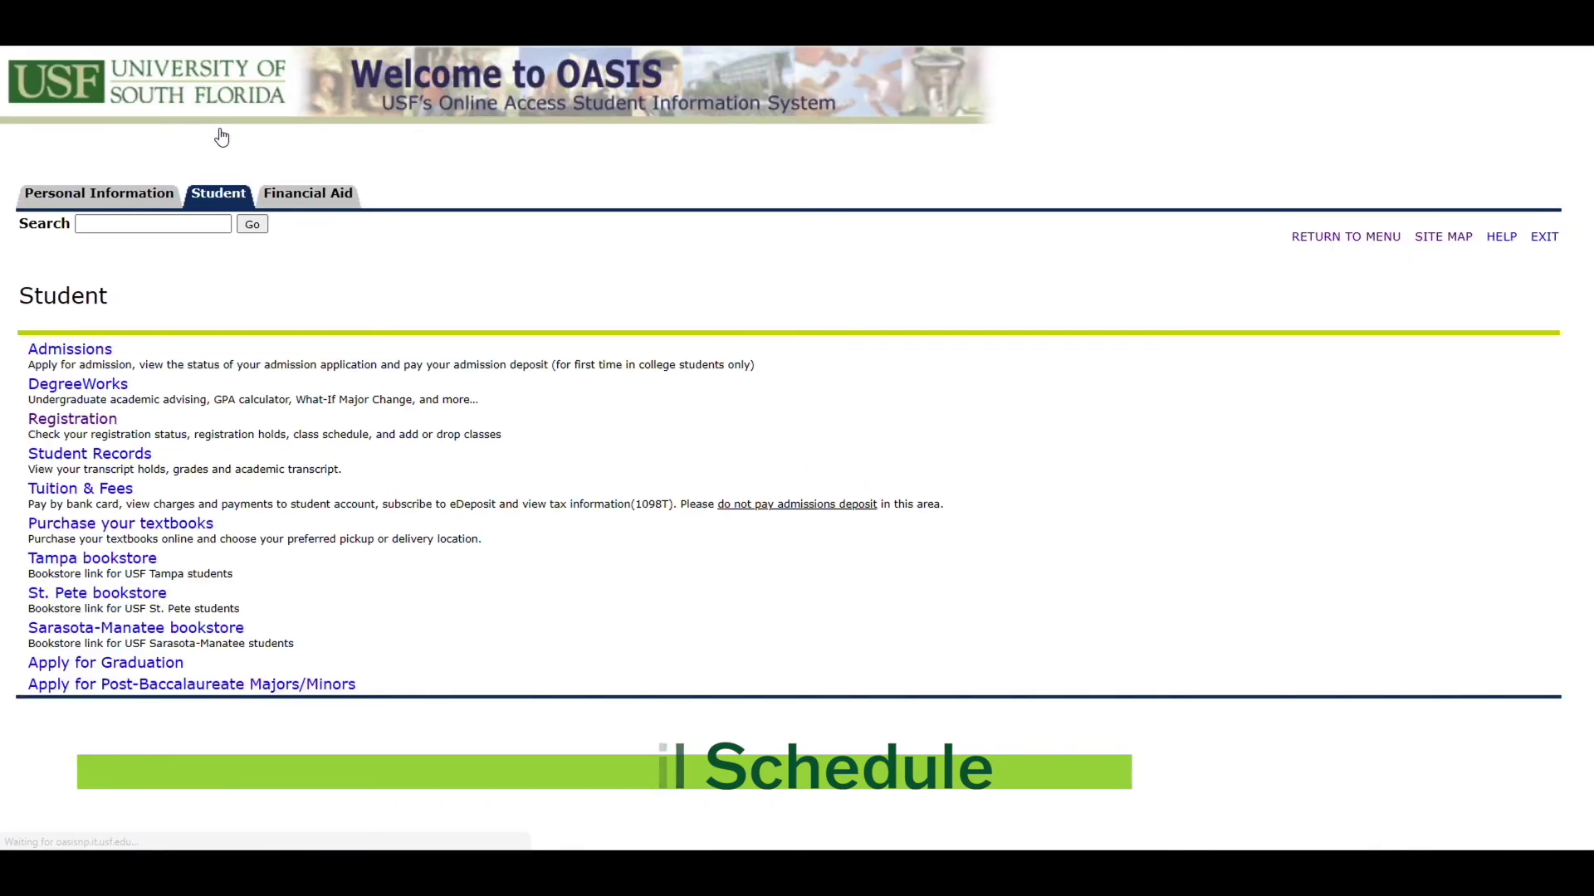
click(96, 427)
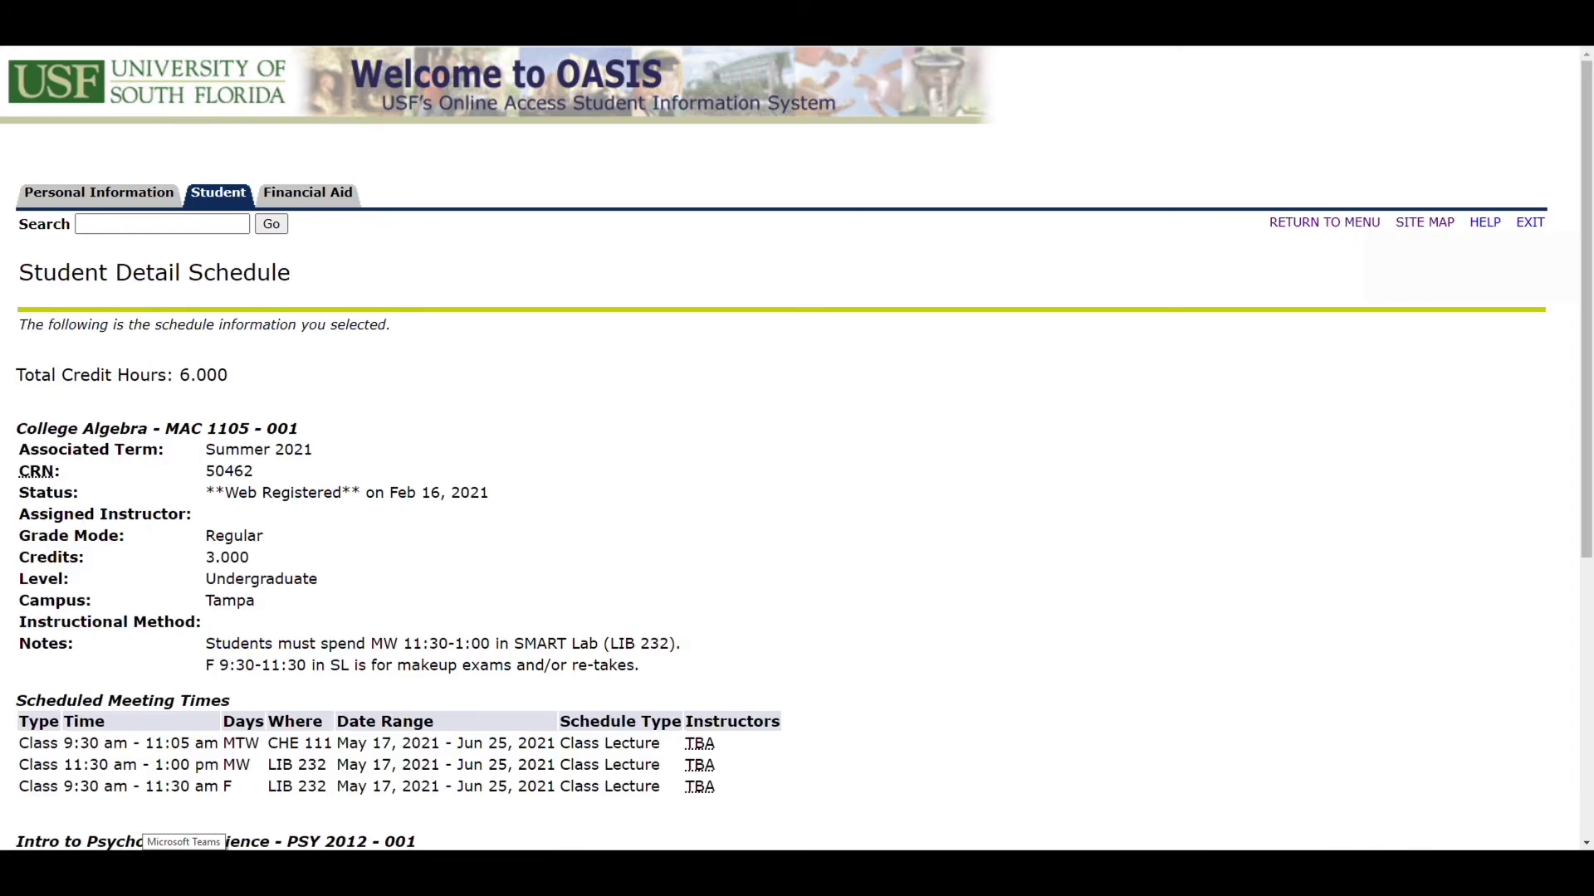
scroll(951, 796, down, 2)
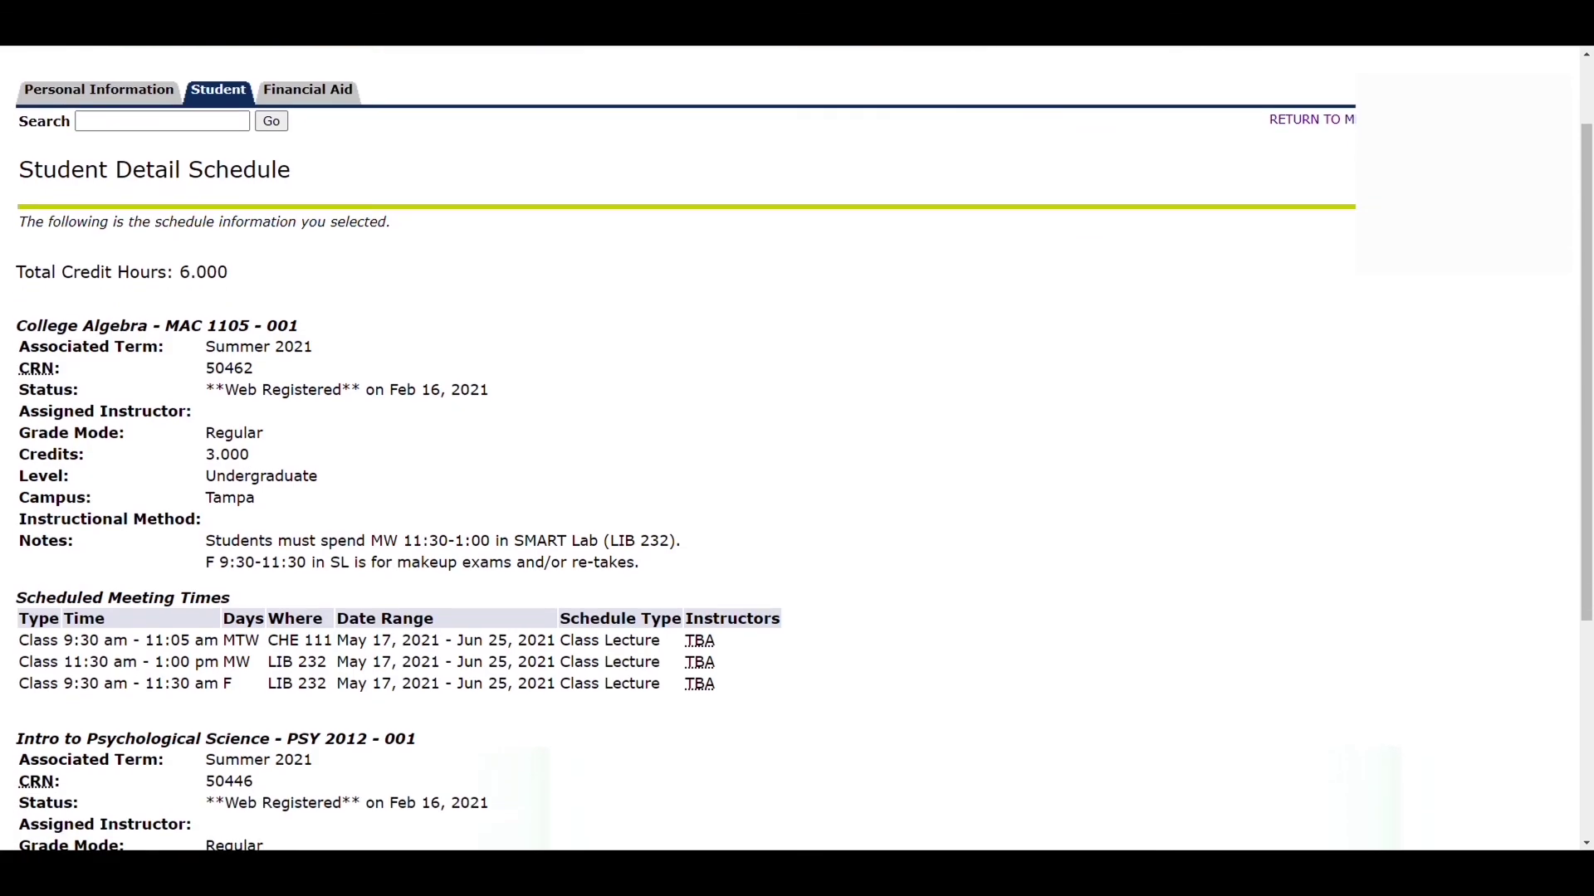
scroll(1187, 774, down, 5)
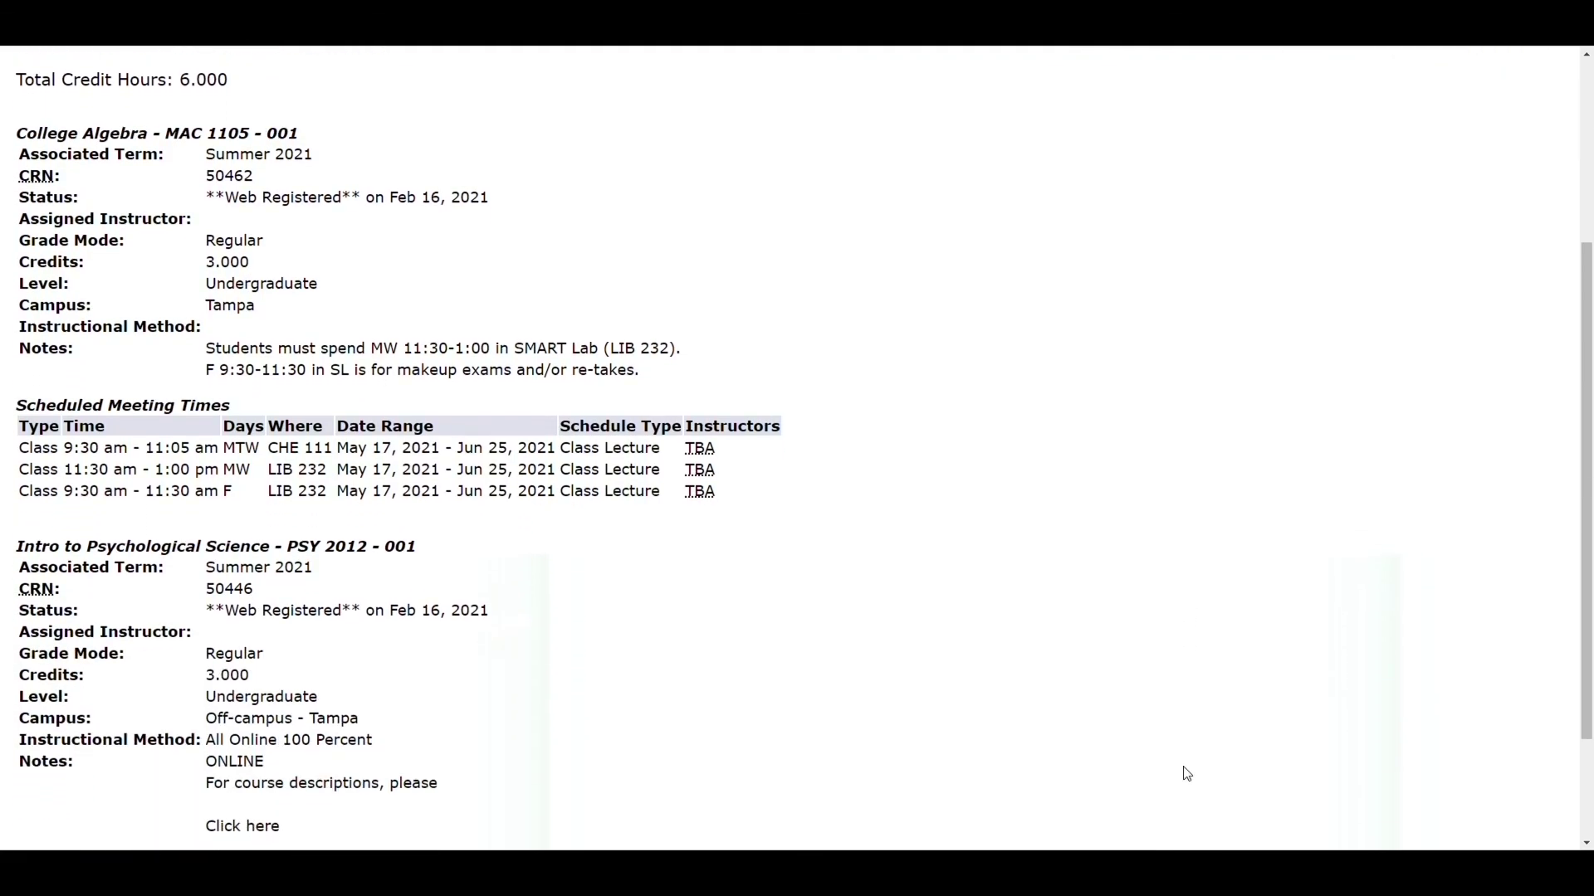
scroll(1186, 775, down, 1)
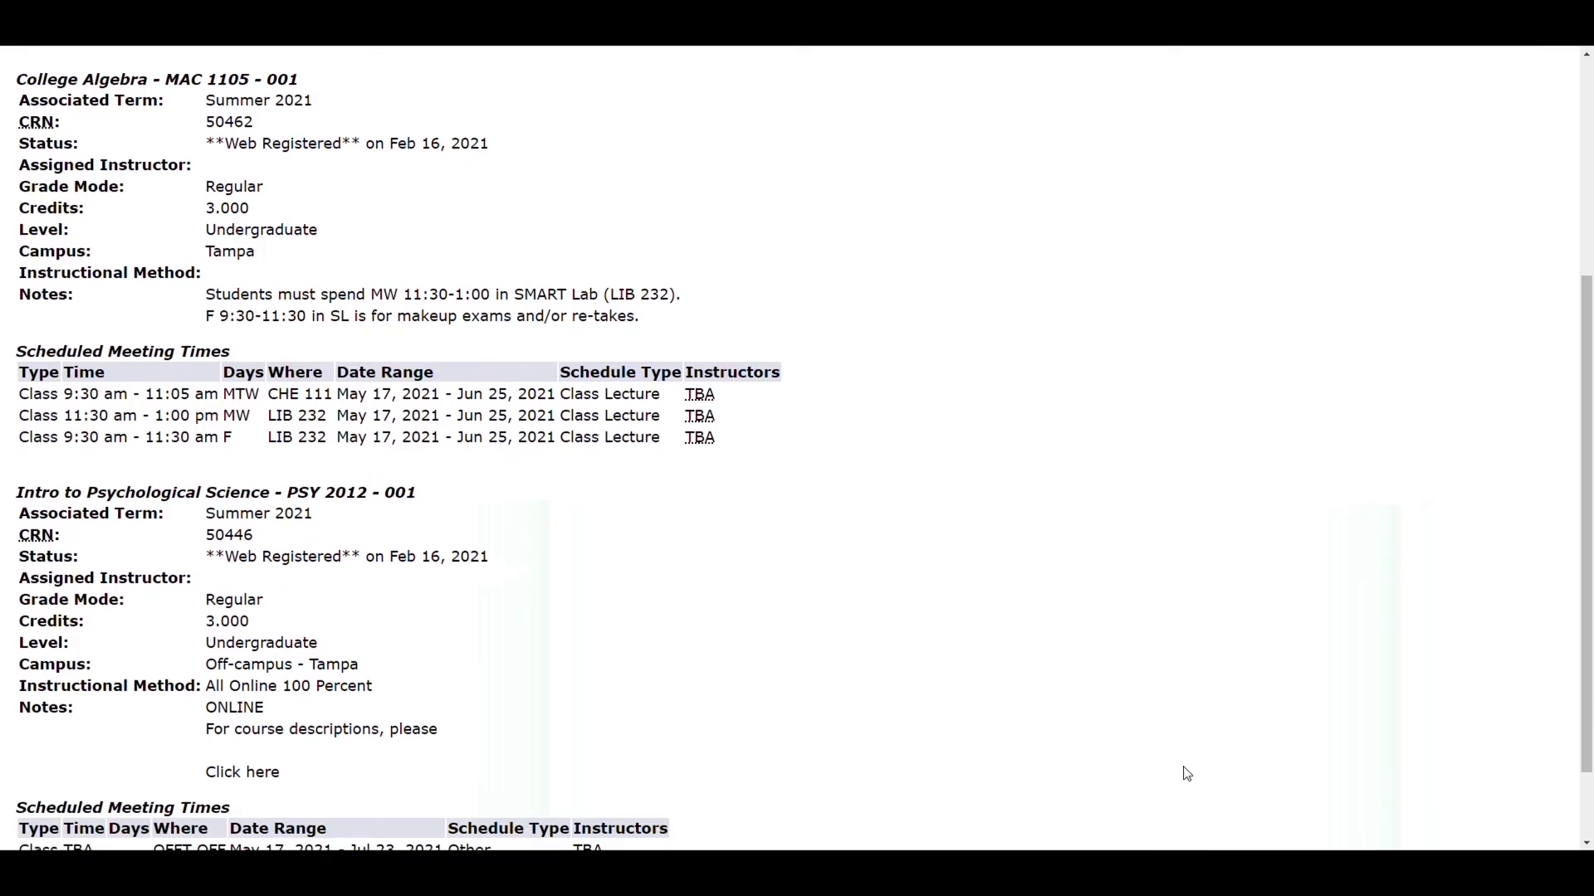